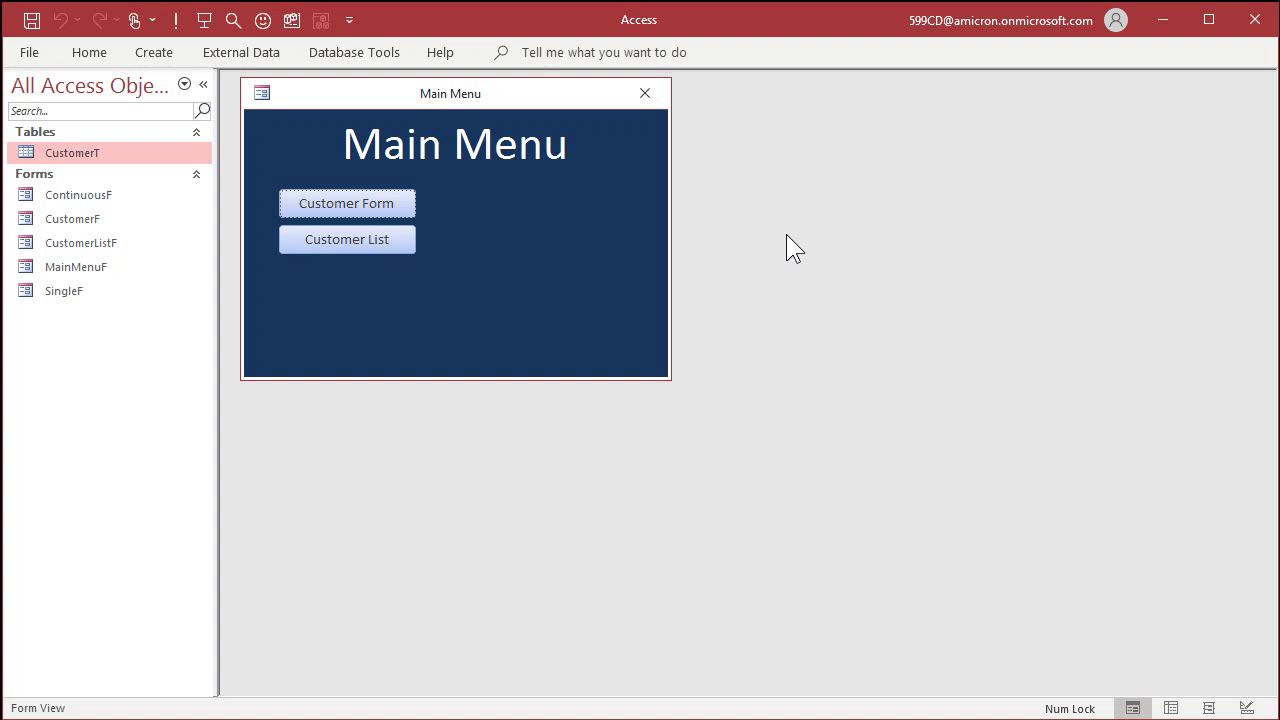
Step: Open the customer form from the main menu to view a customer record, and close it
{"action": "left_click", "coordinate": [380, 200]}
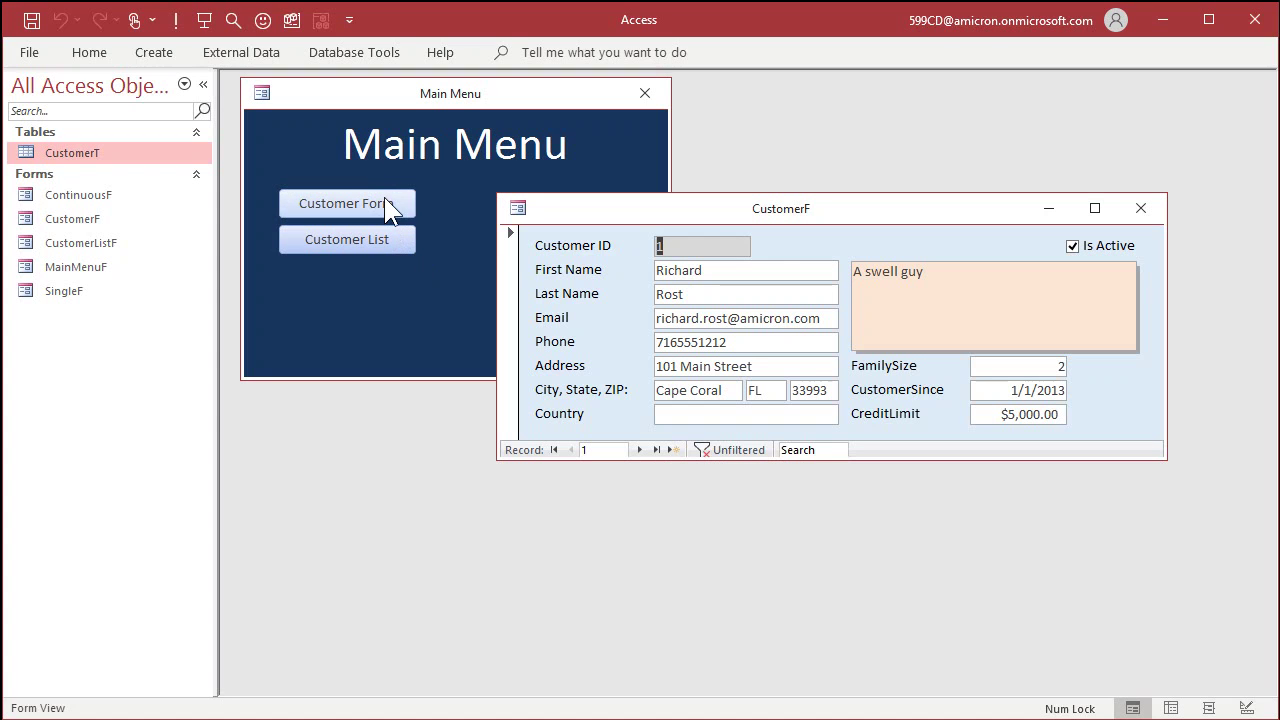
{"action": "left_click", "coordinate": [1140, 209]}
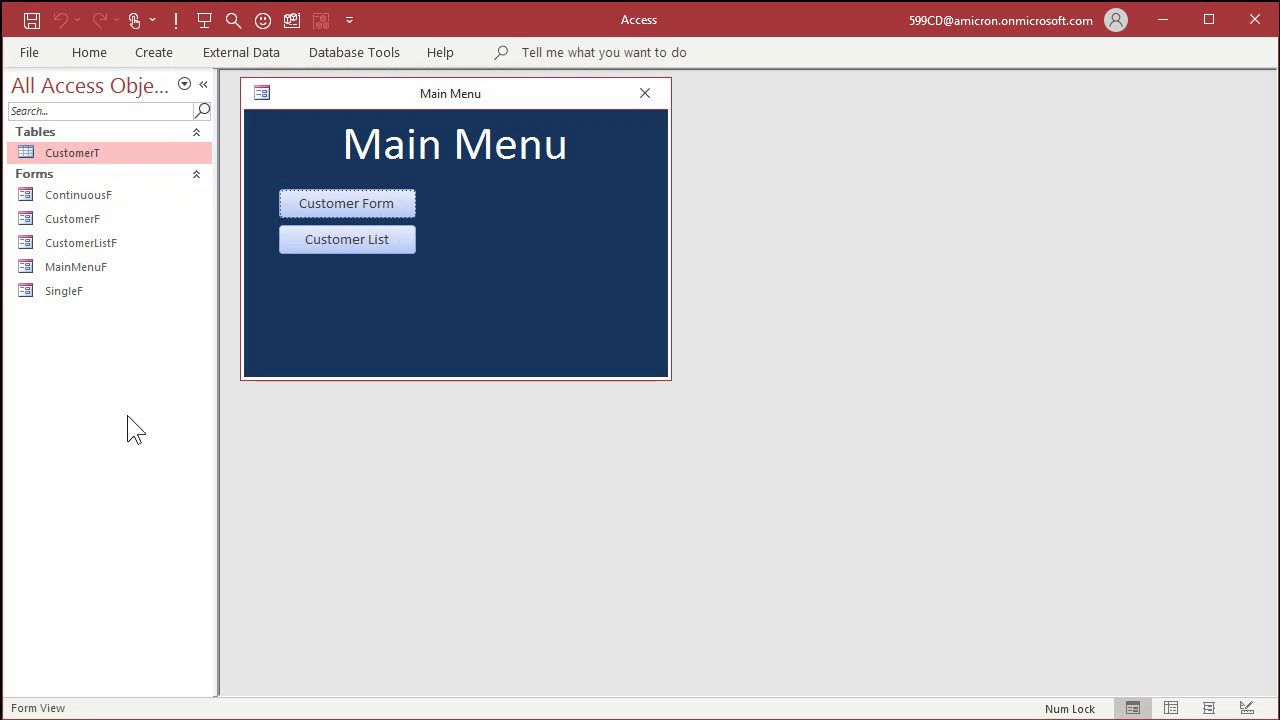
Step: Create a new report in Design view and set its record source to CustomerT
{"action": "double_click", "coordinate": [153, 55]}
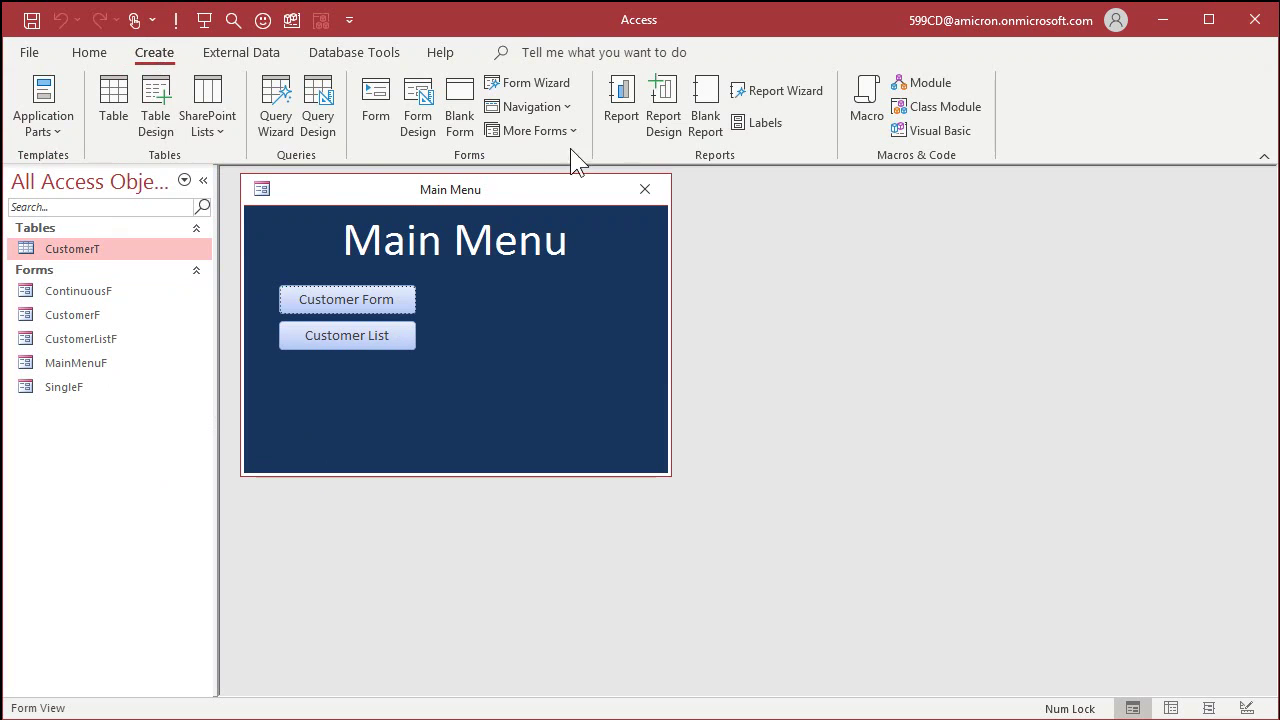
{"action": "left_click", "coordinate": [672, 105]}
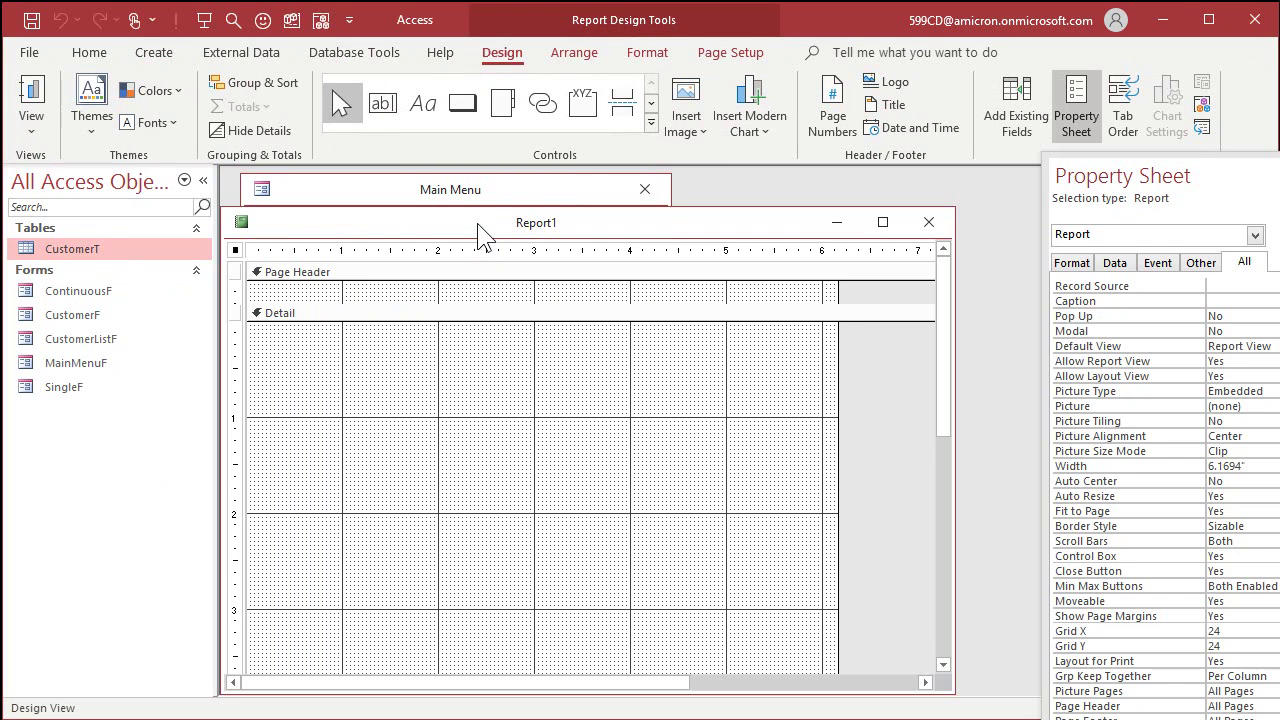
{"action": "left_click_drag", "start_coordinate": [478, 224], "coordinate": [496, 198]}
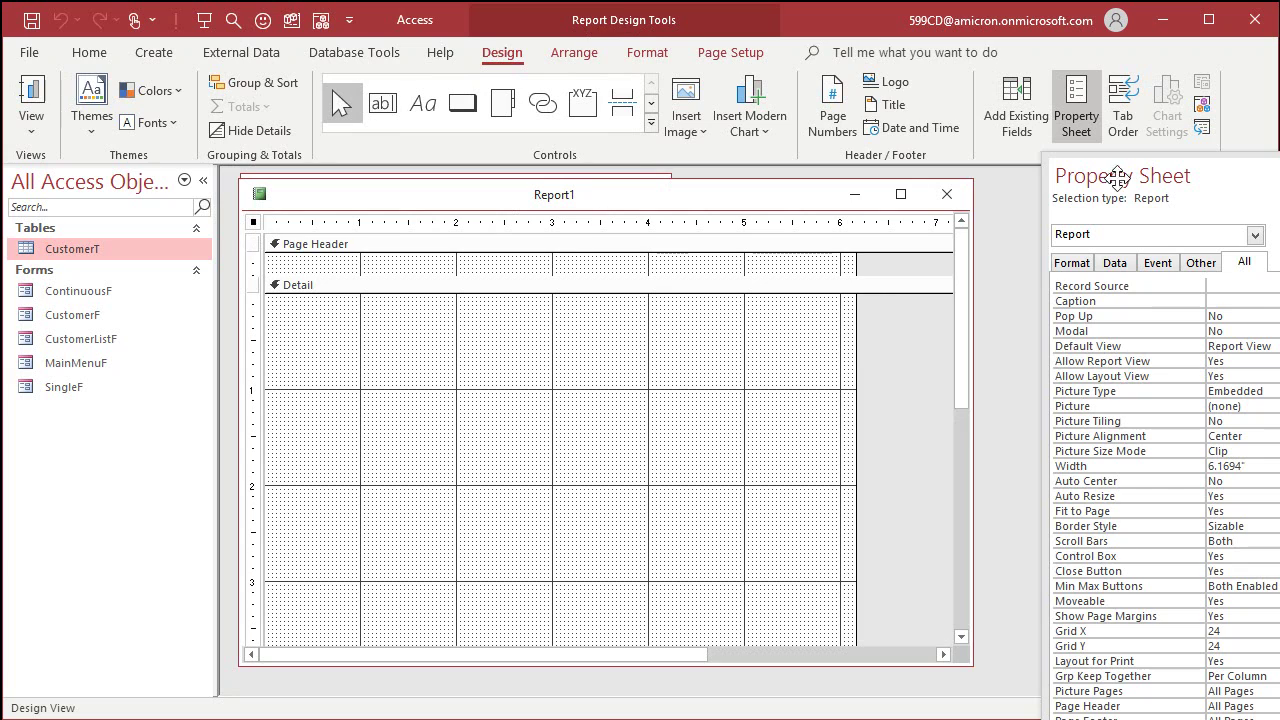
{"action": "left_click_drag", "start_coordinate": [1100, 176], "coordinate": [857, 138]}
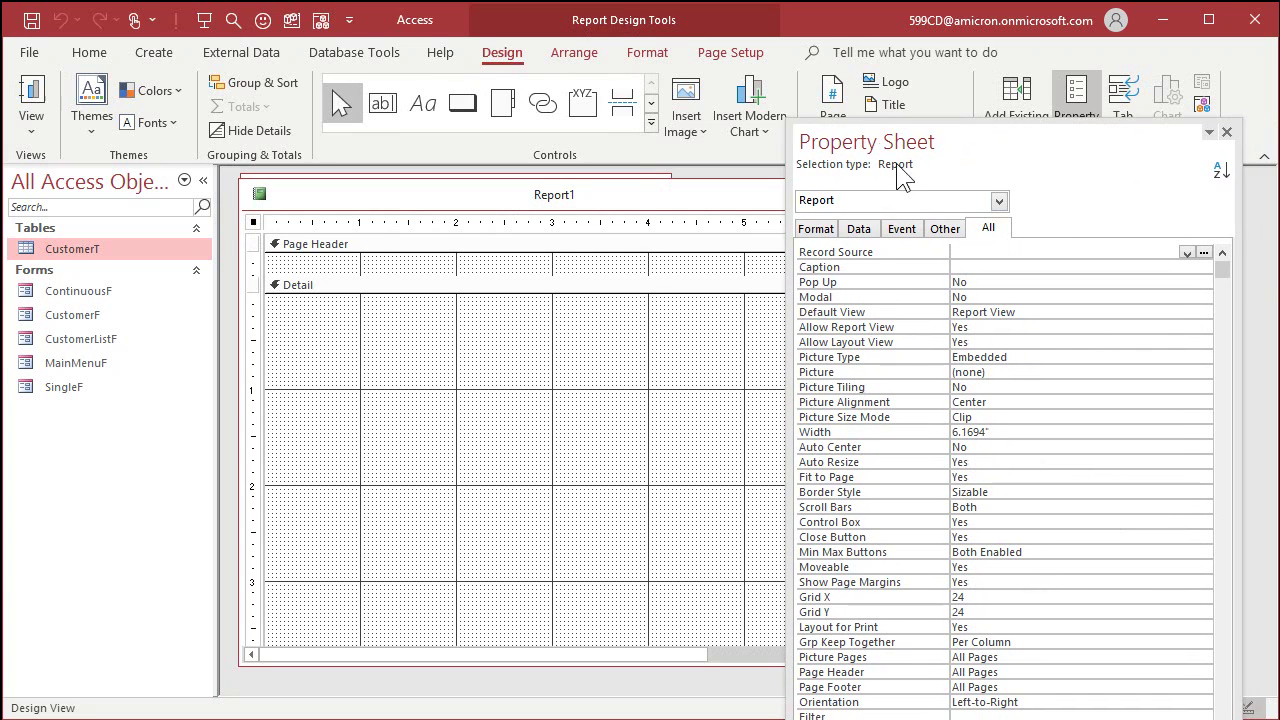
{"action": "left_click", "coordinate": [1188, 254]}
{"action": "left_click", "coordinate": [1180, 266]}
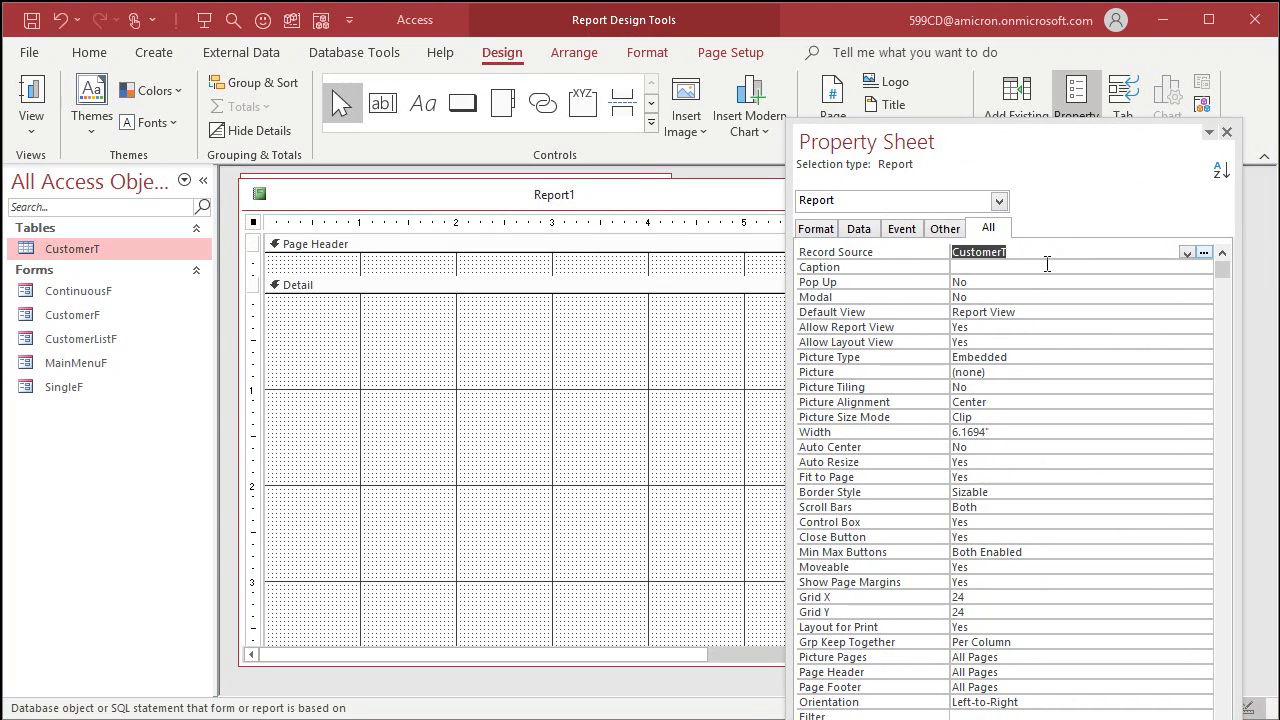
{"action": "left_click", "coordinate": [1227, 133]}
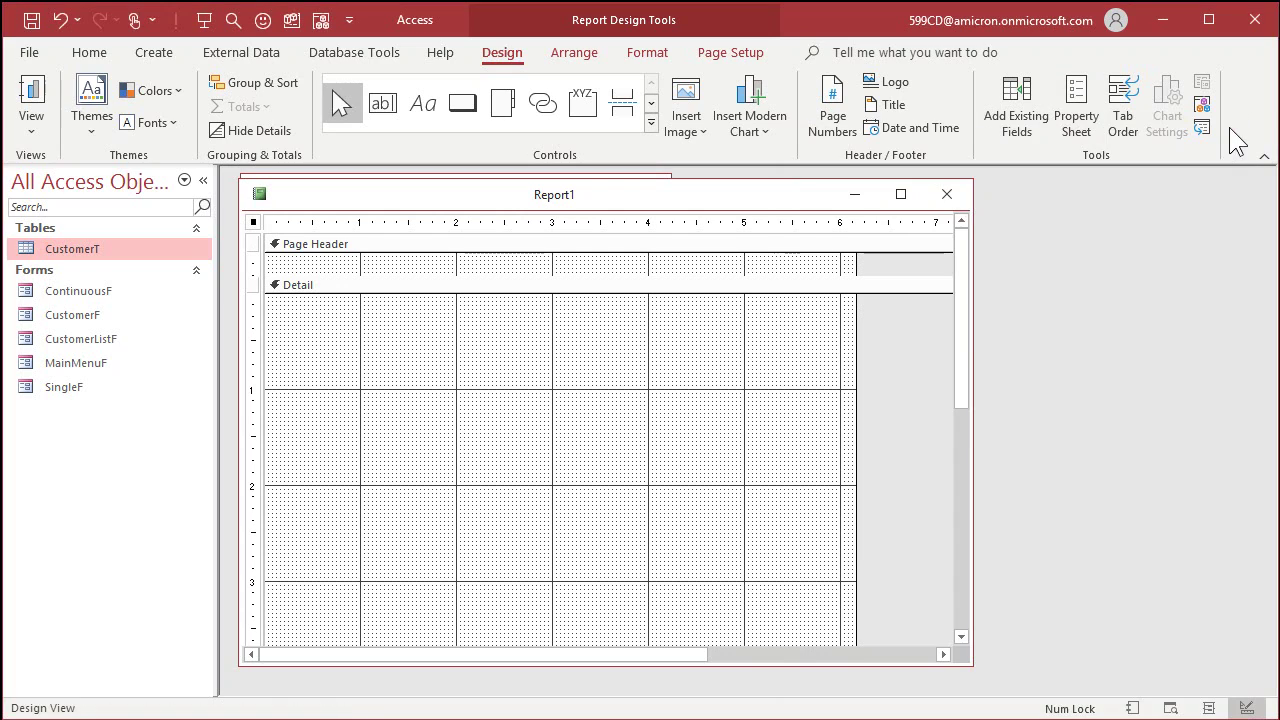
Step: Add all CustomerT fields, from CustomerID through IsActive, to the report's Detail section
{"action": "left_click", "coordinate": [556, 385]}
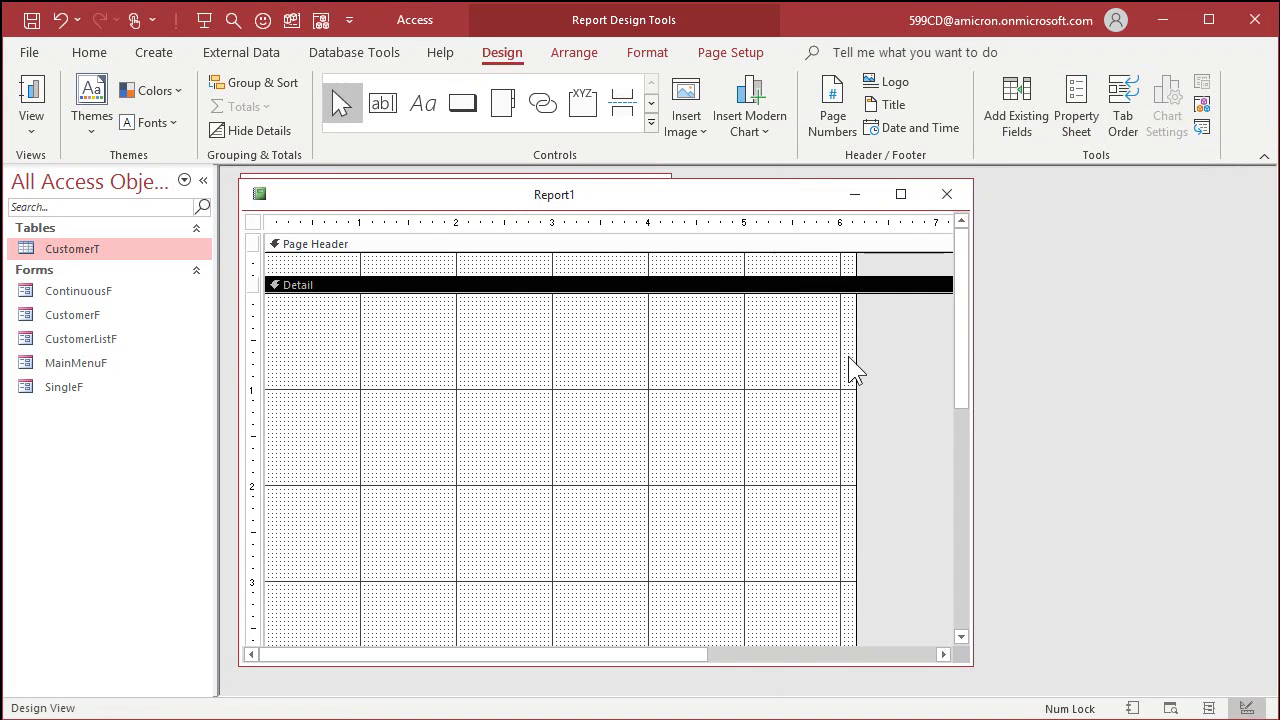
{"action": "left_click", "coordinate": [1026, 95]}
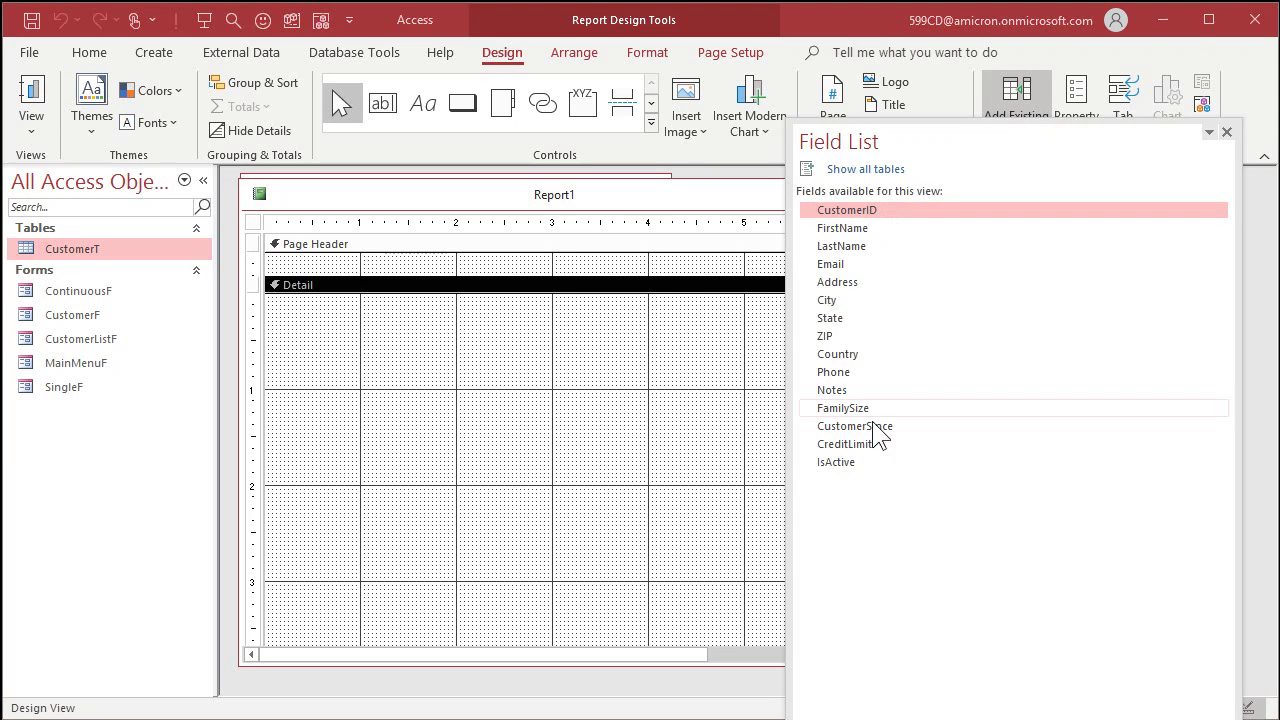
{"action": "left_click", "coordinate": [864, 462], "text": "shift"}
{"action": "left_click_drag", "start_coordinate": [870, 319], "coordinate": [439, 342]}
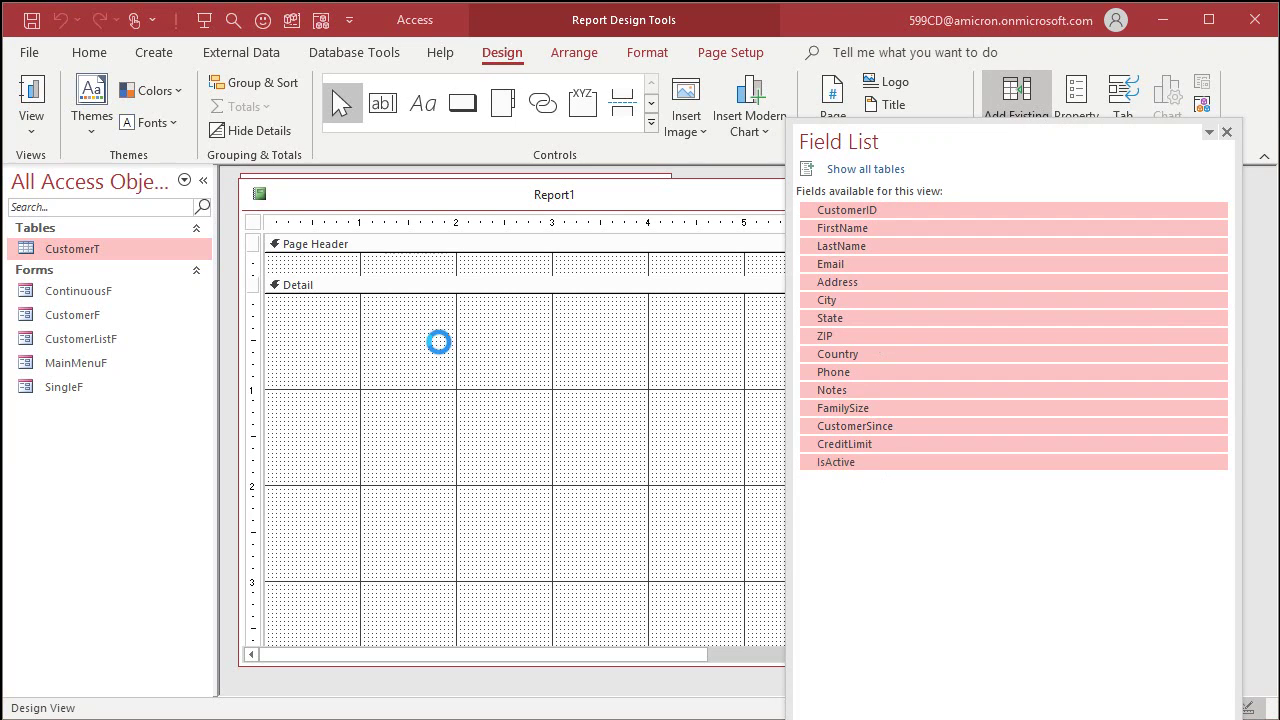
{"action": "left_click", "coordinate": [1226, 132]}
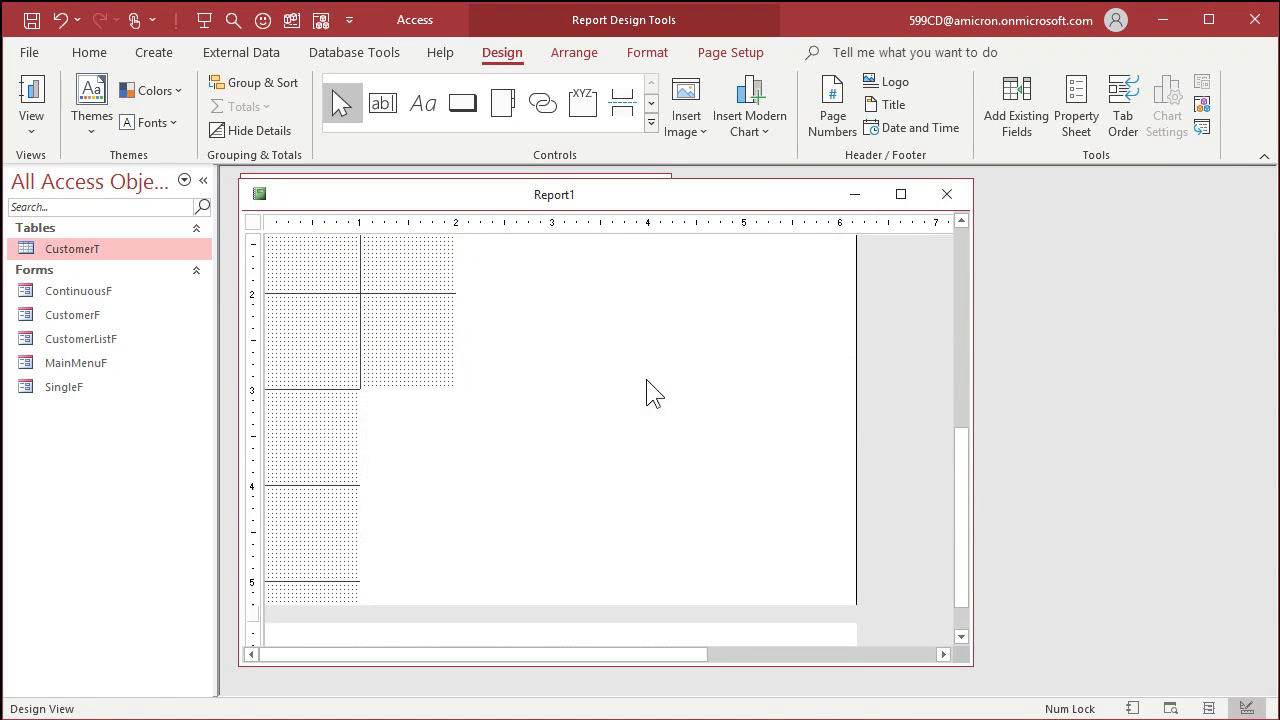
Step: Move all the field controls and their labels together to the upper-left area of the Detail section
{"action": "left_click_drag", "start_coordinate": [323, 222], "coordinate": [711, 222]}
{"action": "left_click_drag", "start_coordinate": [375, 355], "coordinate": [343, 323]}
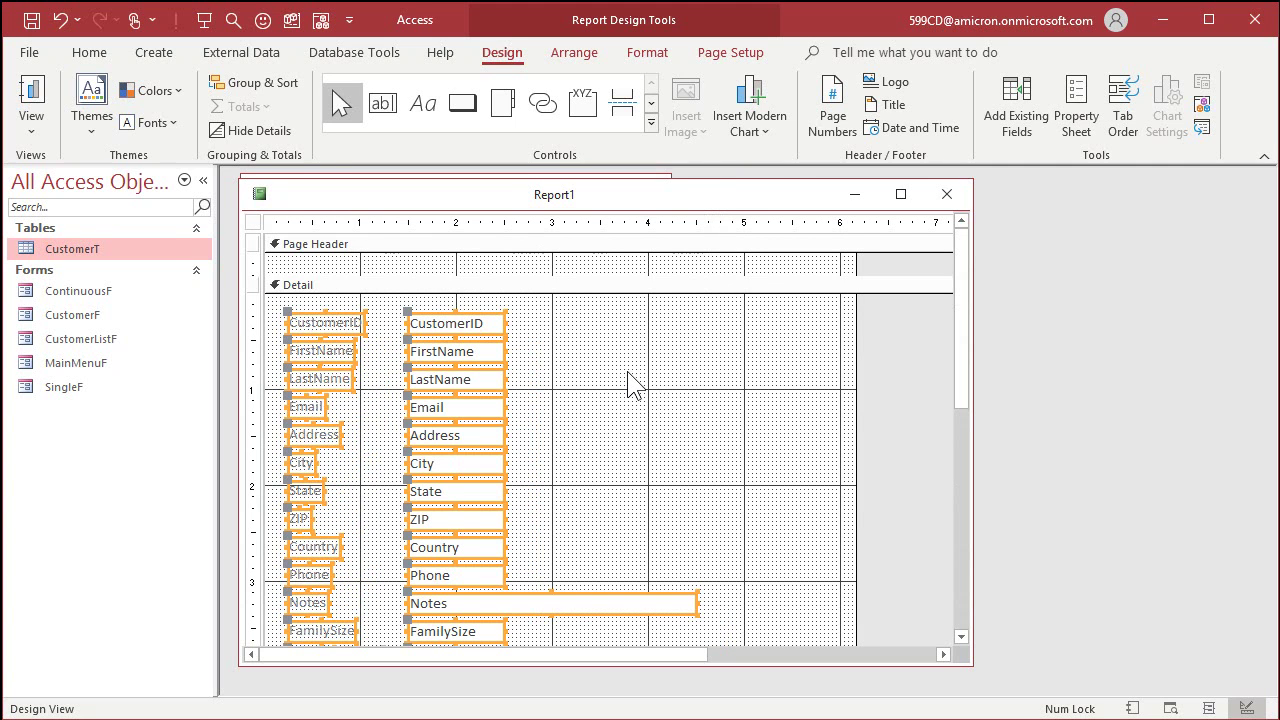
{"action": "left_click", "coordinate": [636, 382]}
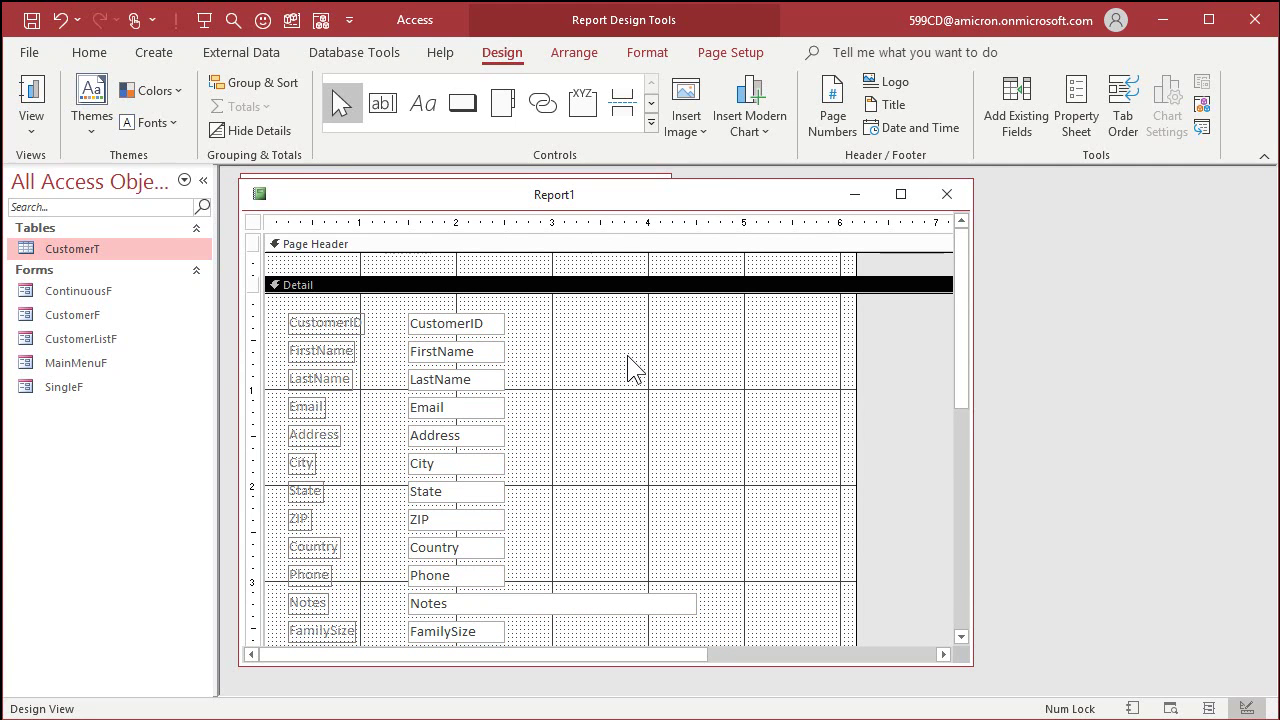
Step: Save the report as CustomerR and close it
{"action": "key", "text": "ctrl+s"}
{"action": "type", "text": "CustomerR"}
{"action": "key", "text": "Return"}
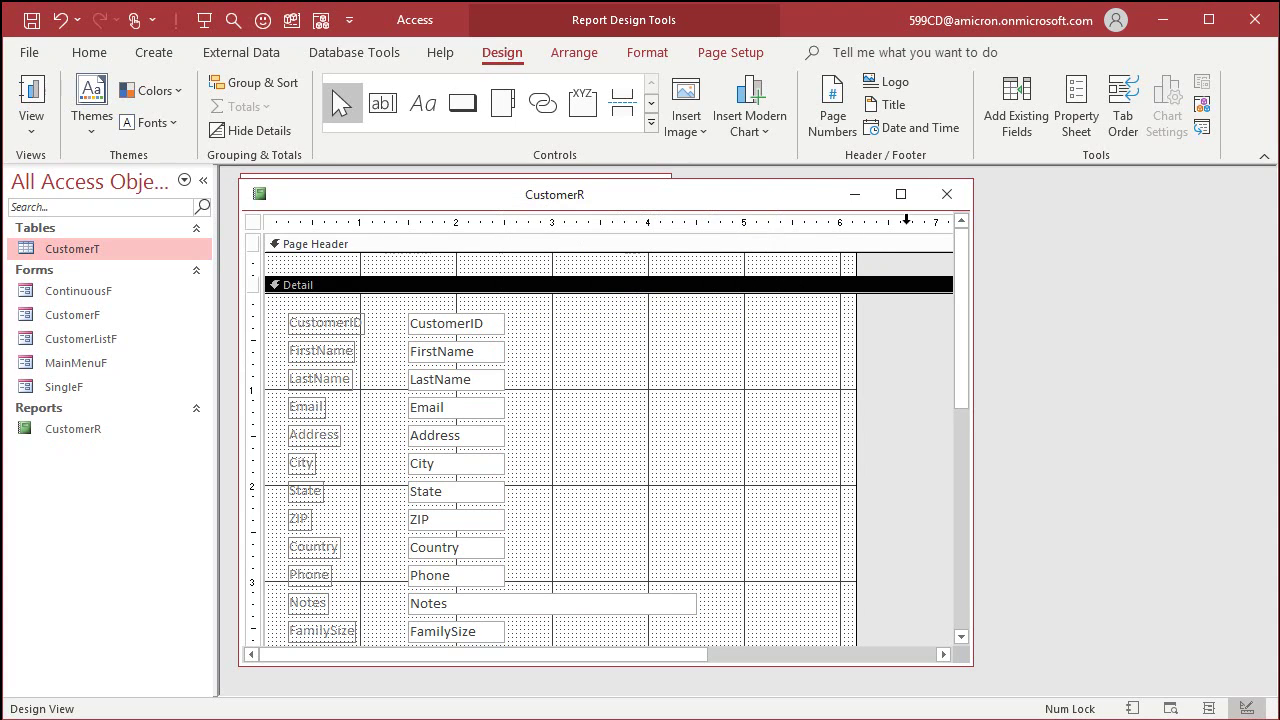
{"action": "left_click", "coordinate": [946, 194]}
Step: Open the CustomerR report in Report view, look through its customer records, and close it
{"action": "double_click", "coordinate": [87, 429]}
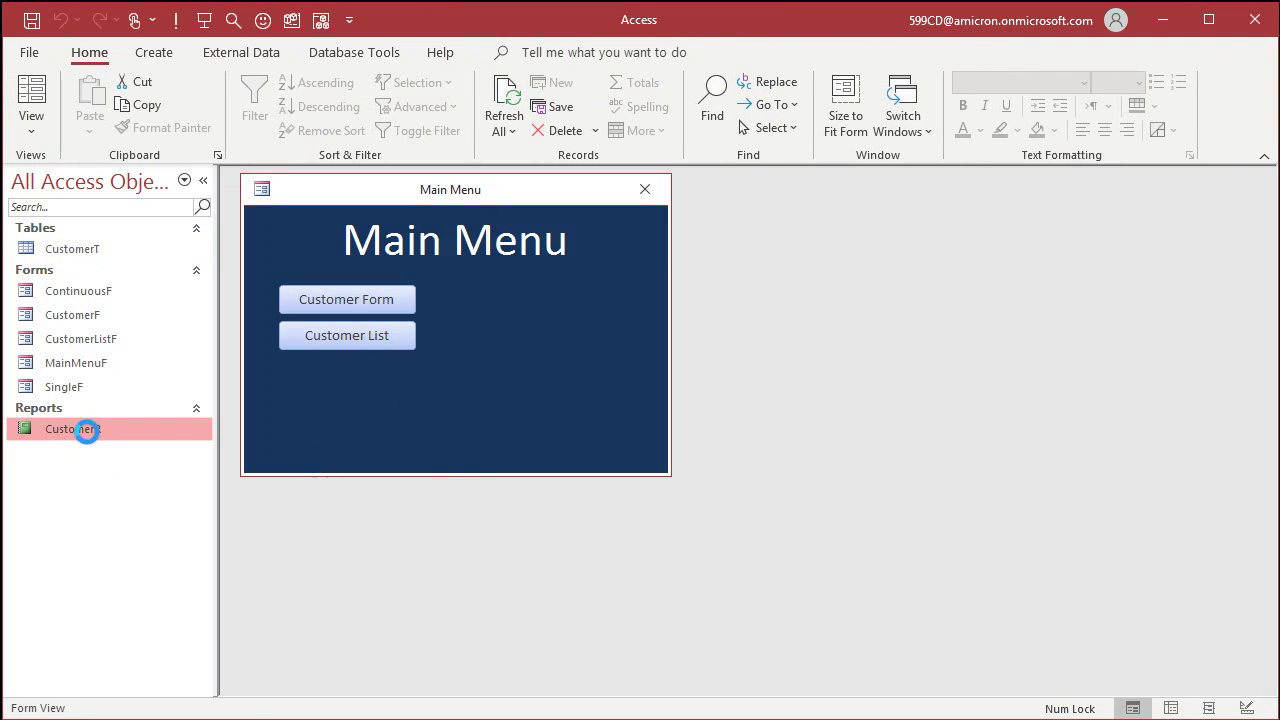
{"action": "scroll", "coordinate": [666, 366], "scroll_direction": "down", "scroll_amount": 3}
{"action": "scroll", "coordinate": [670, 354], "scroll_direction": "down", "scroll_amount": 7}
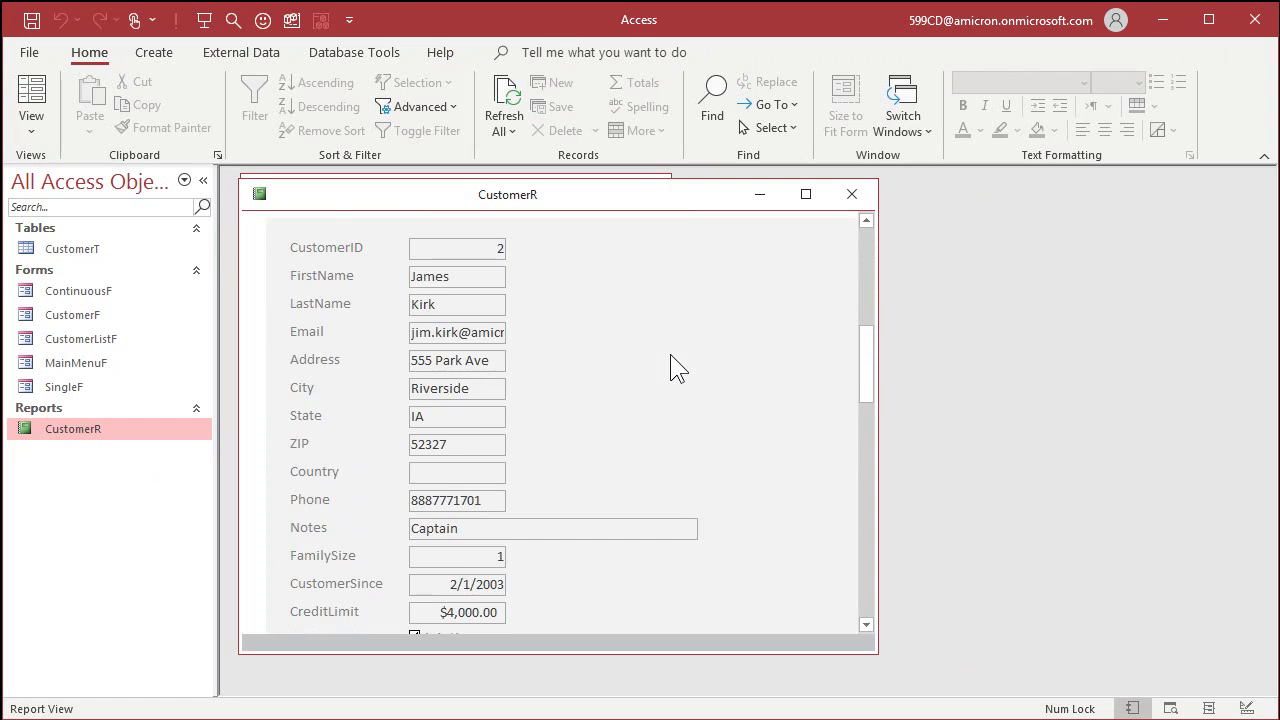
{"action": "scroll", "coordinate": [670, 354], "scroll_direction": "up", "scroll_amount": 10}
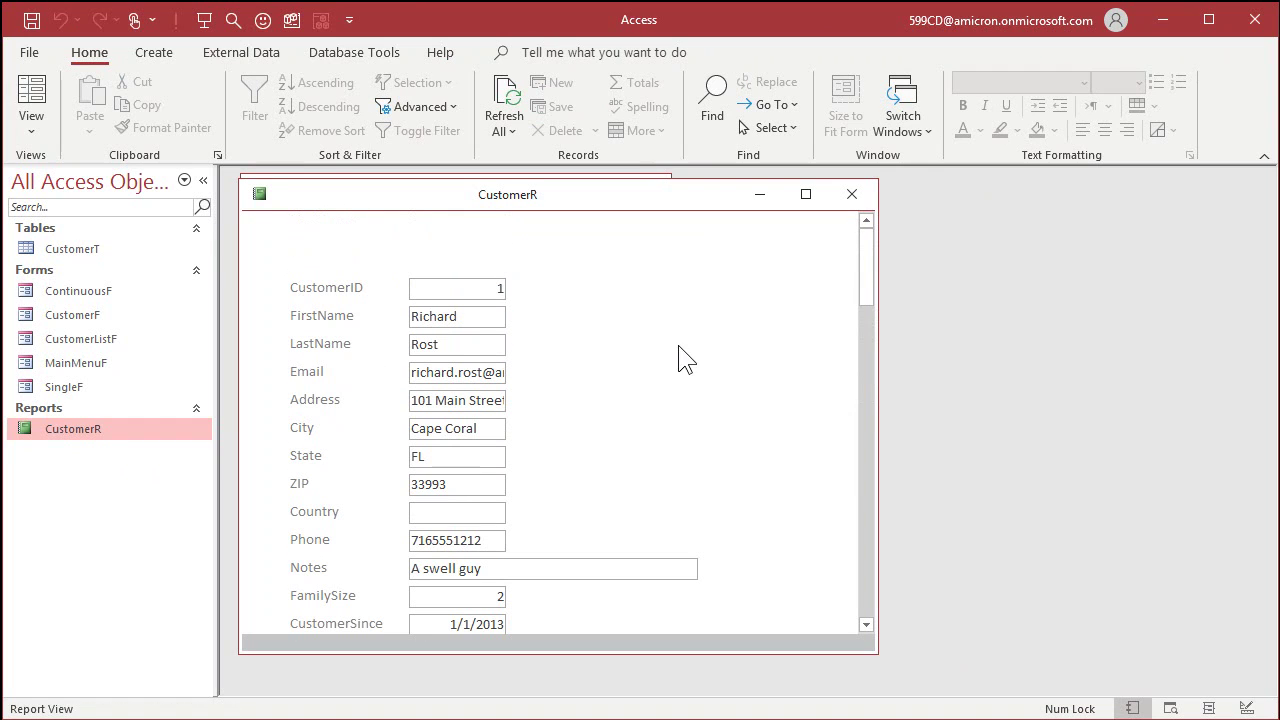
{"action": "left_click", "coordinate": [853, 194]}
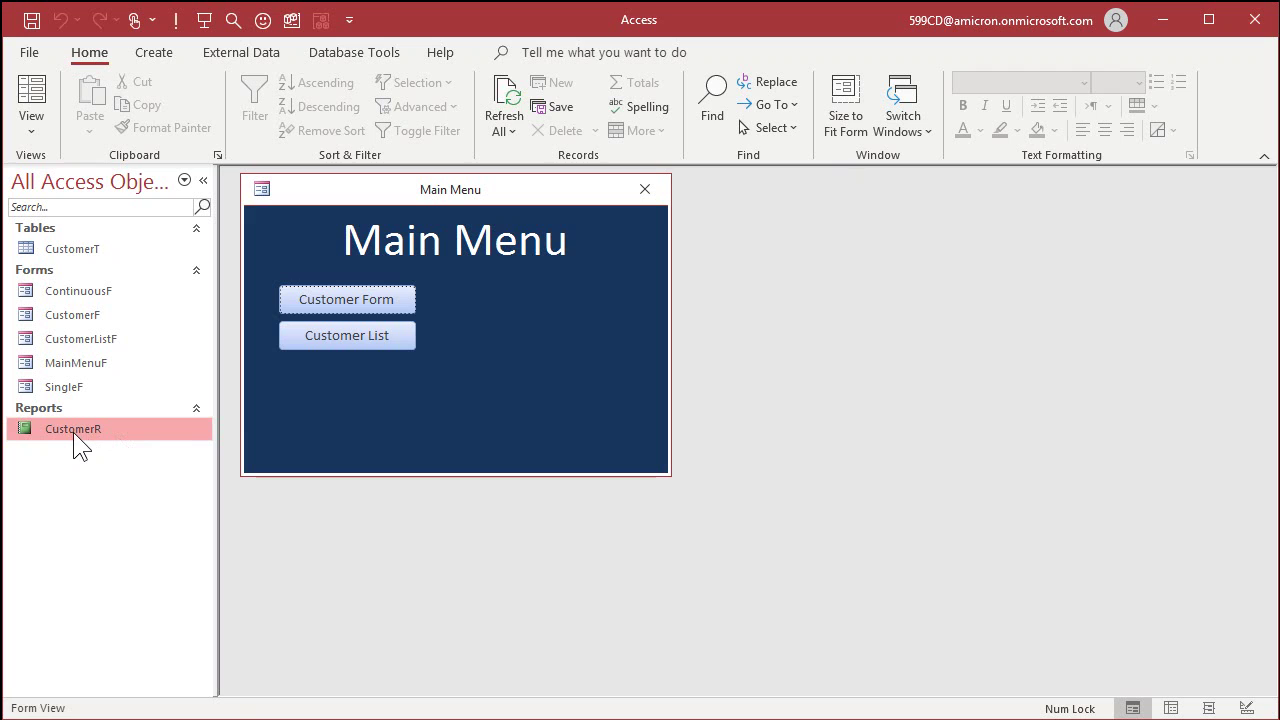
Step: Open CustomerR in Print Preview and apply a wider page margin preset
{"action": "right_click", "coordinate": [73, 432]}
{"action": "left_click", "coordinate": [127, 448]}
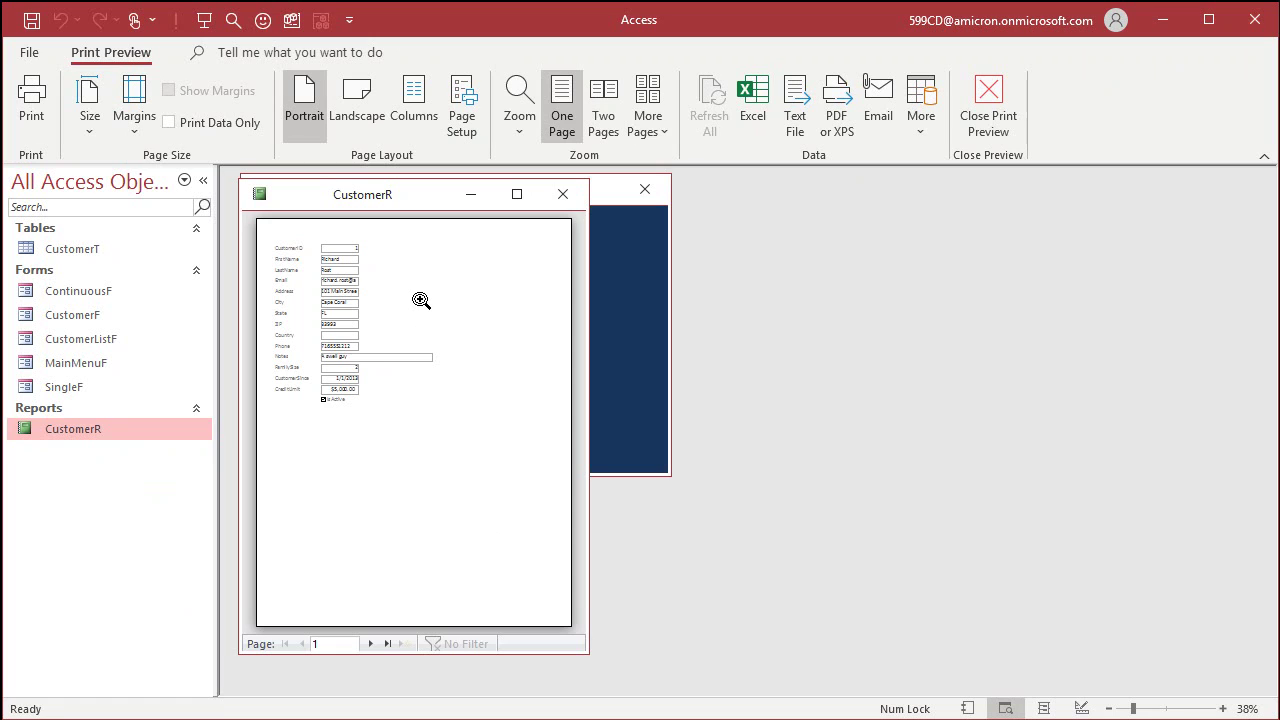
{"action": "left_click", "coordinate": [140, 118]}
{"action": "left_click", "coordinate": [167, 306]}
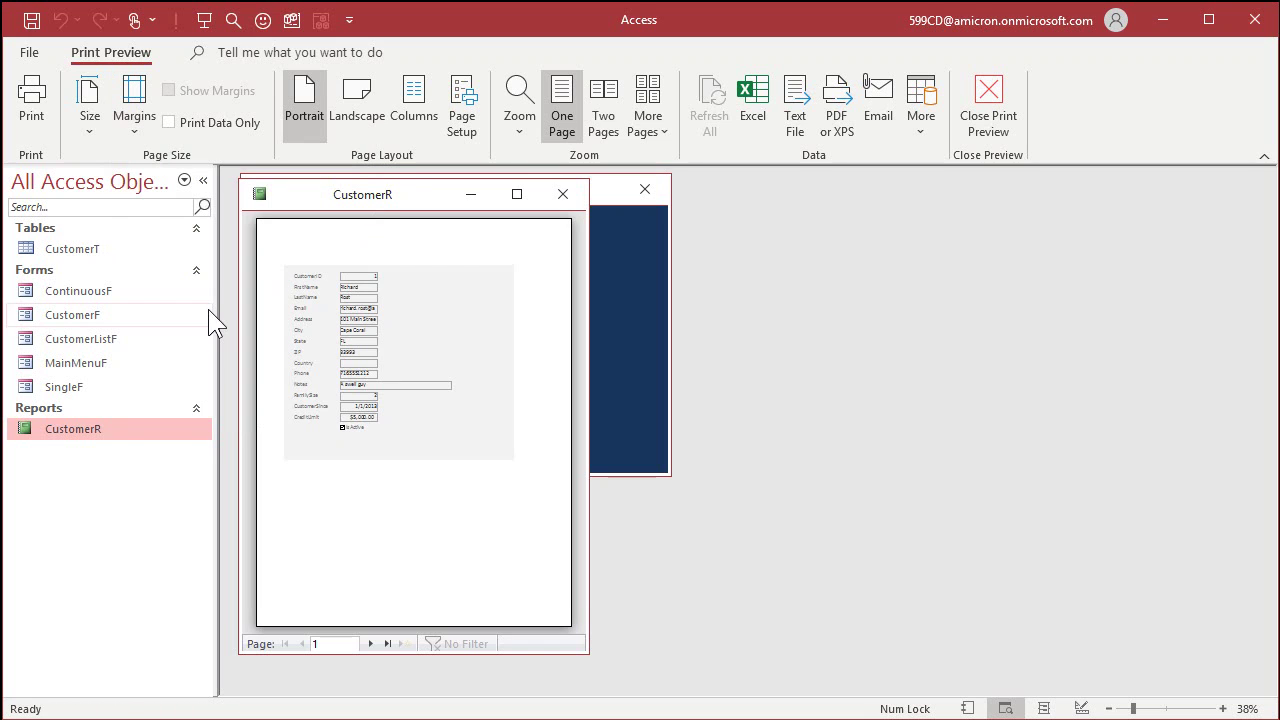
Step: Page through the CustomerR print preview to page 4 to examine each customer's page
{"action": "left_click", "coordinate": [370, 644]}
{"action": "left_click", "coordinate": [370, 643]}
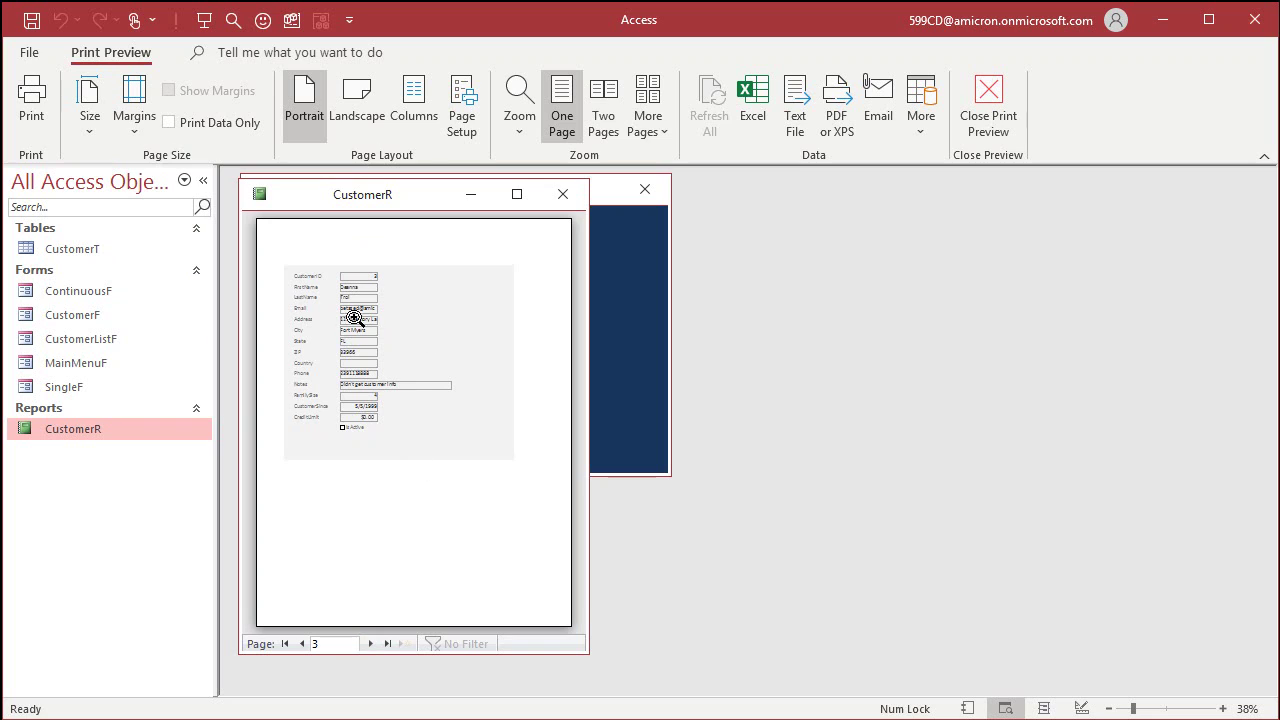
{"action": "left_click", "coordinate": [370, 643]}
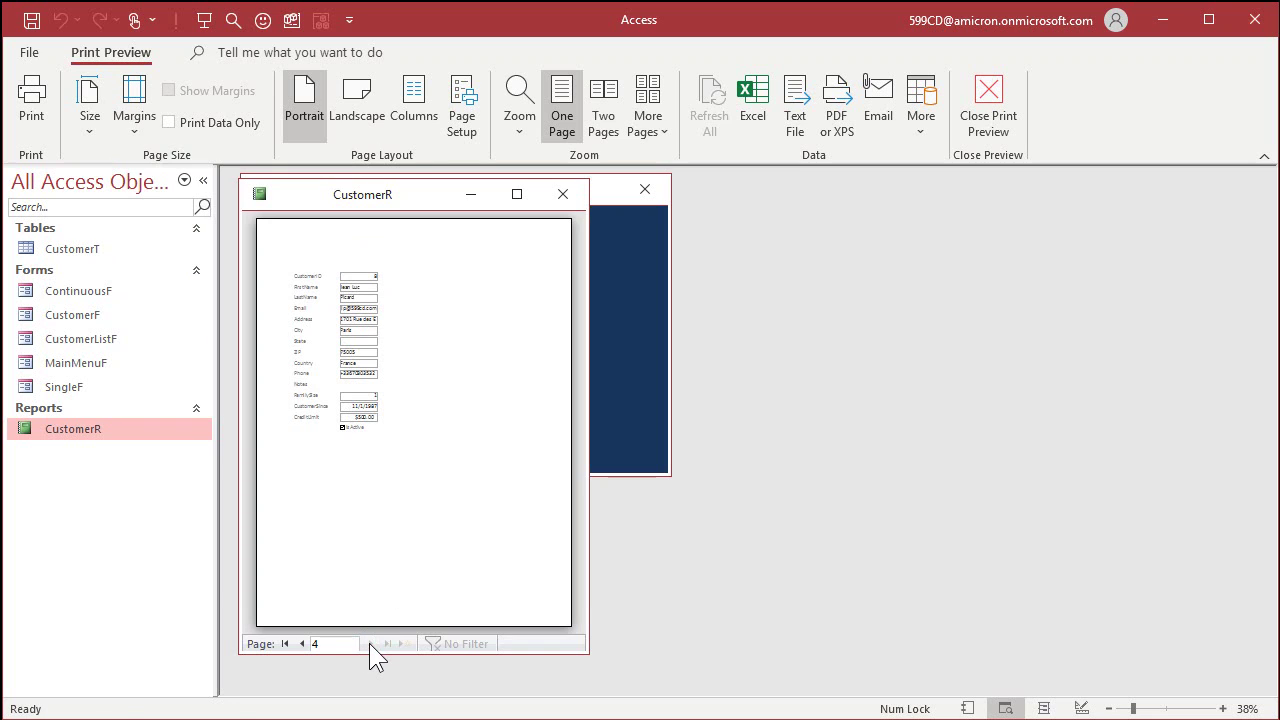
Step: Switch the CustomerR report to Design view and enlarge its window to show more of the layout
{"action": "right_click", "coordinate": [424, 236]}
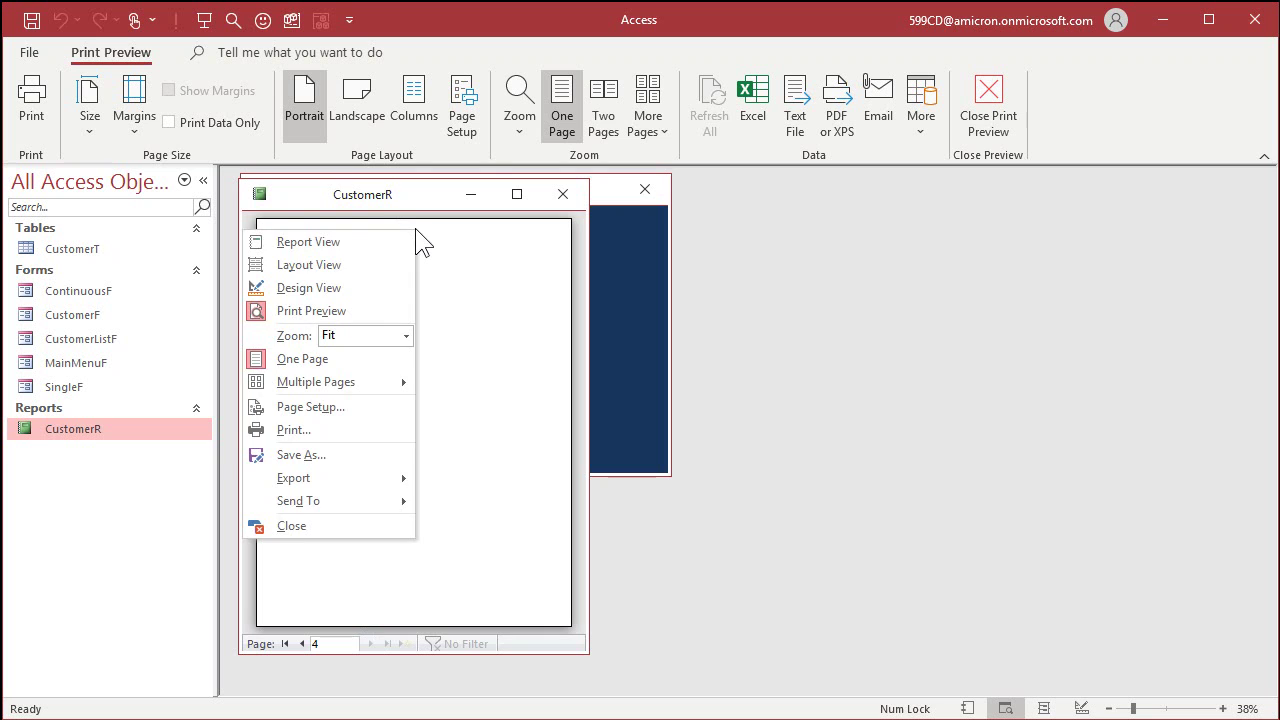
{"action": "left_click", "coordinate": [352, 288]}
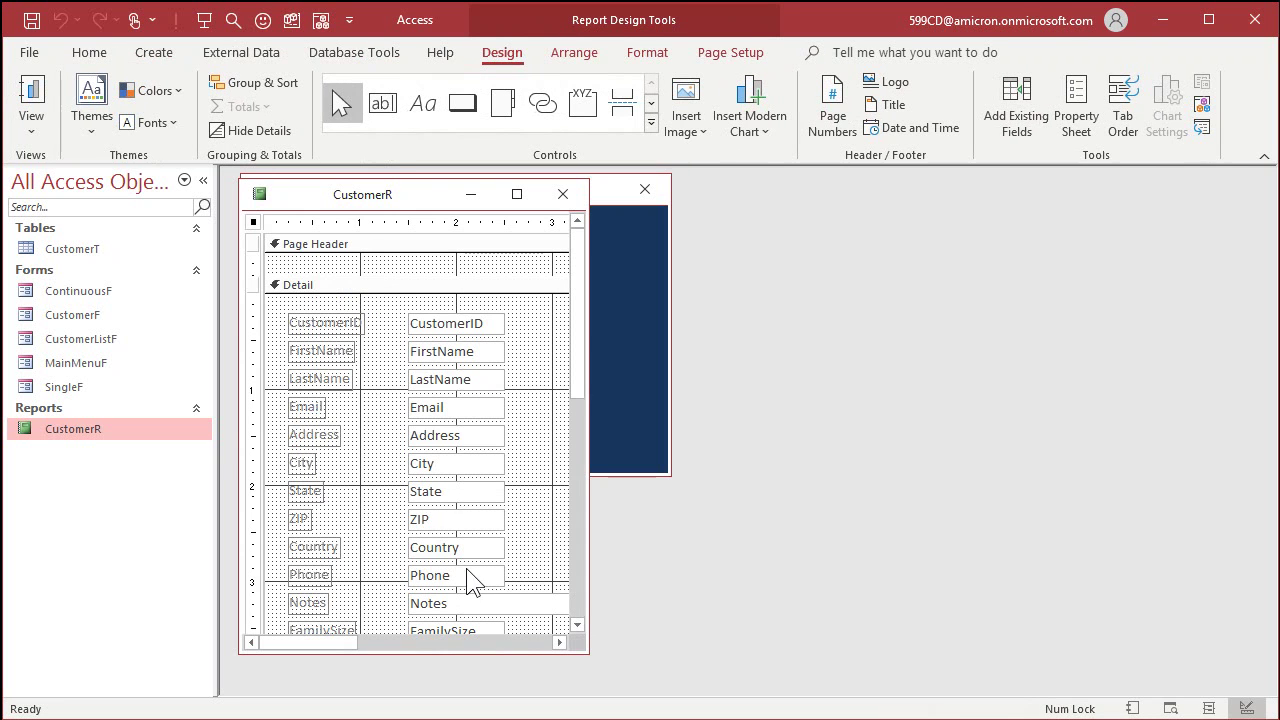
{"action": "left_click_drag", "start_coordinate": [586, 651], "coordinate": [897, 688]}
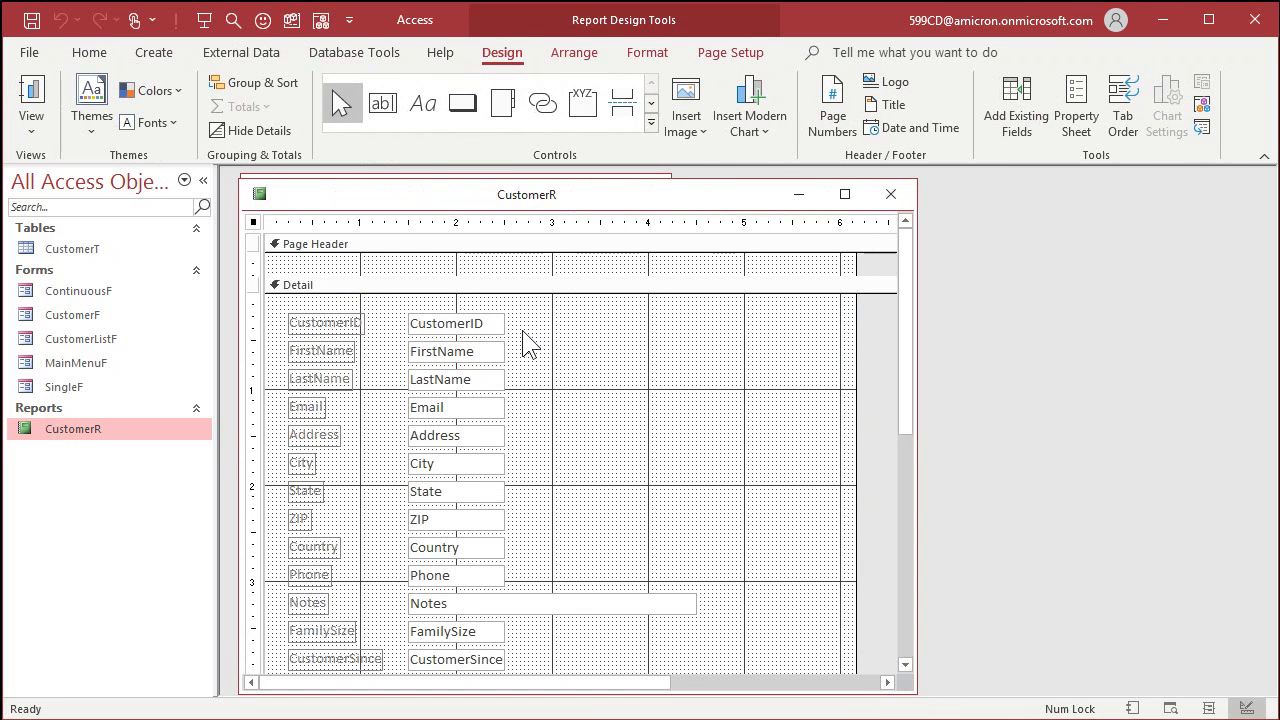
Step: Set both the Back Color and the Alternate Back Color of the Detail section to white (#FFFFFF)
{"action": "double_click", "coordinate": [459, 286]}
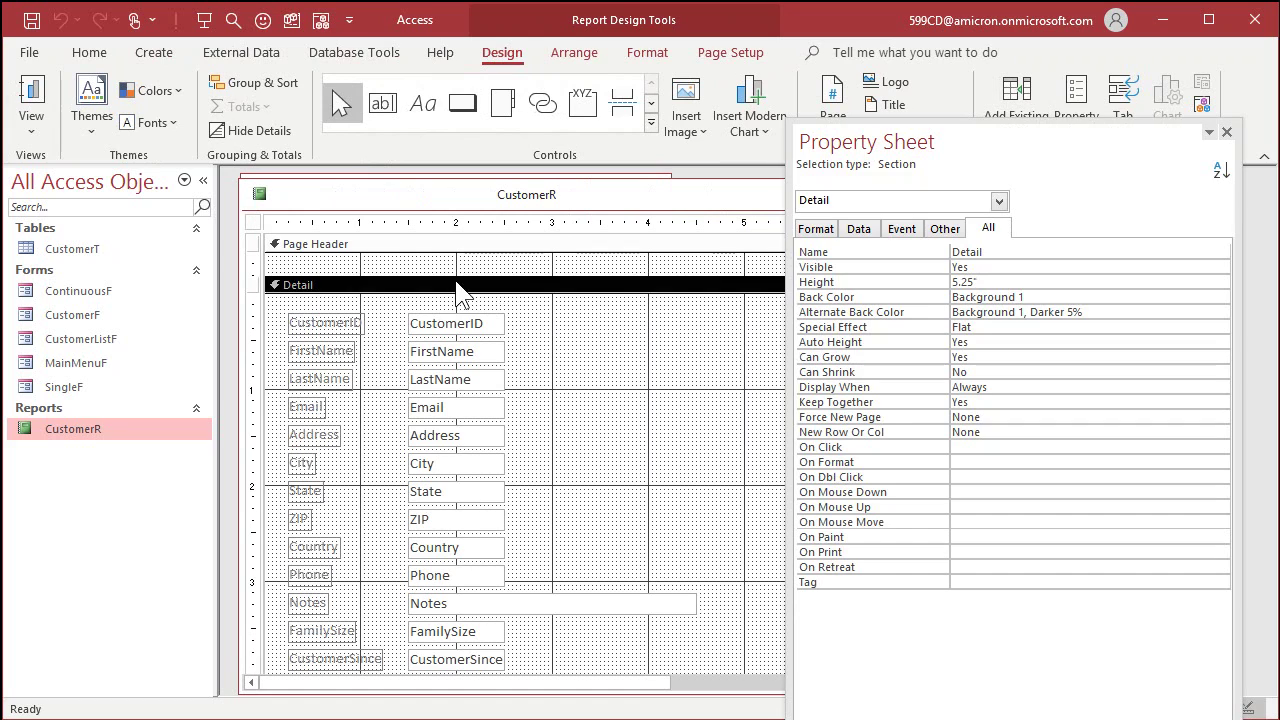
{"action": "left_click", "coordinate": [1048, 294]}
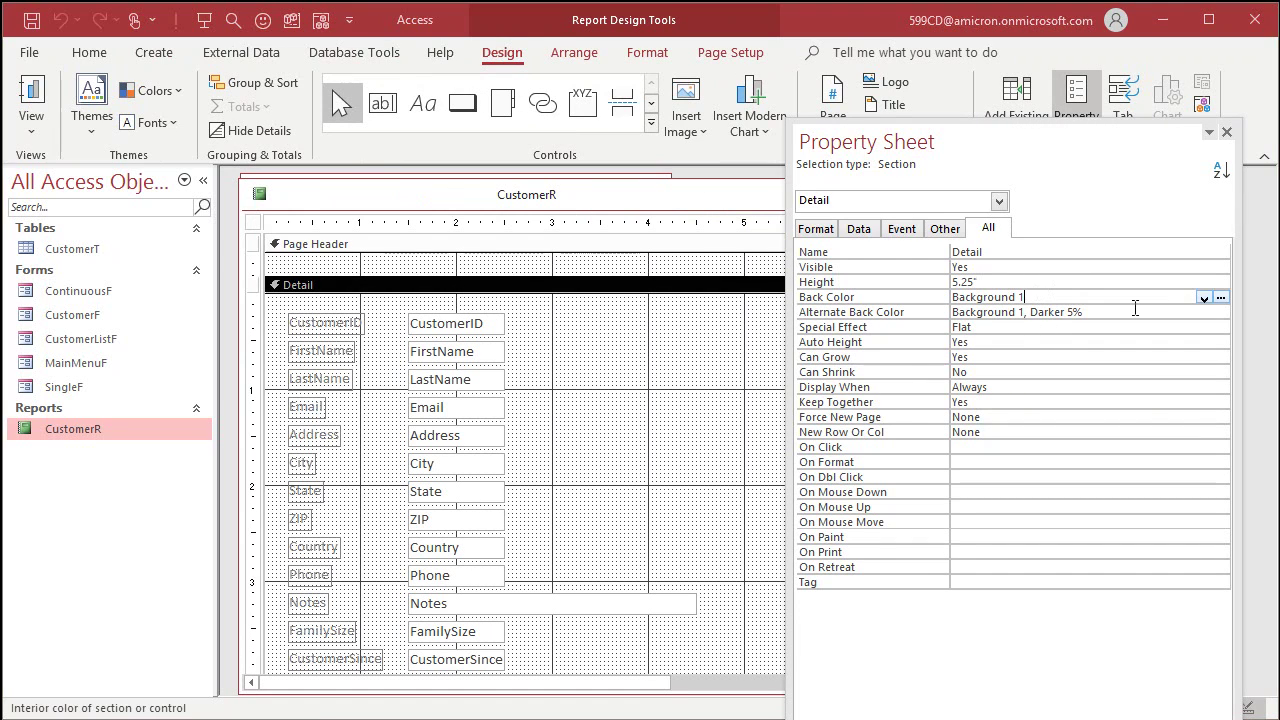
{"action": "left_click", "coordinate": [1222, 297]}
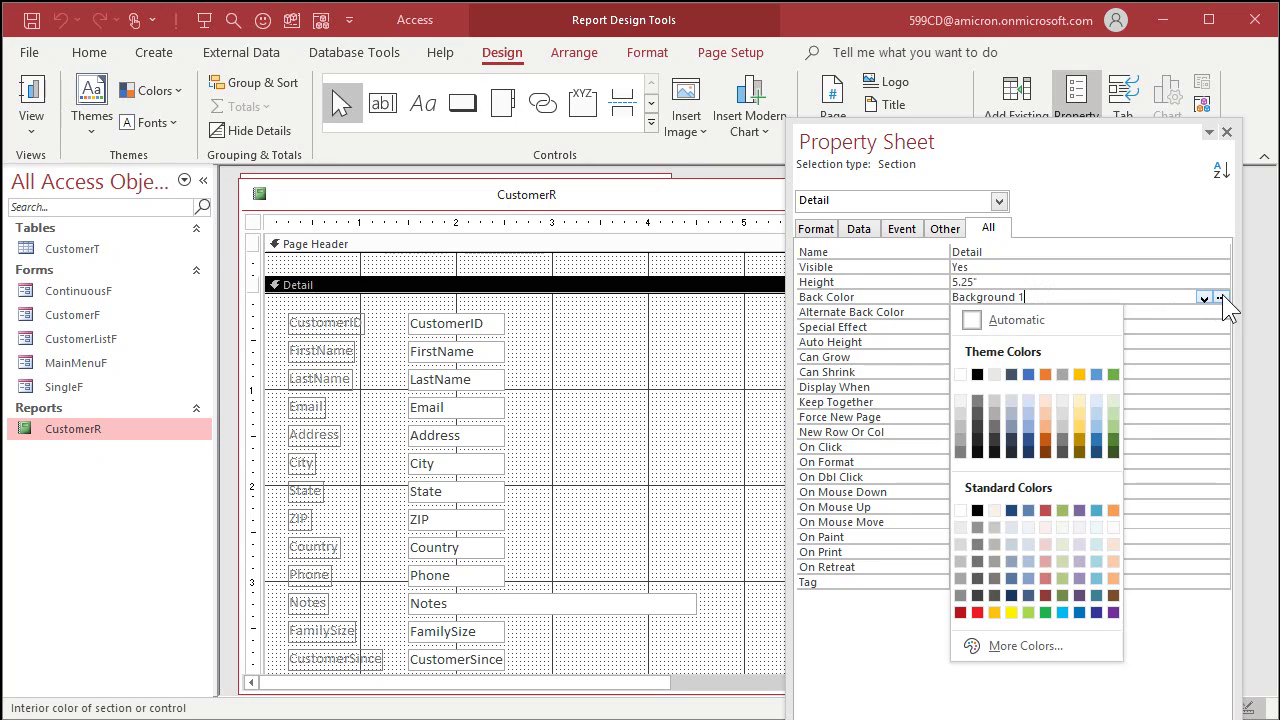
{"action": "left_click", "coordinate": [962, 510]}
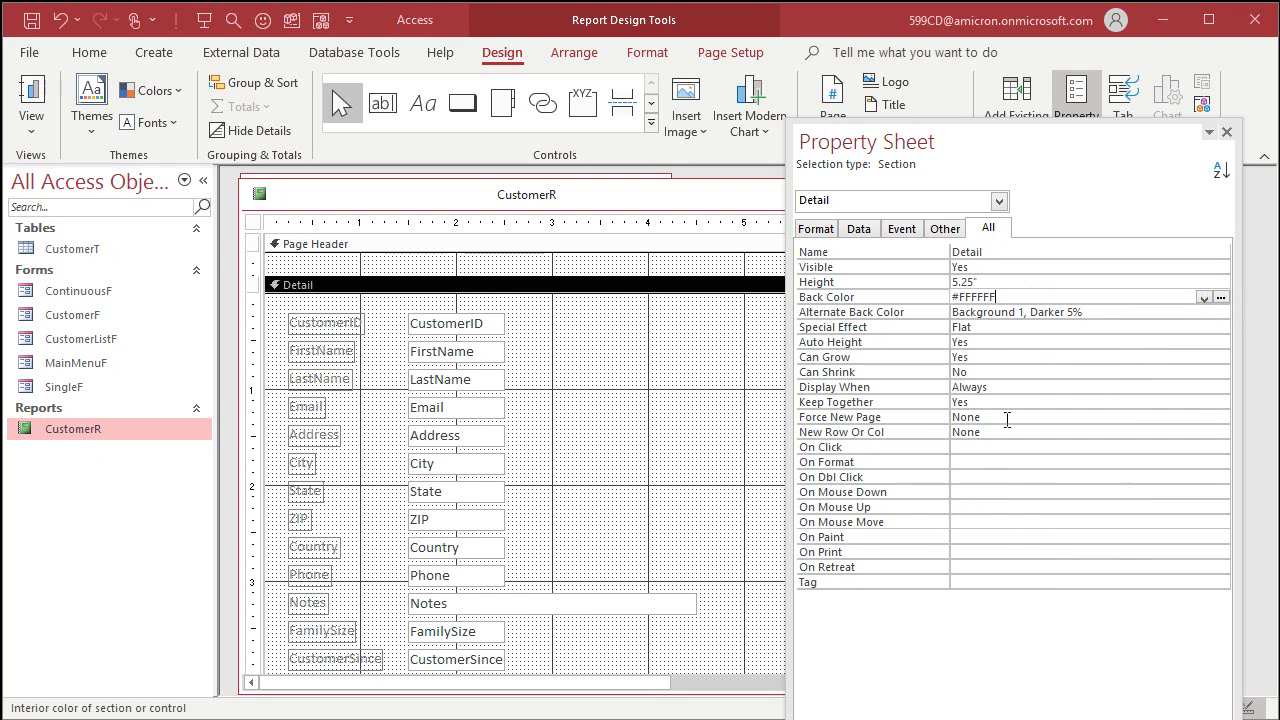
{"action": "key", "text": "ctrl+c"}
{"action": "left_click", "coordinate": [942, 313]}
{"action": "key", "text": "ctrl+v"}
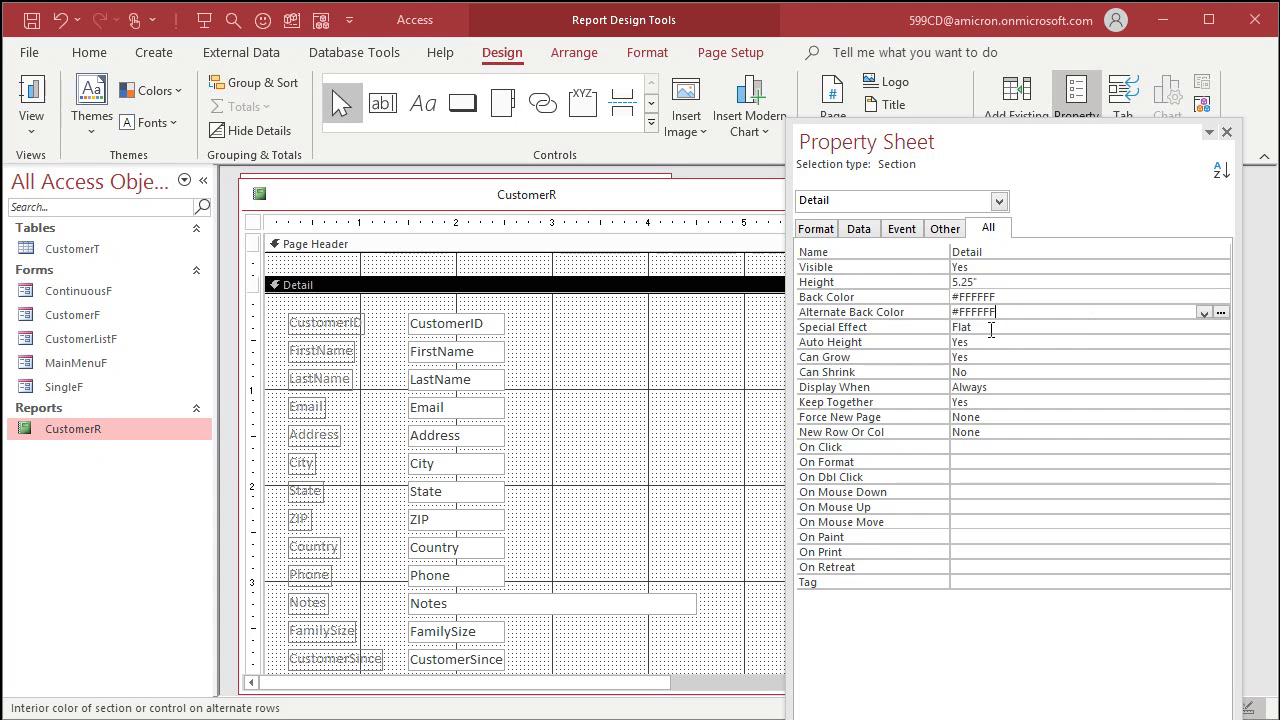
{"action": "left_click", "coordinate": [990, 330]}
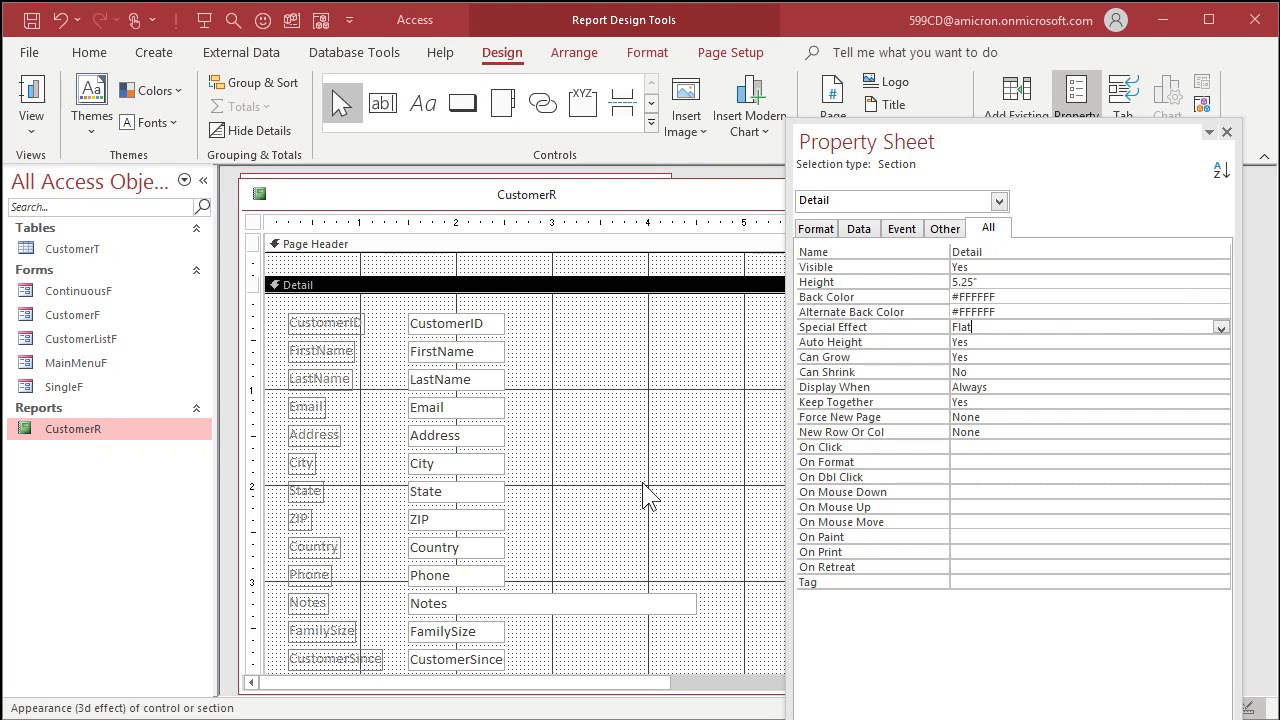
{"action": "left_click", "coordinate": [1226, 132]}
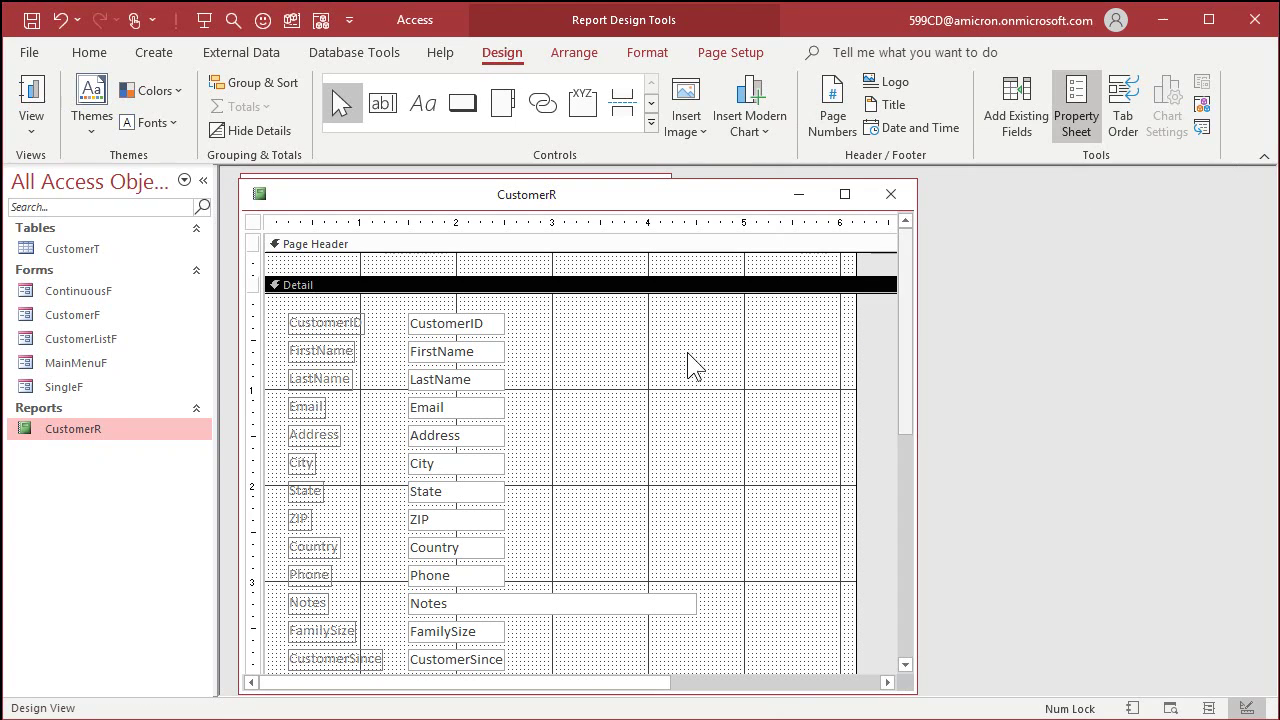
Step: Extend the Page Footer section of the report to about 0.5 inch high
{"action": "scroll", "coordinate": [649, 409], "scroll_direction": "down", "scroll_amount": 5}
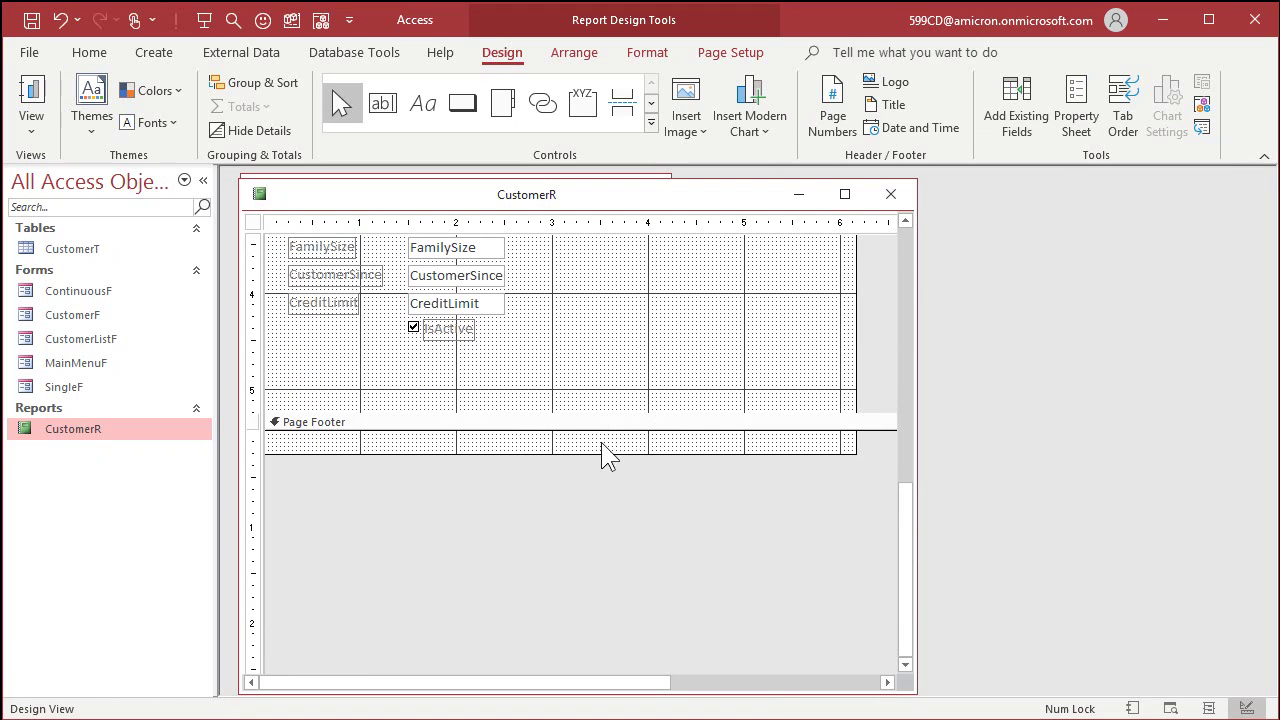
{"action": "left_click_drag", "start_coordinate": [596, 451], "coordinate": [590, 481]}
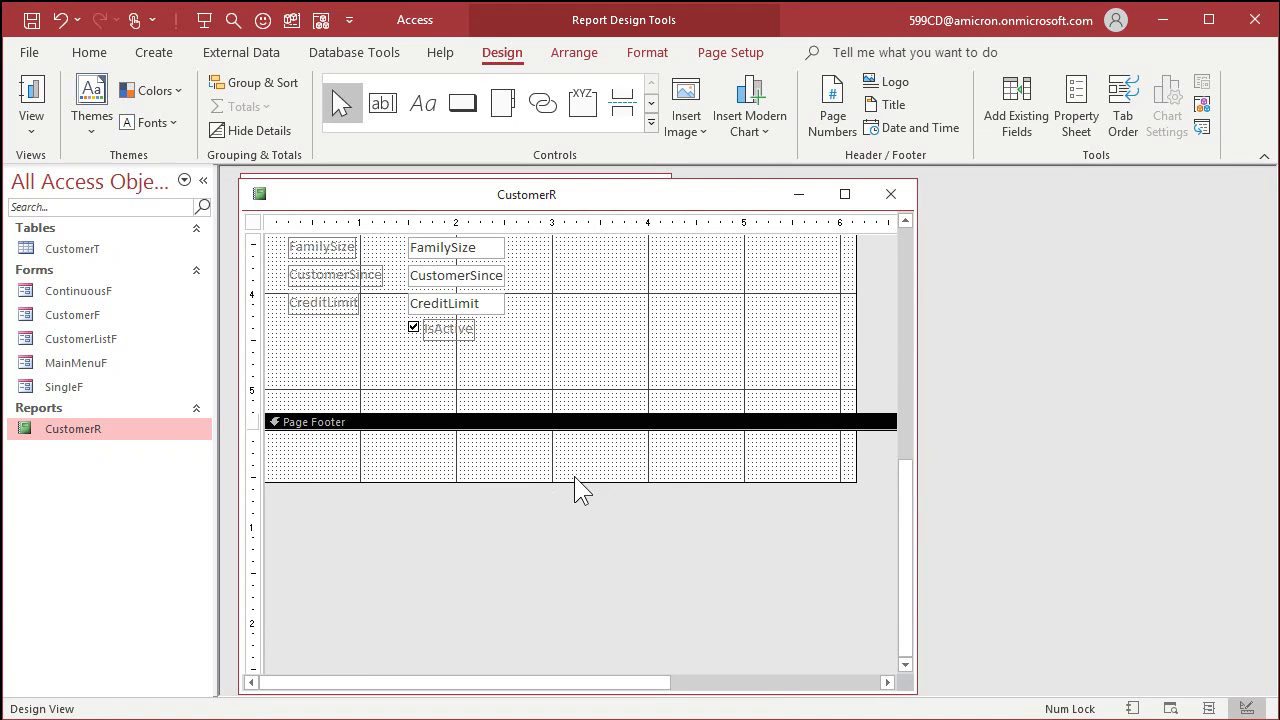
Step: Add a 1-inch-wide text box to the Page Footer, about 4.6 inches from the left edge, and delete its attached label
{"action": "left_click", "coordinate": [385, 102]}
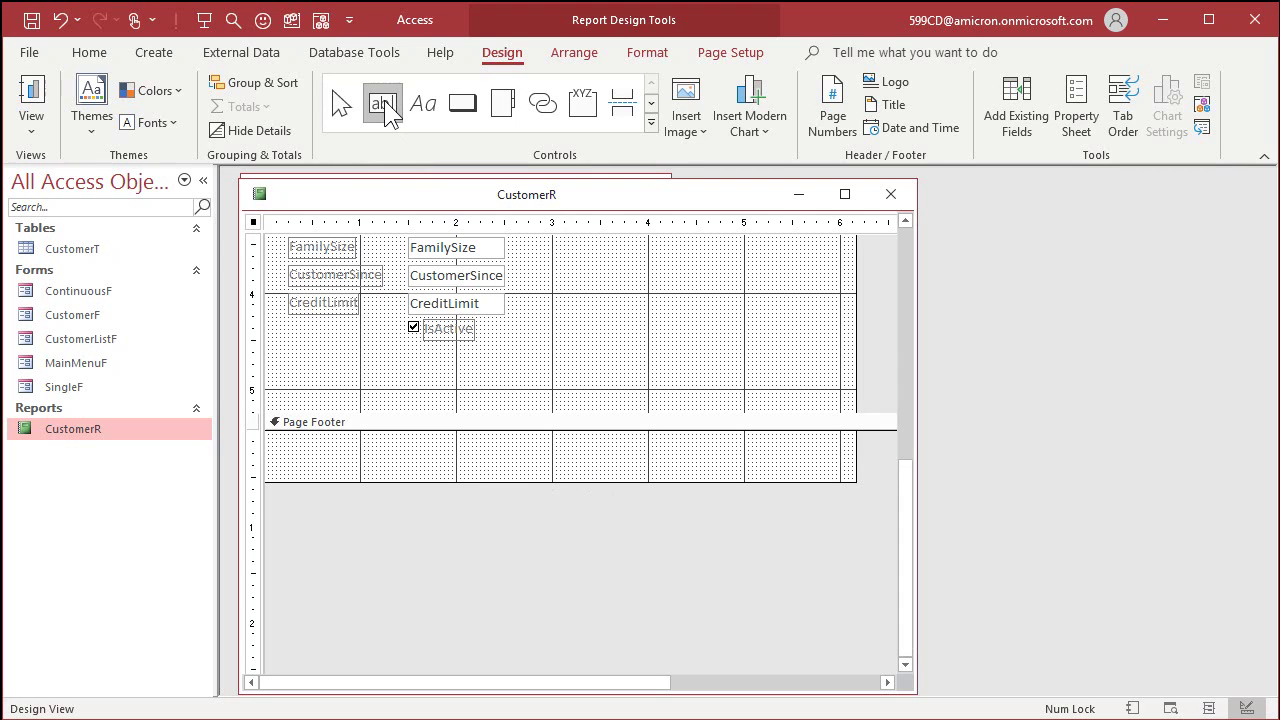
{"action": "left_click", "coordinate": [703, 441]}
{"action": "left_click", "coordinate": [598, 456]}
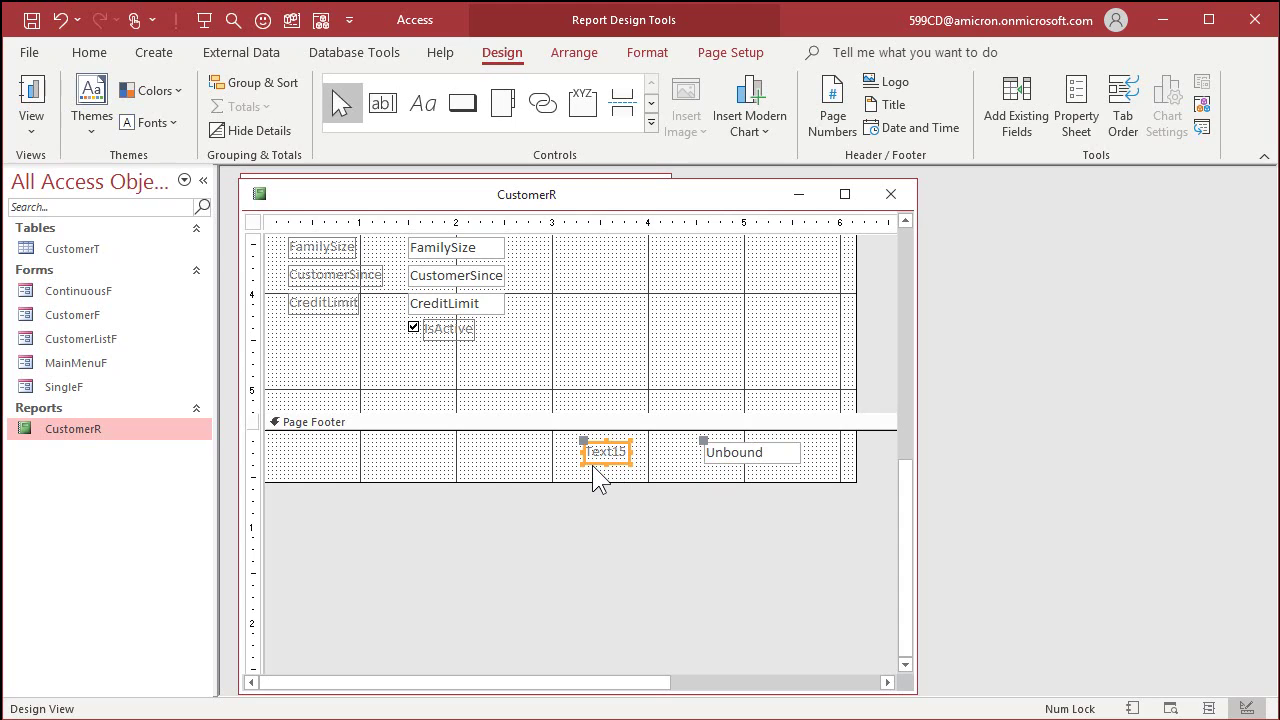
{"action": "key", "text": "Delete"}
Step: Name the new Page Footer text box PageText
{"action": "key", "text": "F4"}
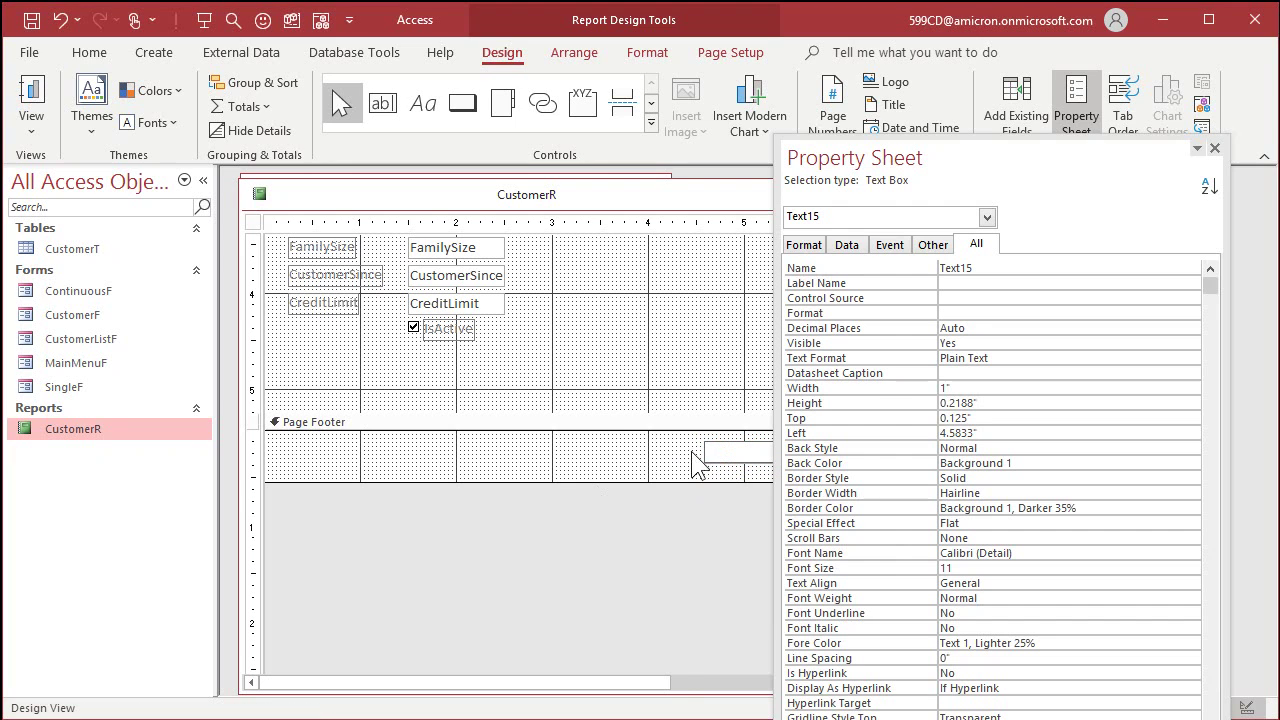
{"action": "left_click", "coordinate": [865, 259]}
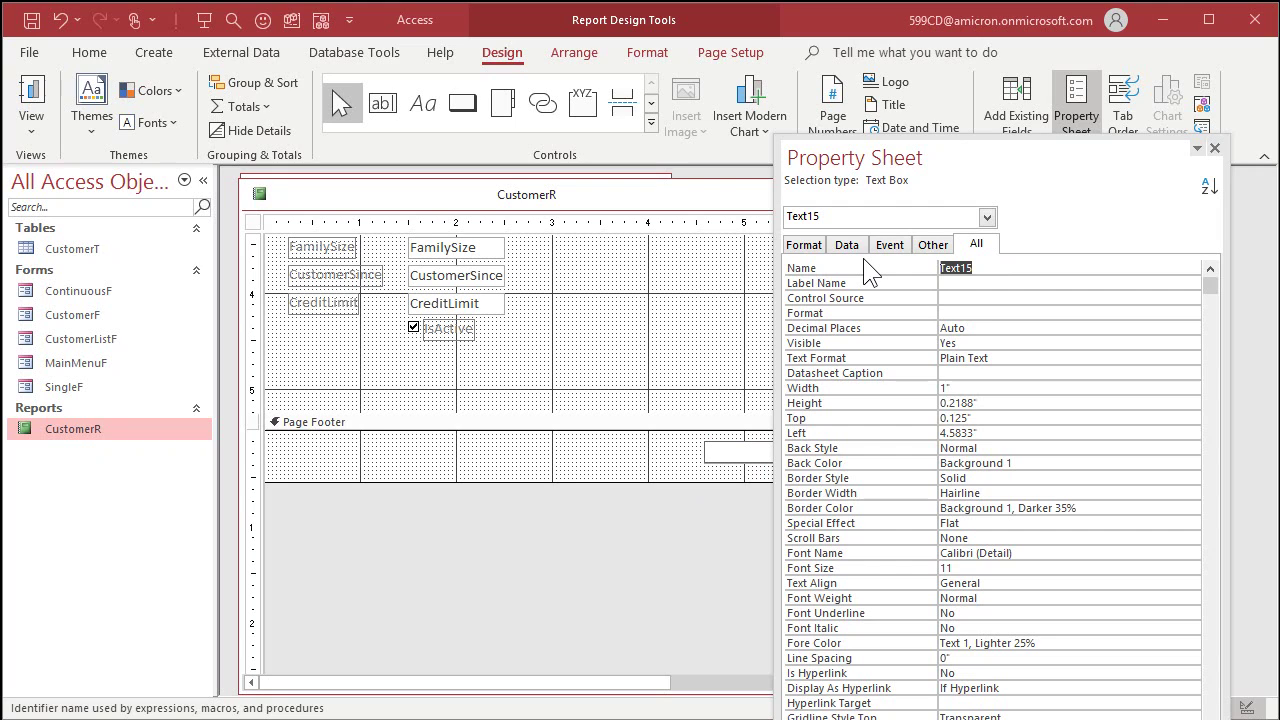
{"action": "type", "text": "PageText"}
{"action": "key", "text": "Return"}
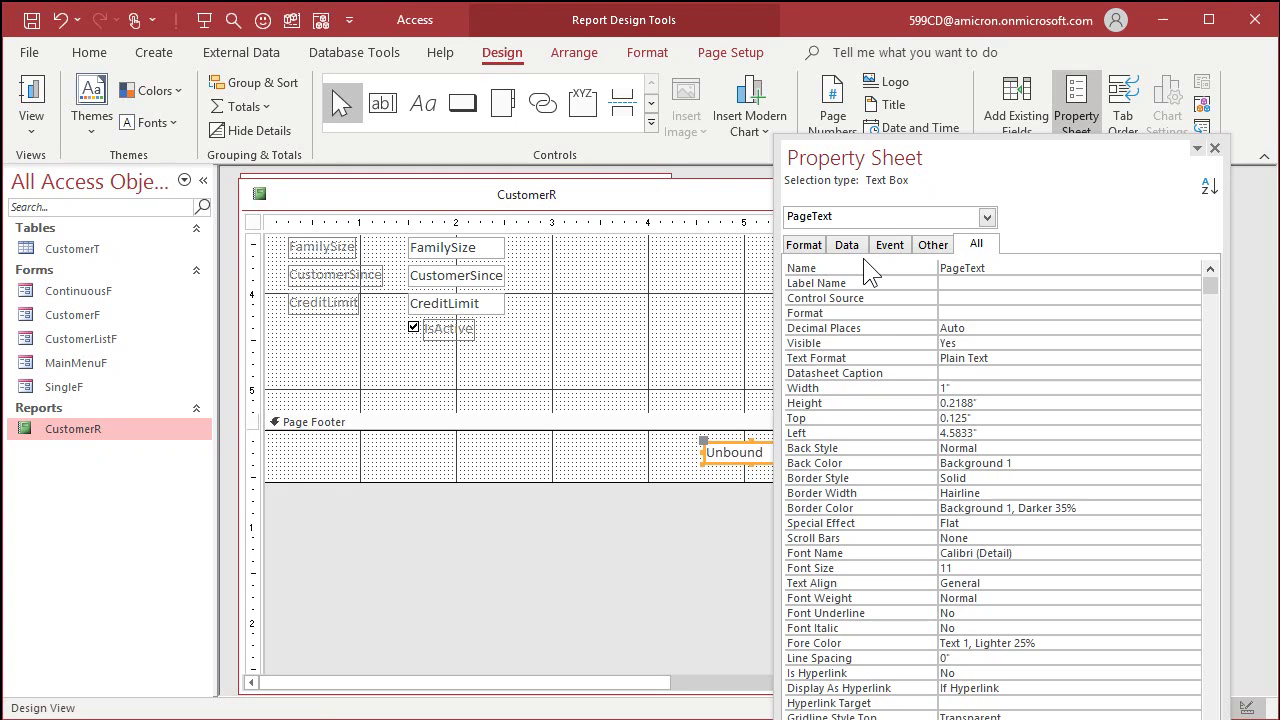
Step: Set the Control Source of PageText to ="Page " & [Page] & " of " & [Pages]
{"action": "left_click", "coordinate": [952, 298]}
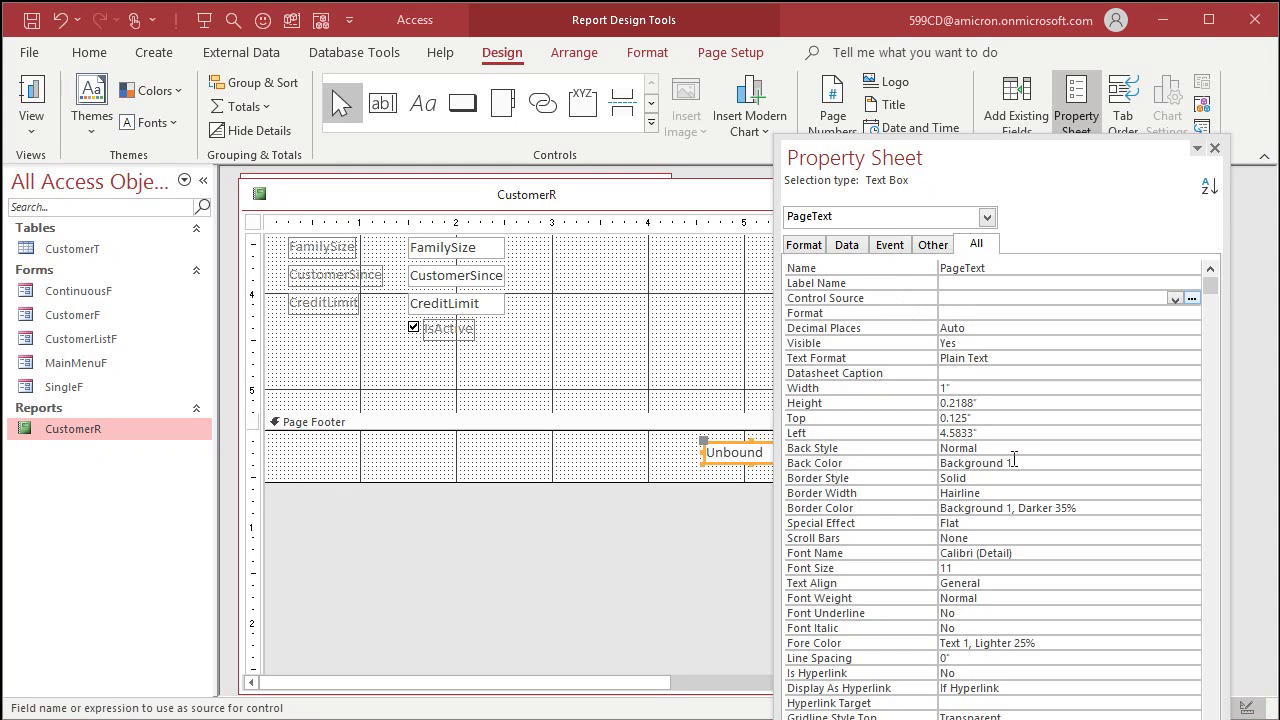
{"action": "type", "text": "=\"Page \" & Page"}
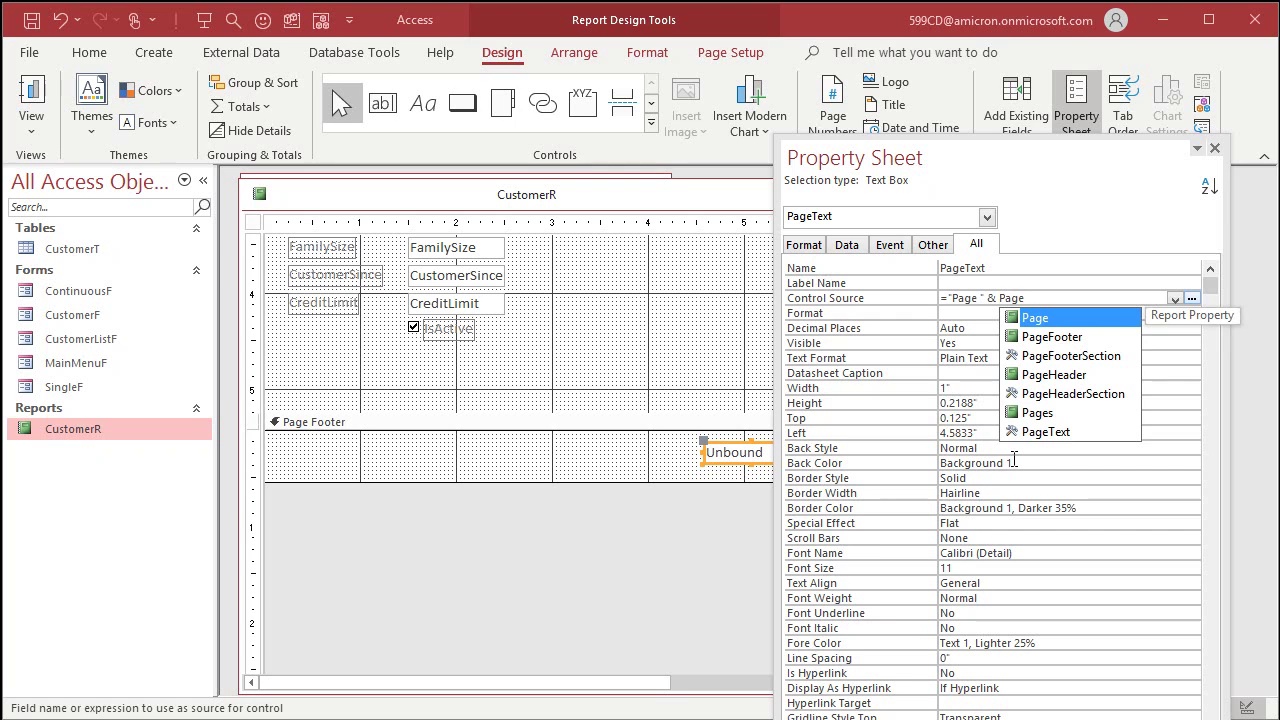
{"action": "type", "text": " & "}
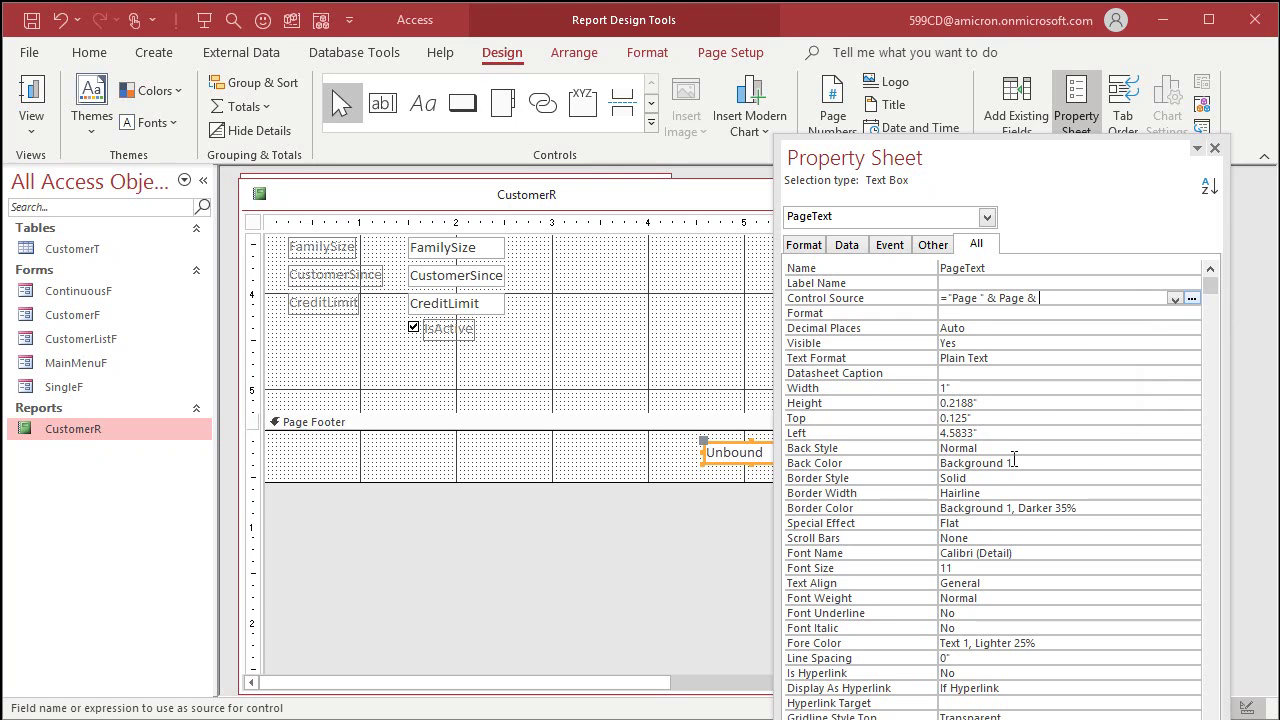
{"action": "type", "text": "\" of \" & Pages"}
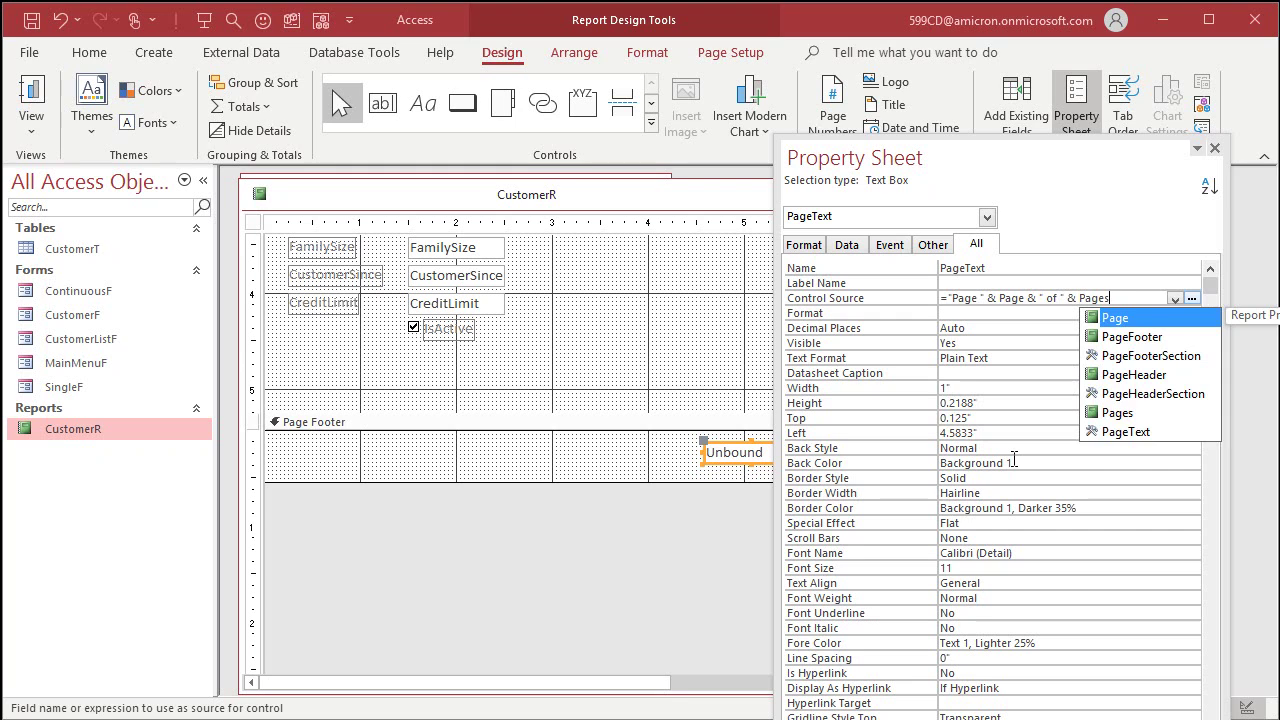
{"action": "key", "text": "Tab"}
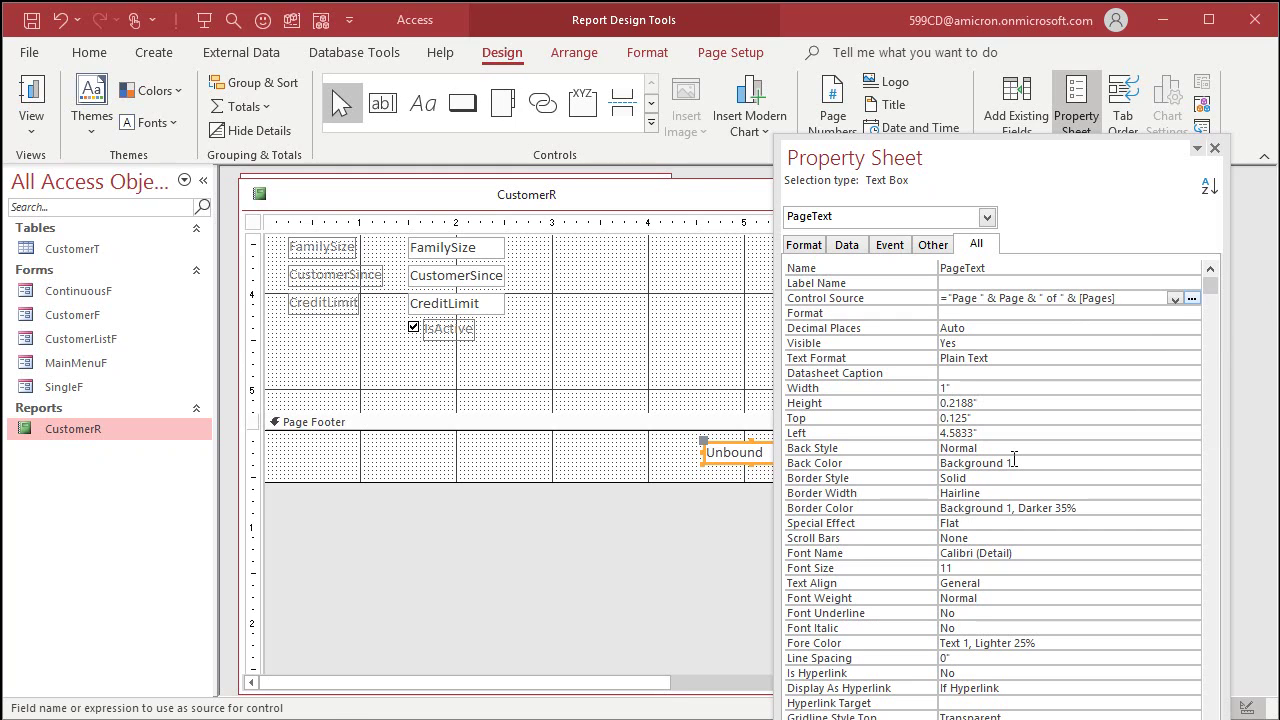
{"action": "key", "text": "Return"}
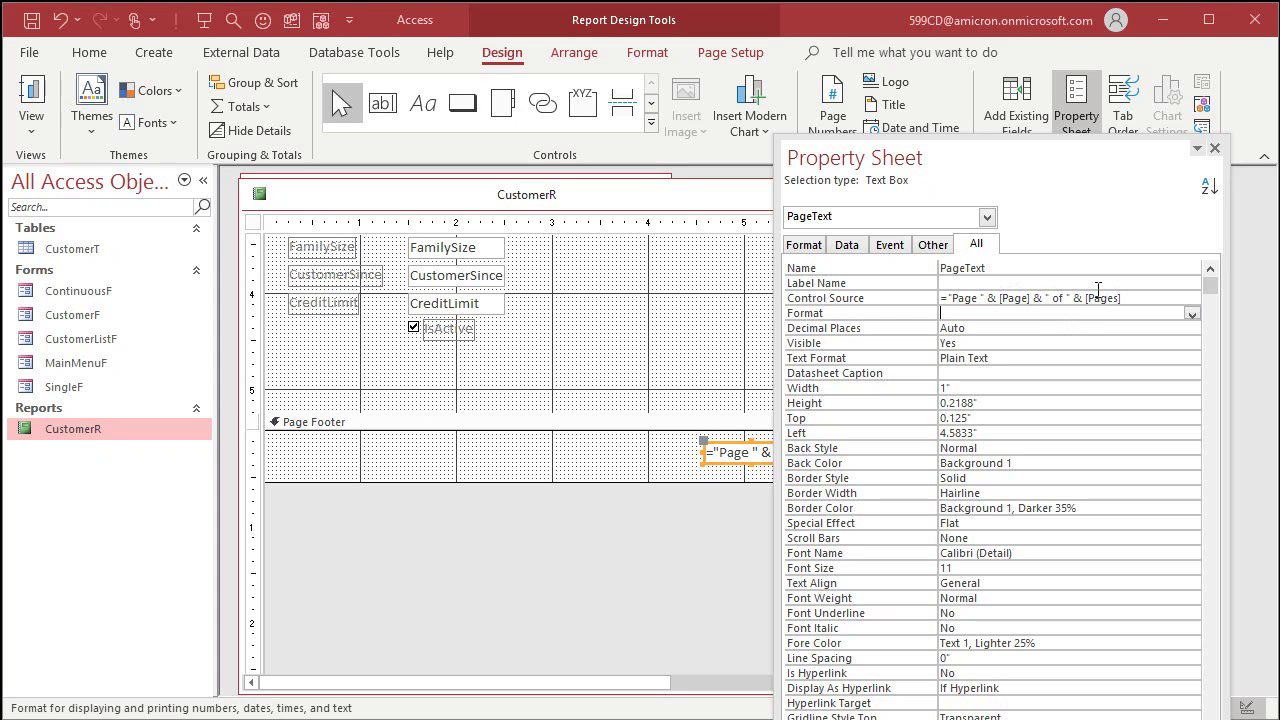
Step: Close the property sheet and make the page number text box in the Page Footer bold
{"action": "left_click", "coordinate": [1214, 148]}
{"action": "left_click", "coordinate": [738, 385]}
{"action": "left_click", "coordinate": [717, 453]}
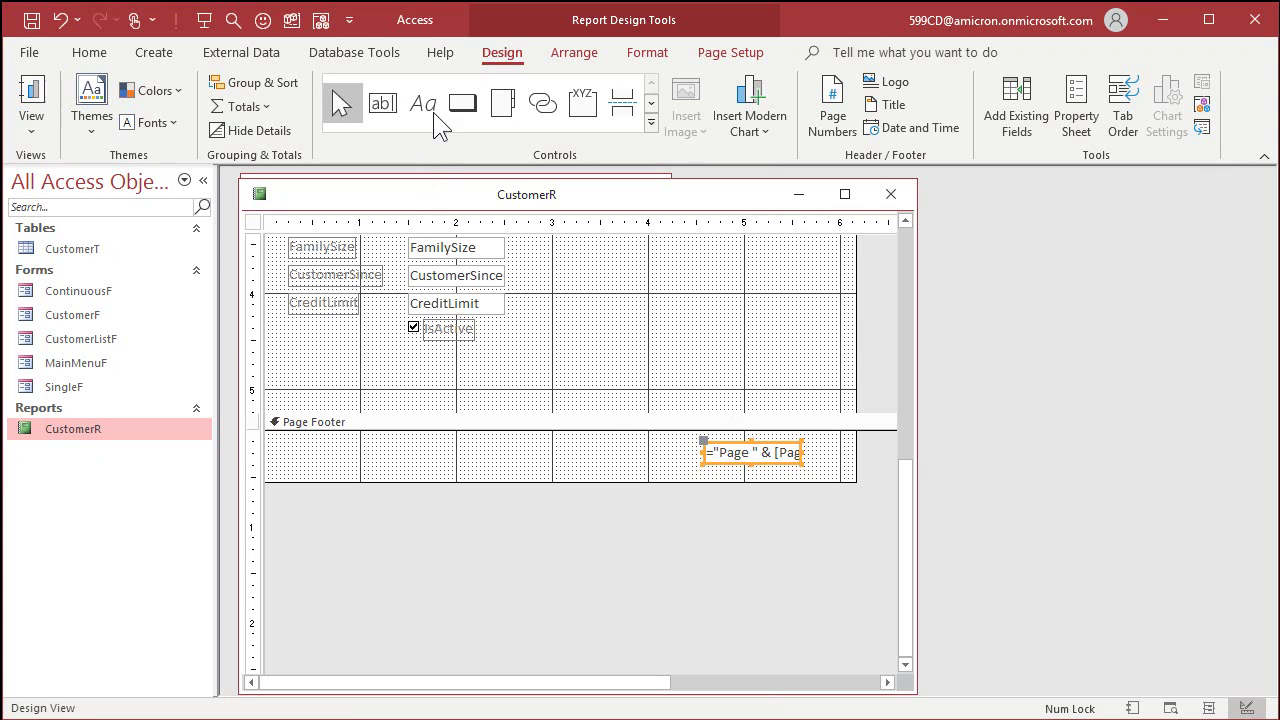
{"action": "left_click", "coordinate": [647, 53]}
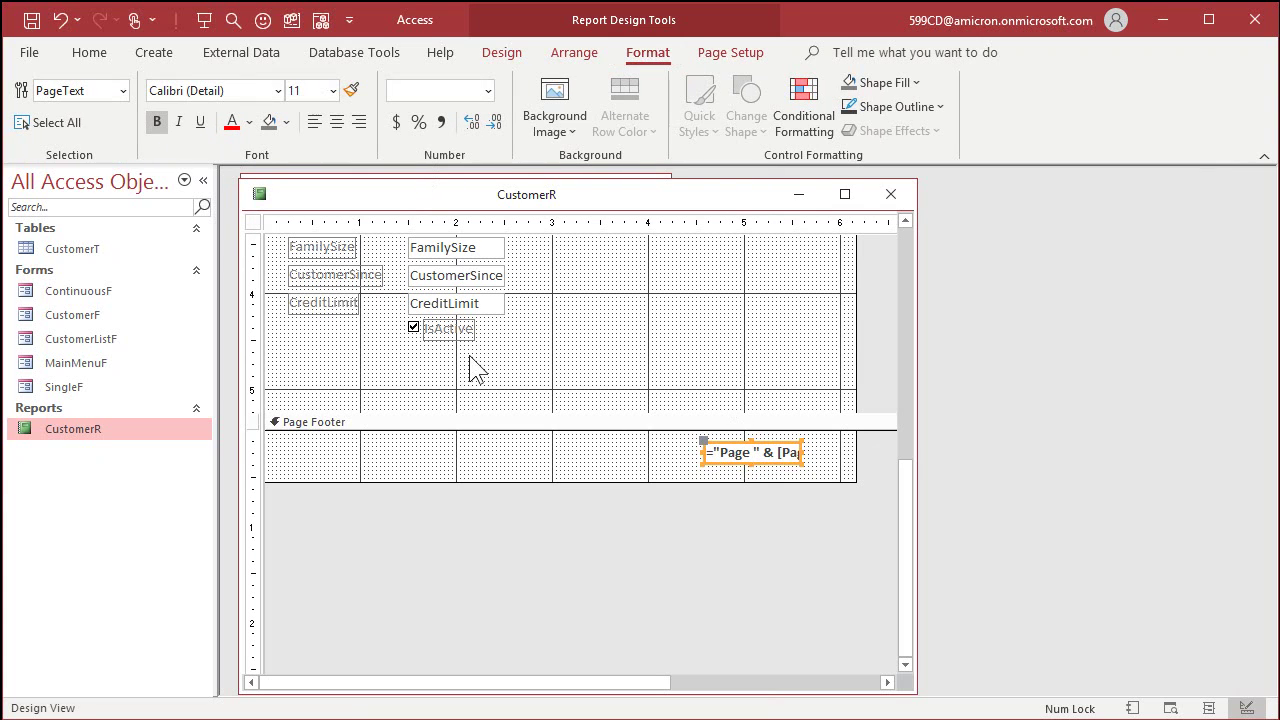
{"action": "left_click", "coordinate": [620, 362]}
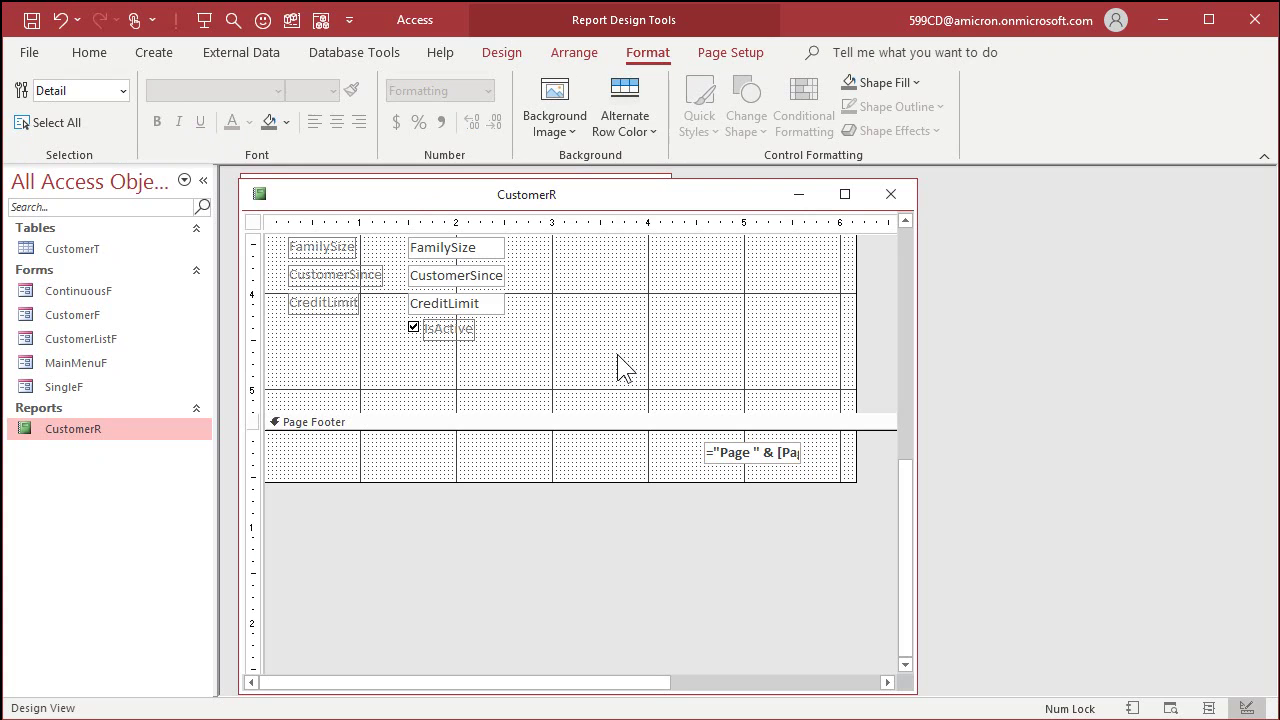
Step: Save and close the CustomerR report, and reopen it in Print Preview
{"action": "left_click", "coordinate": [891, 194]}
{"action": "right_click", "coordinate": [69, 427]}
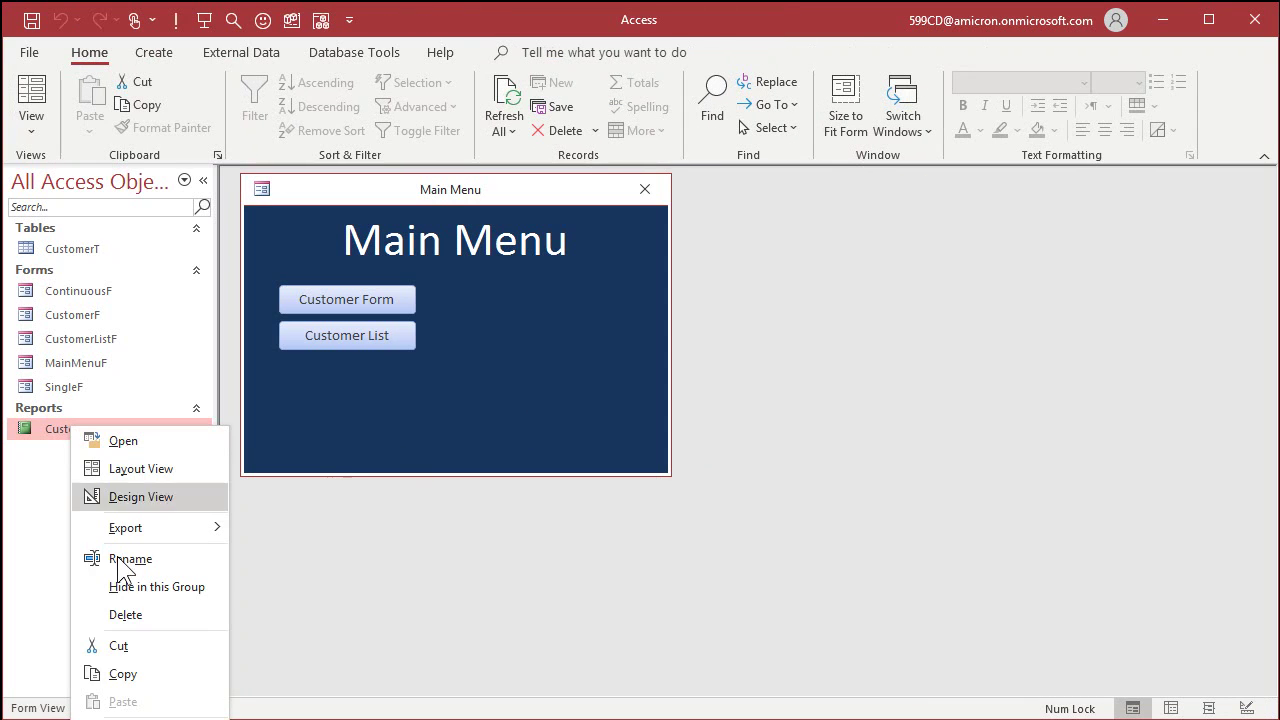
{"action": "left_click", "coordinate": [150, 714]}
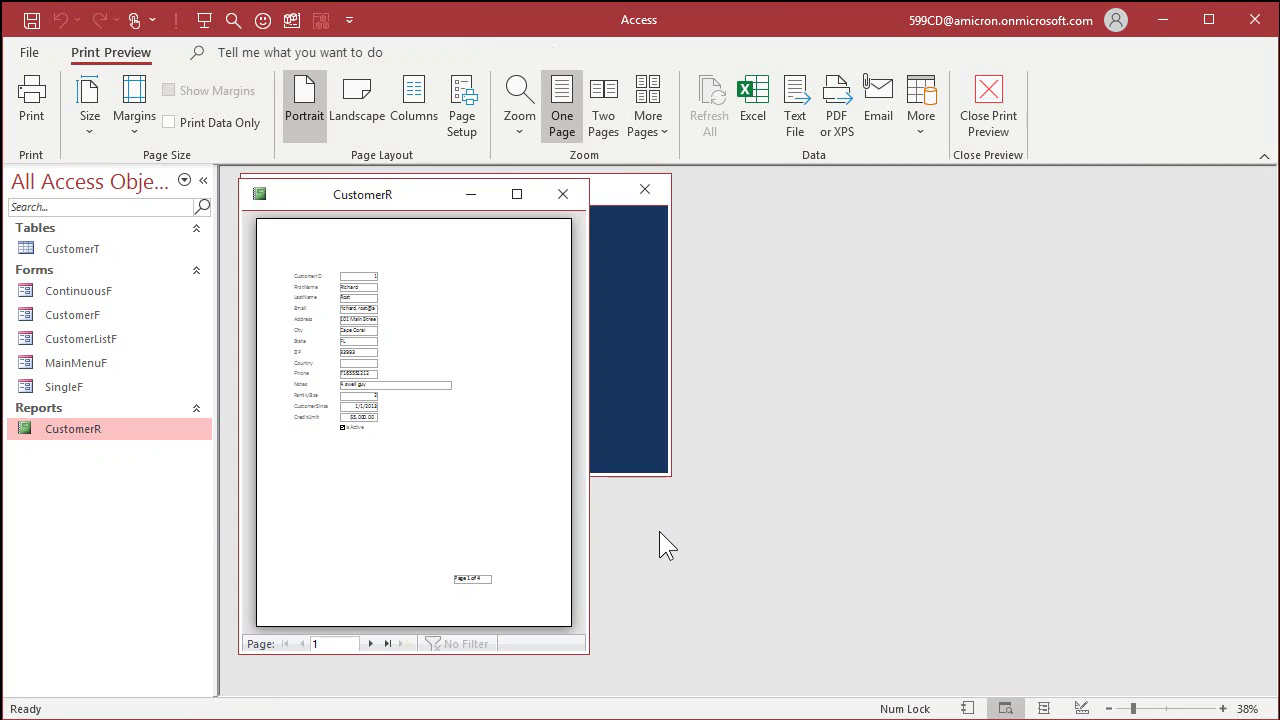
Step: Zoom in on the footer's page number, zoom back out, and page through the preview to page 4
{"action": "left_click", "coordinate": [488, 597]}
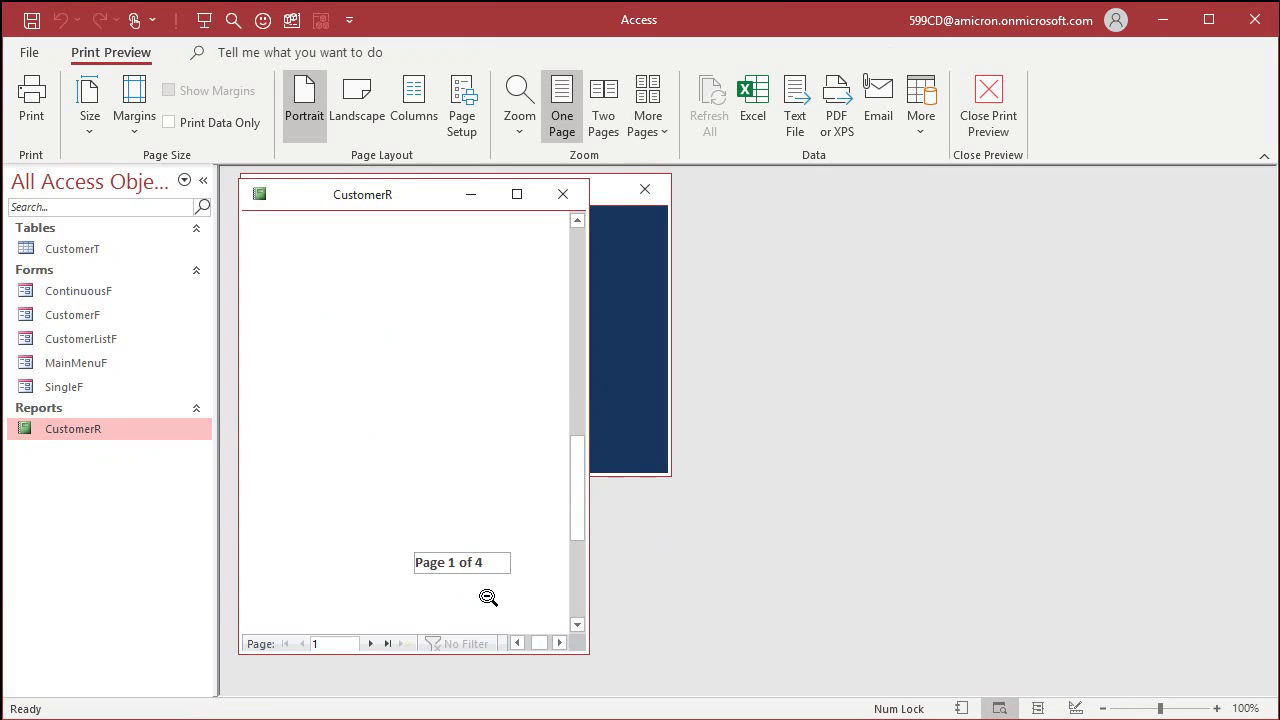
{"action": "left_click", "coordinate": [416, 522]}
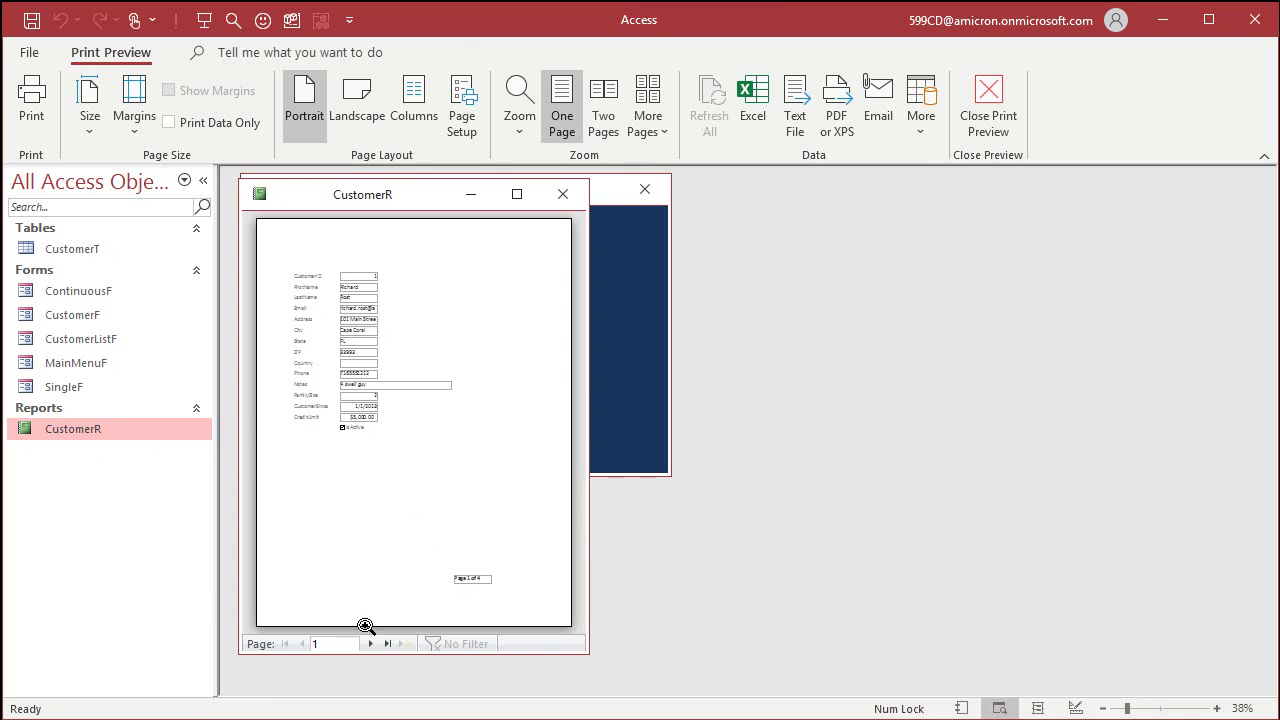
{"action": "left_click", "coordinate": [371, 643]}
{"action": "left_click", "coordinate": [370, 643]}
{"action": "left_click", "coordinate": [369, 643]}
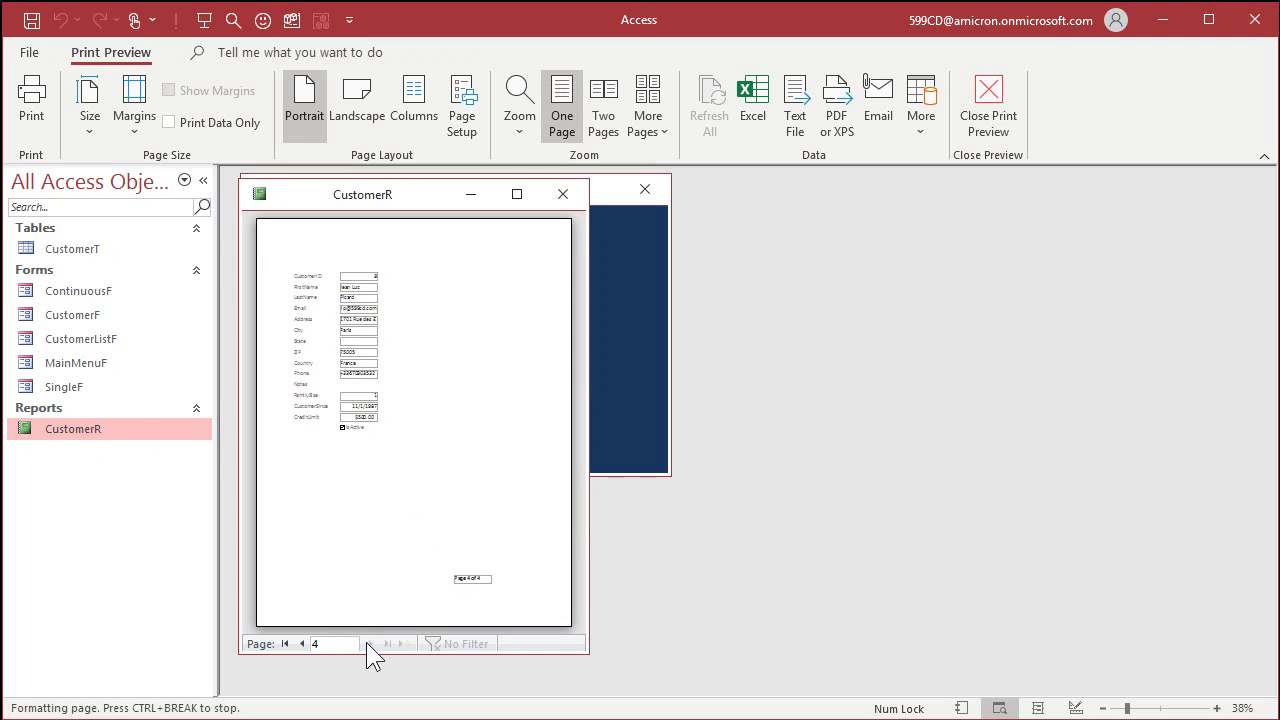
Step: Close the report preview and open the CustomerT table to check its customer records
{"action": "left_click", "coordinate": [562, 194]}
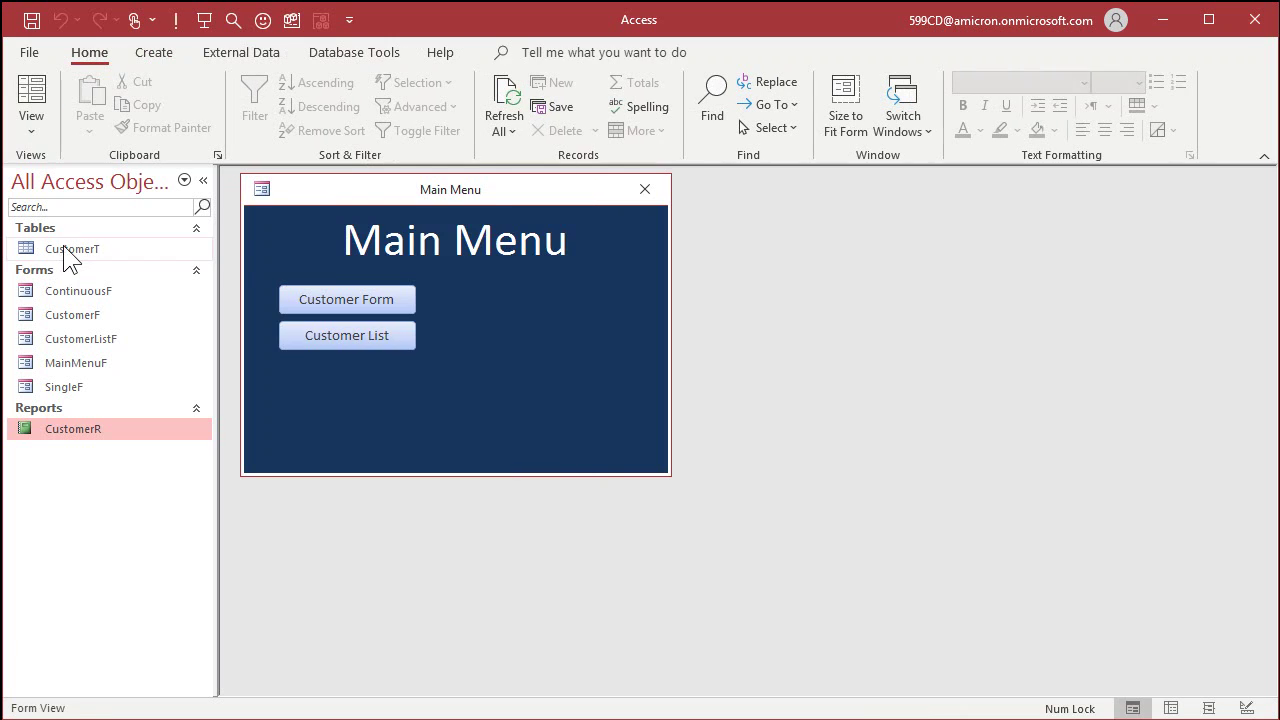
{"action": "double_click", "coordinate": [66, 248]}
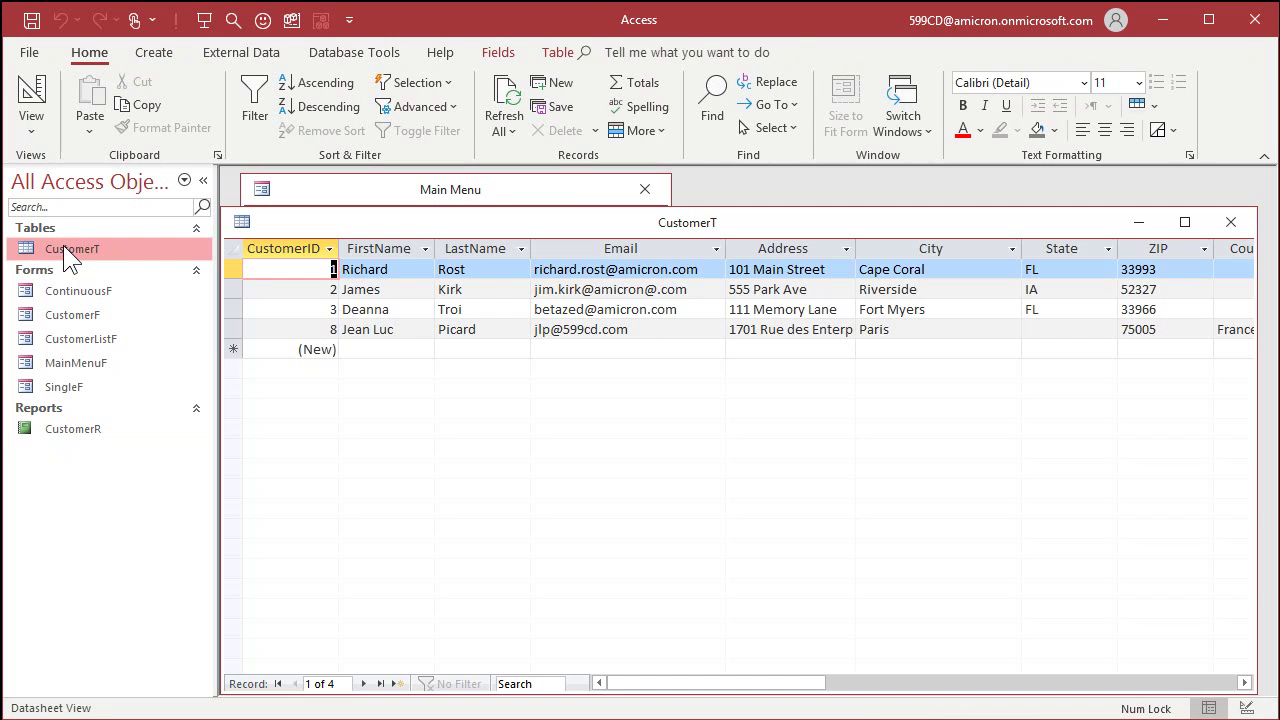
{"action": "left_click", "coordinate": [1230, 222]}
Step: Reopen the CustomerR report, switch it to Design view and show the properties of the whole report
{"action": "right_click", "coordinate": [88, 427]}
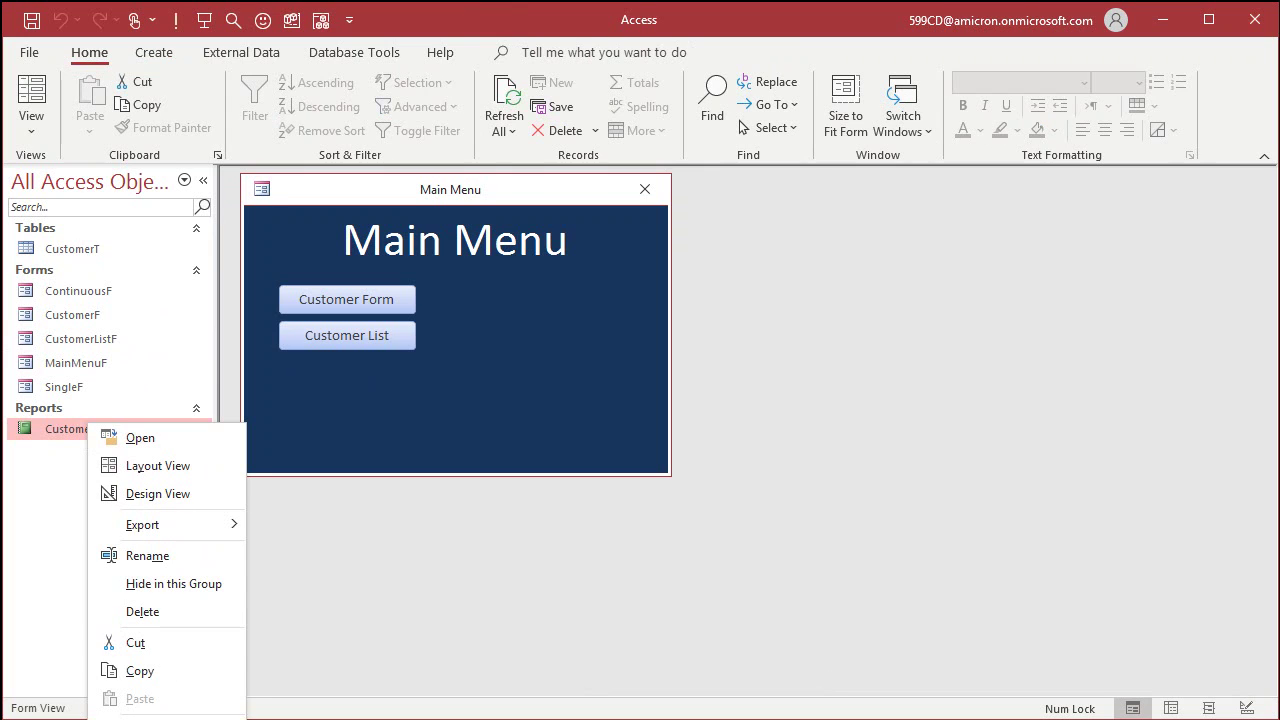
{"action": "left_click", "coordinate": [140, 438]}
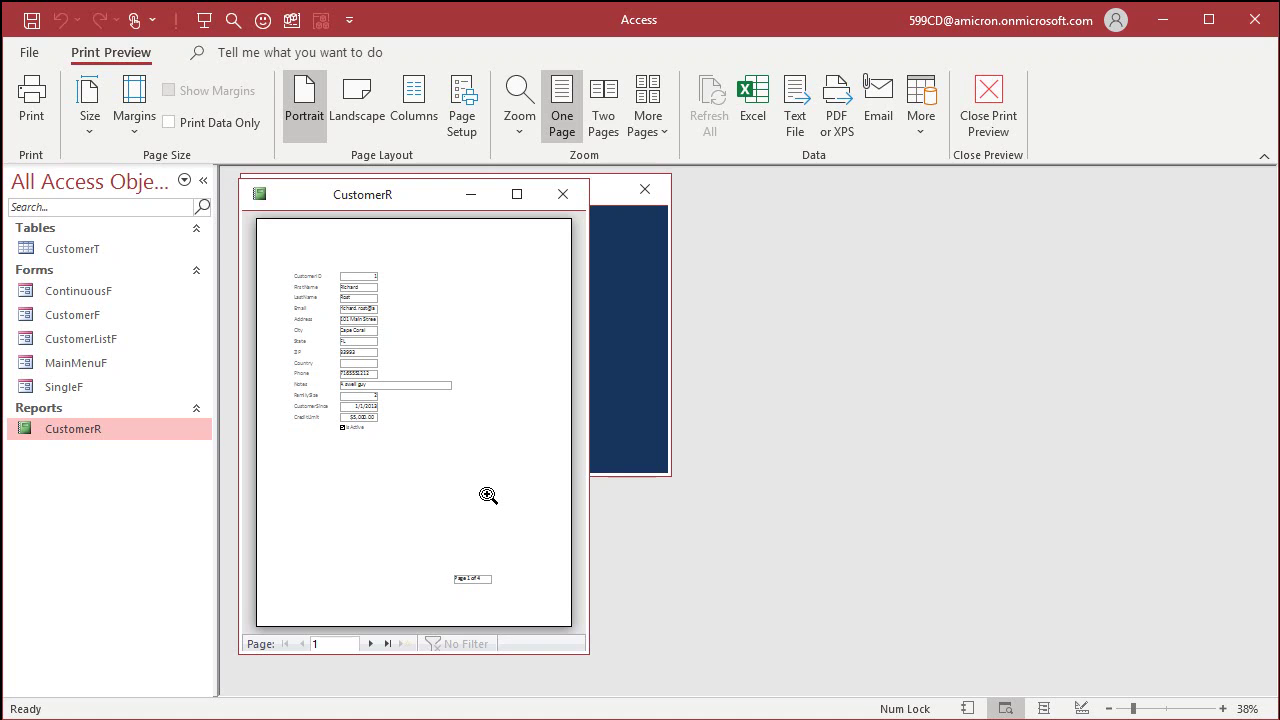
{"action": "right_click", "coordinate": [390, 197]}
{"action": "left_click", "coordinate": [447, 358]}
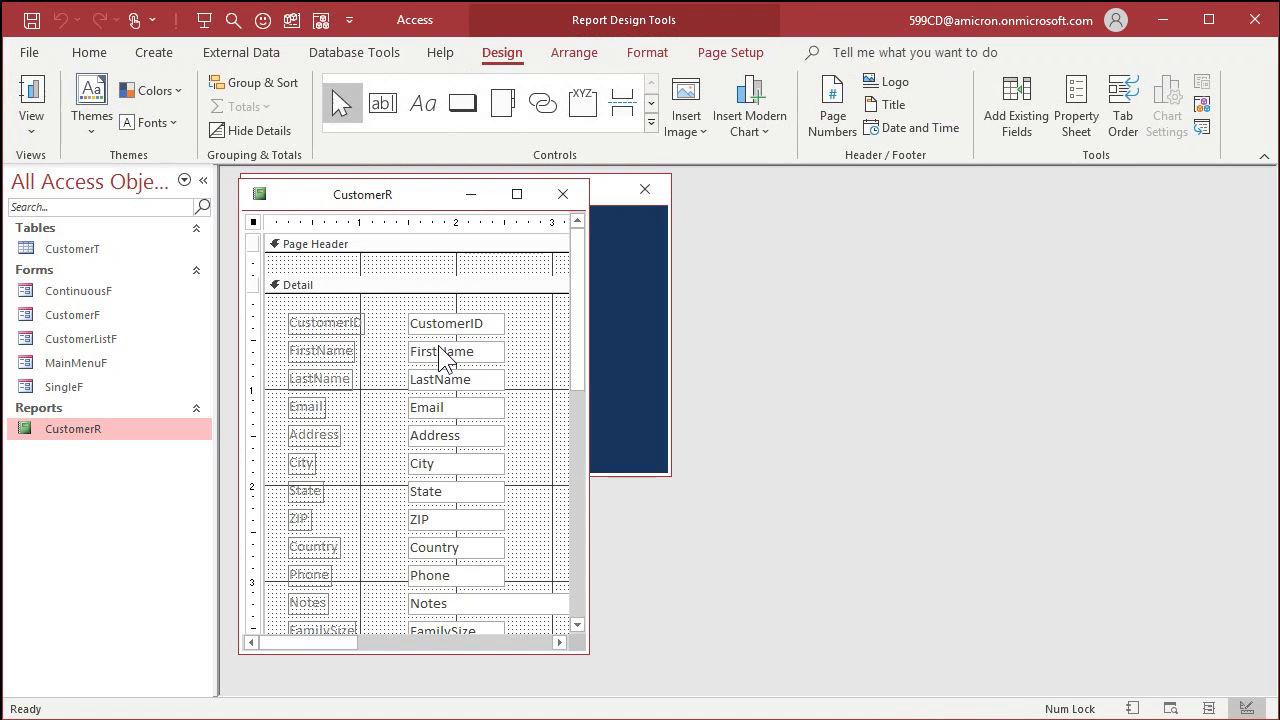
{"action": "double_click", "coordinate": [253, 223]}
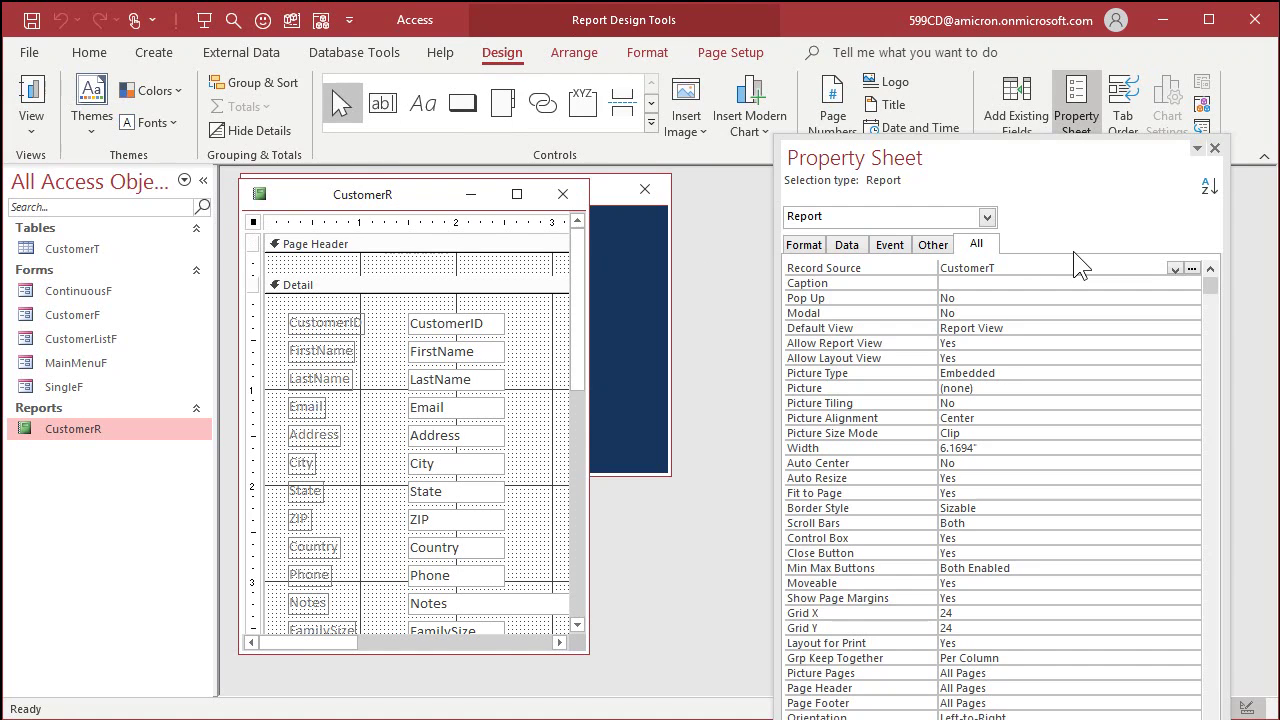
Step: Sort the report's properties alphabetically and set Page Footer to Not with Rpt Hdr
{"action": "left_click_drag", "start_coordinate": [1104, 158], "coordinate": [1090, 60]}
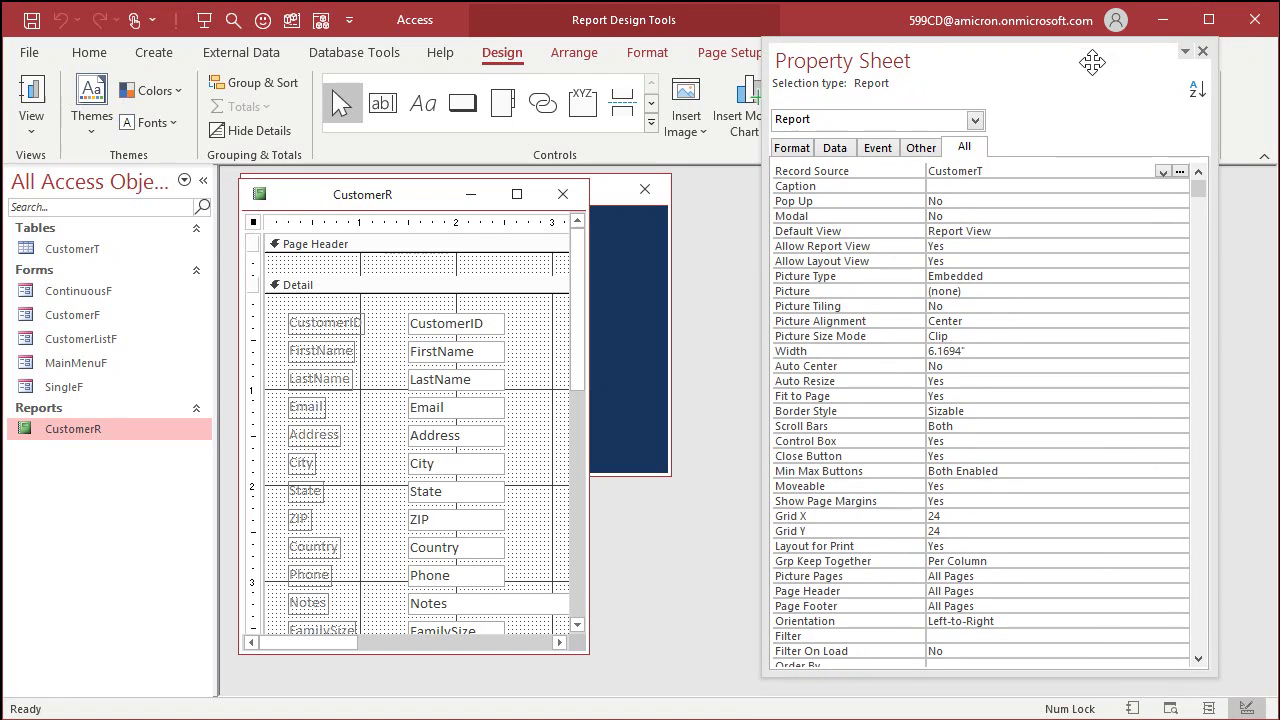
{"action": "left_click", "coordinate": [1197, 90]}
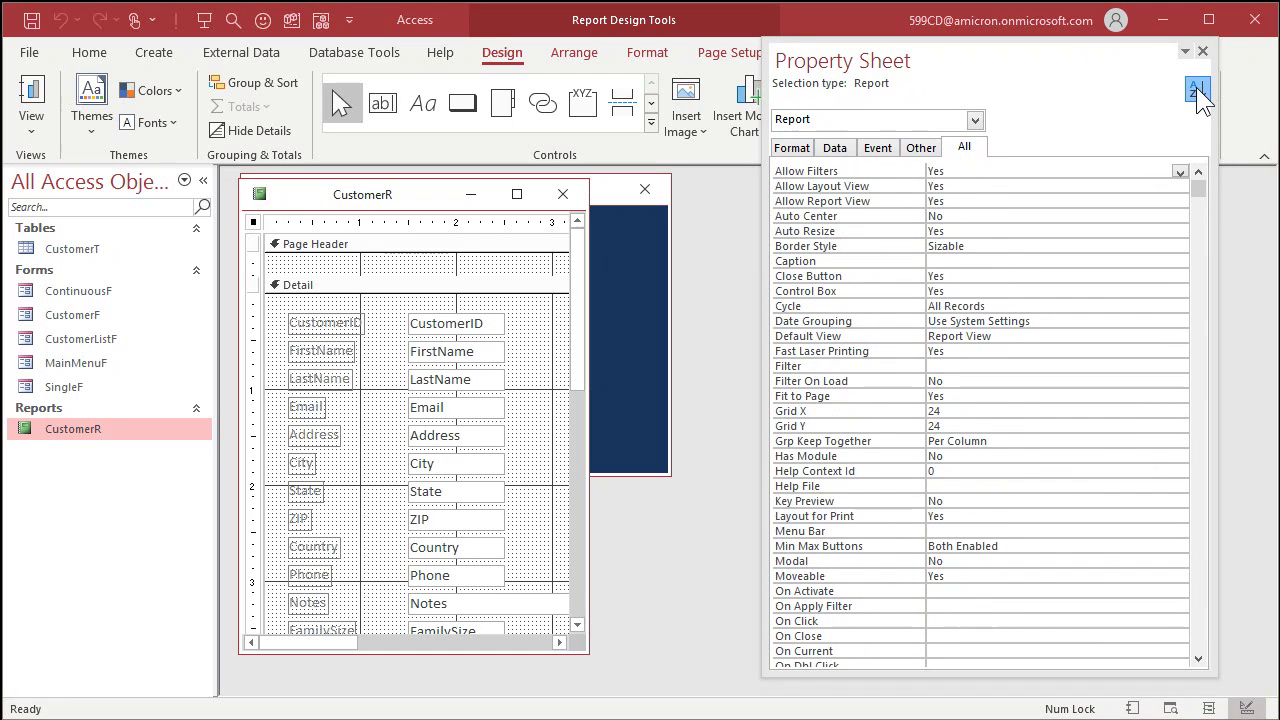
{"action": "left_click", "coordinate": [1198, 538]}
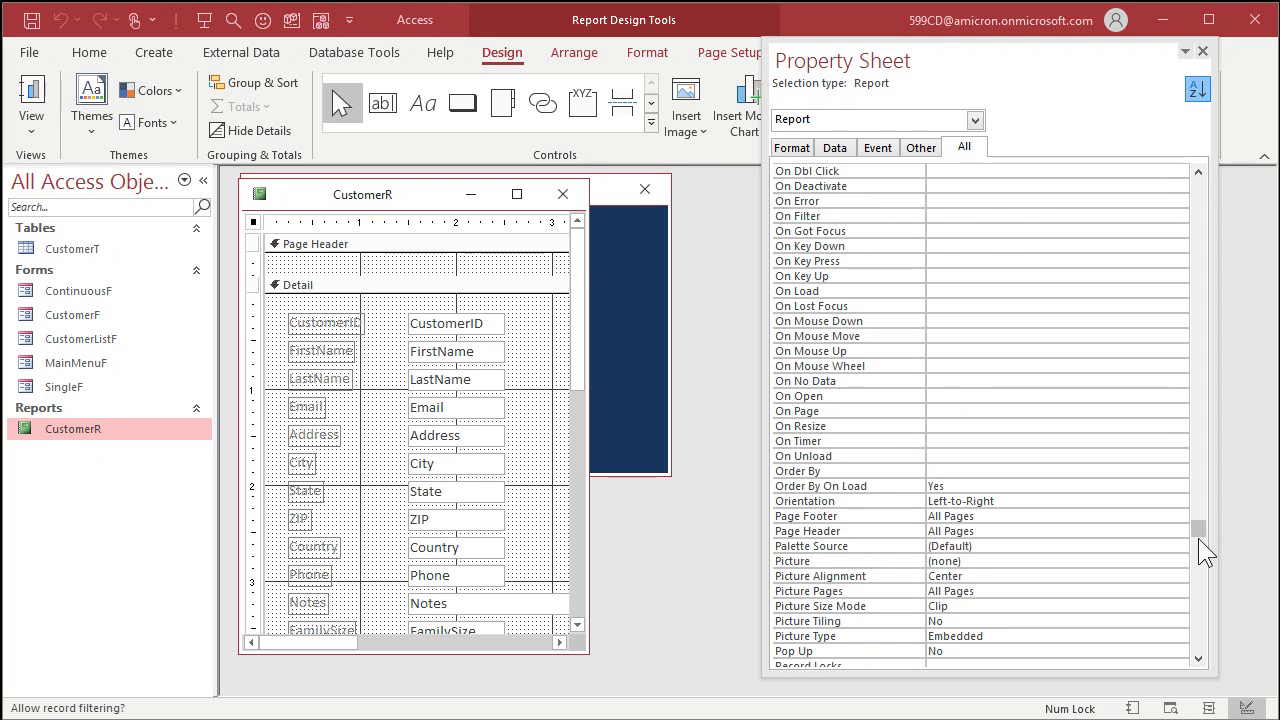
{"action": "scroll", "coordinate": [1065, 469], "scroll_direction": "down", "scroll_amount": 4}
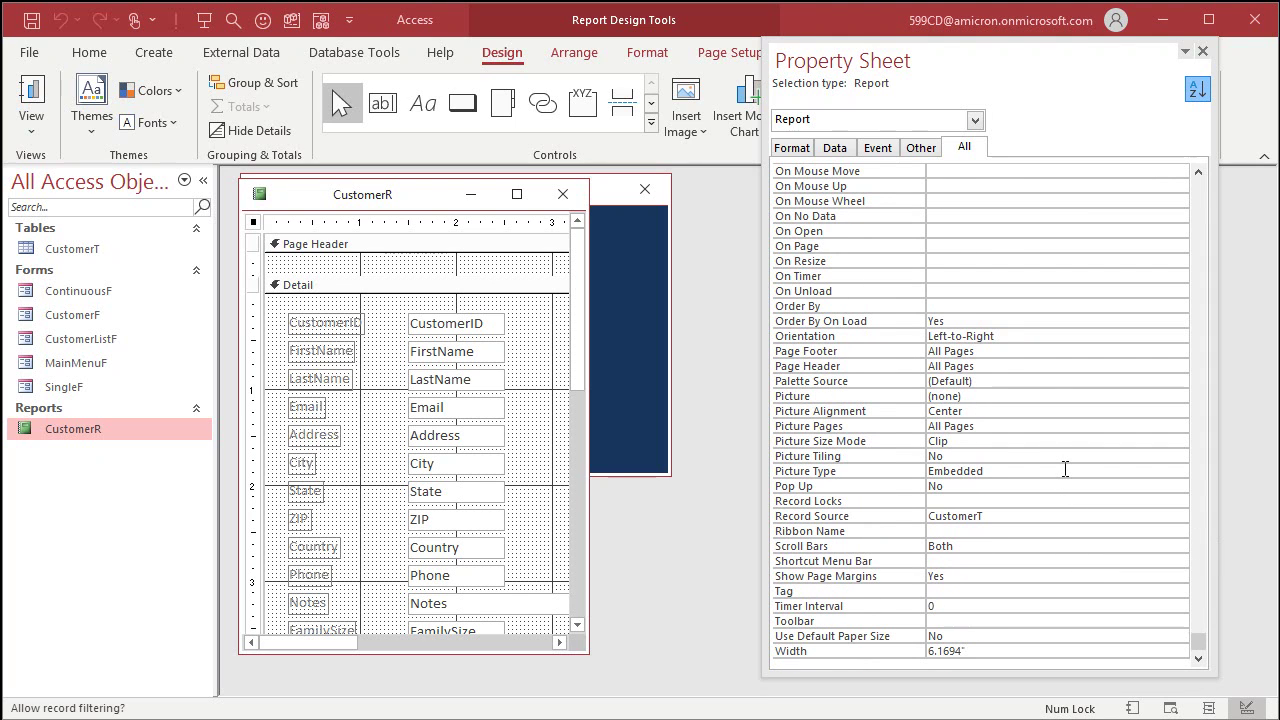
{"action": "left_click", "coordinate": [1026, 351]}
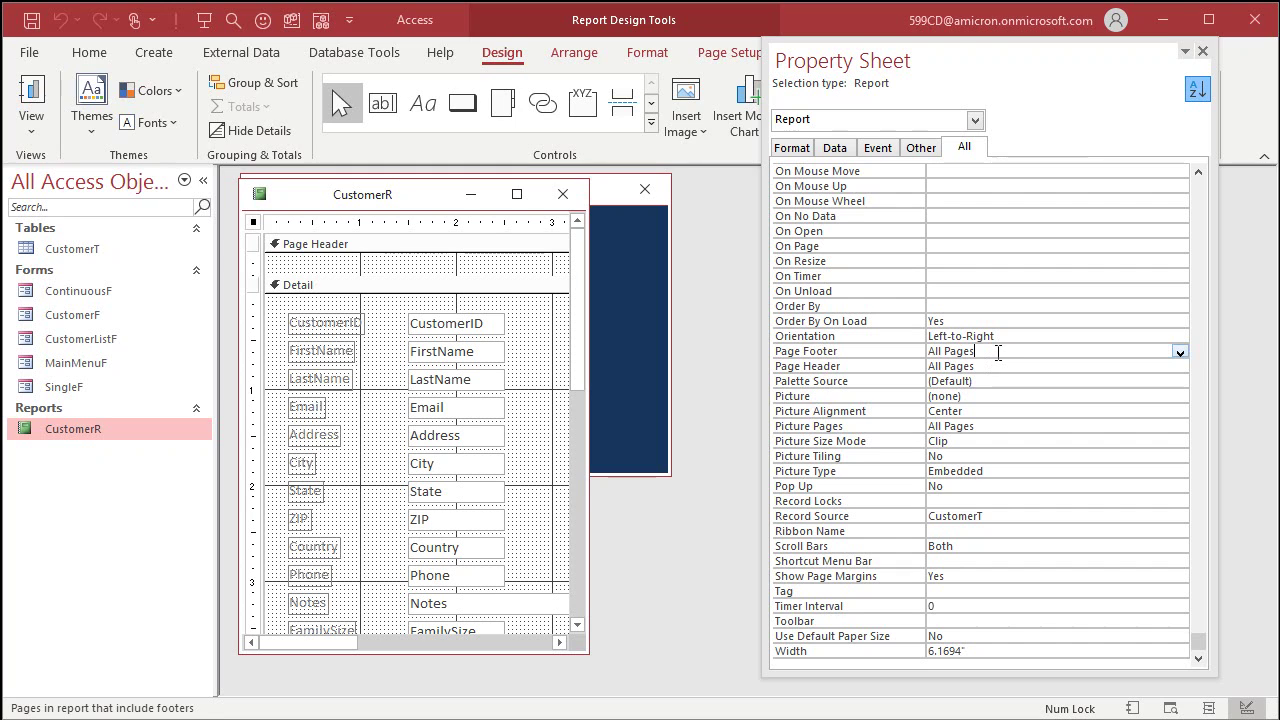
{"action": "left_click", "coordinate": [1179, 353]}
{"action": "left_click", "coordinate": [1033, 379]}
Step: Save and close the CustomerR report, and reopen it in preview to check the footer on the first page
{"action": "left_click", "coordinate": [380, 201]}
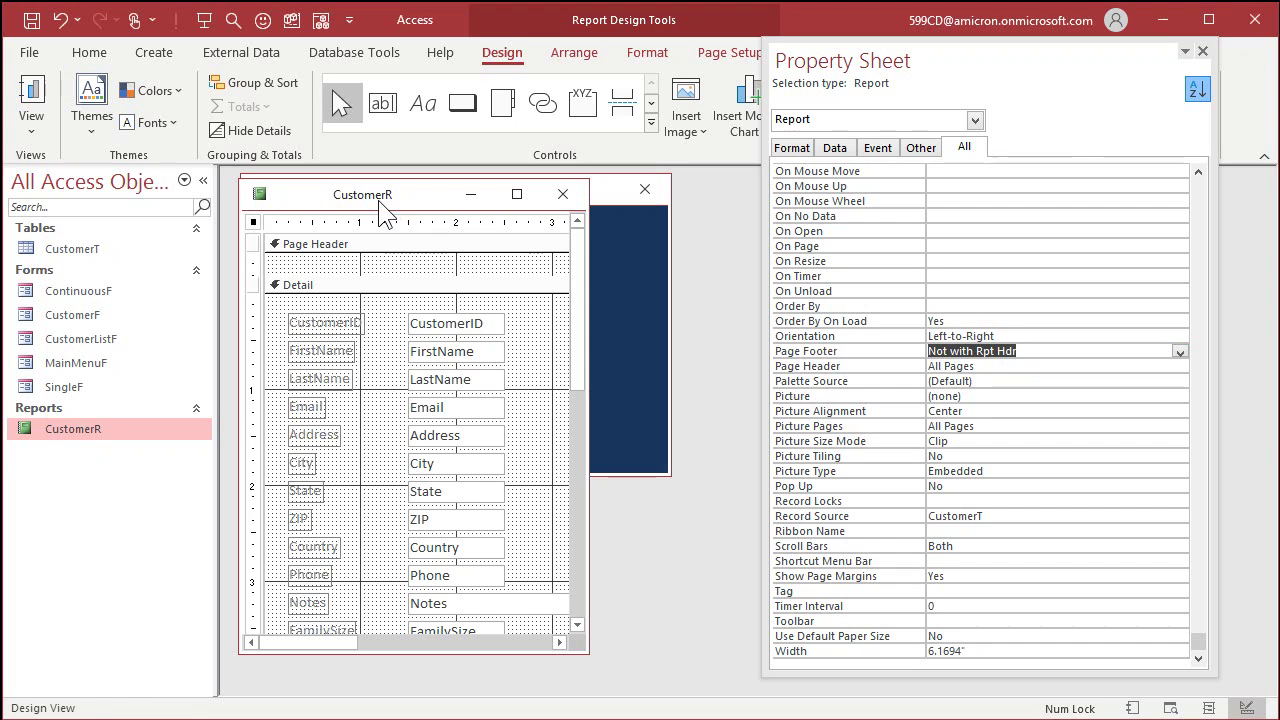
{"action": "left_click", "coordinate": [563, 194]}
{"action": "right_click", "coordinate": [112, 429]}
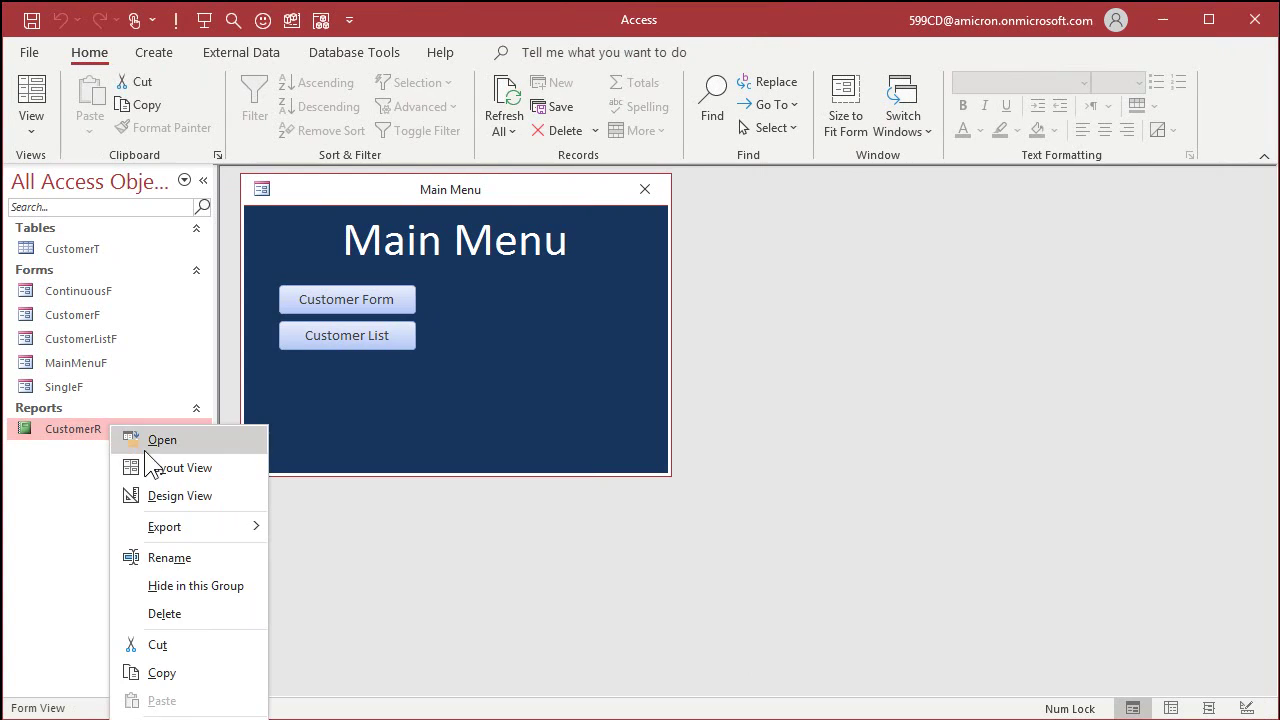
{"action": "key", "text": "o"}
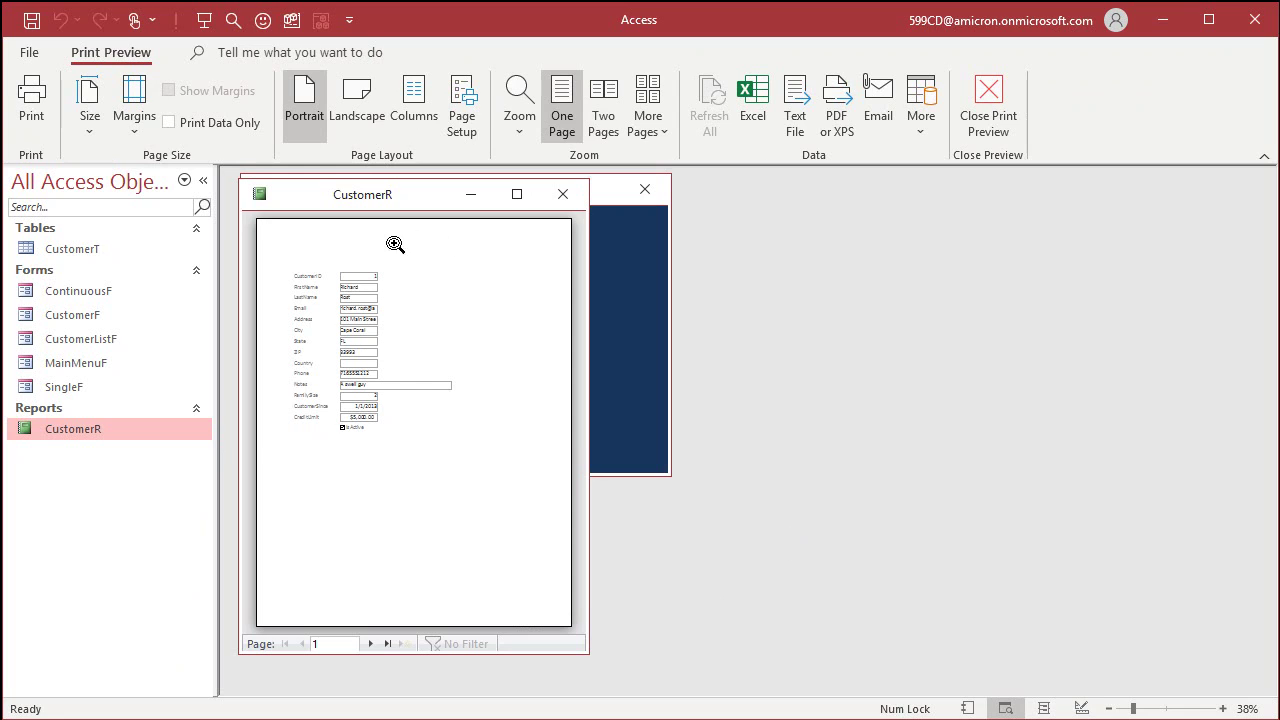
Step: Switch the CustomerR report to Design view and add the Report Header and Report Footer sections
{"action": "right_click", "coordinate": [380, 200]}
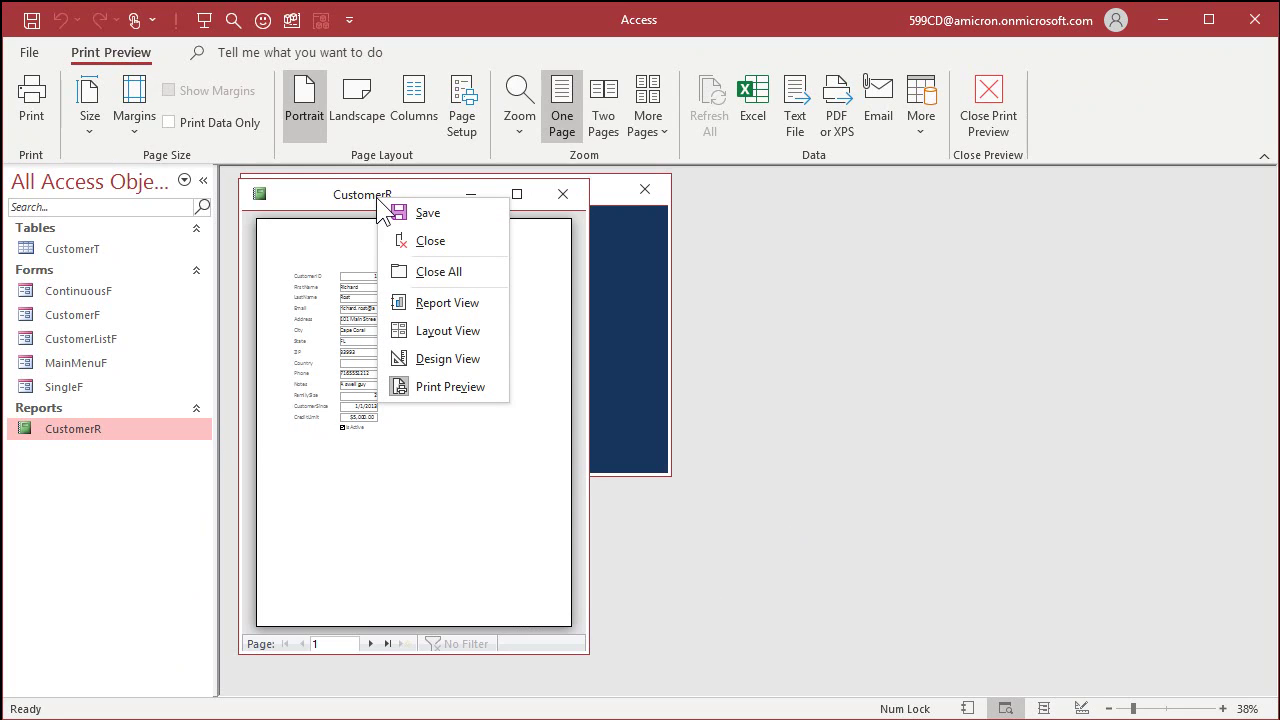
{"action": "left_click", "coordinate": [445, 358]}
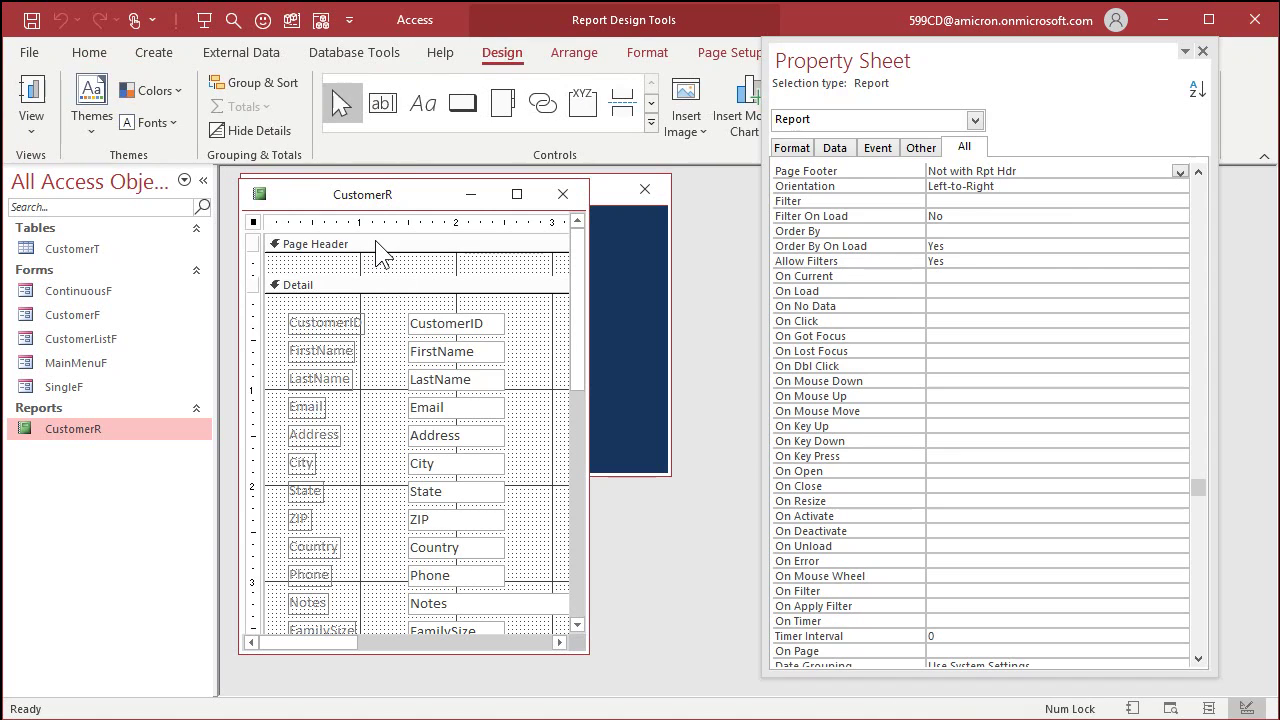
{"action": "right_click", "coordinate": [376, 243]}
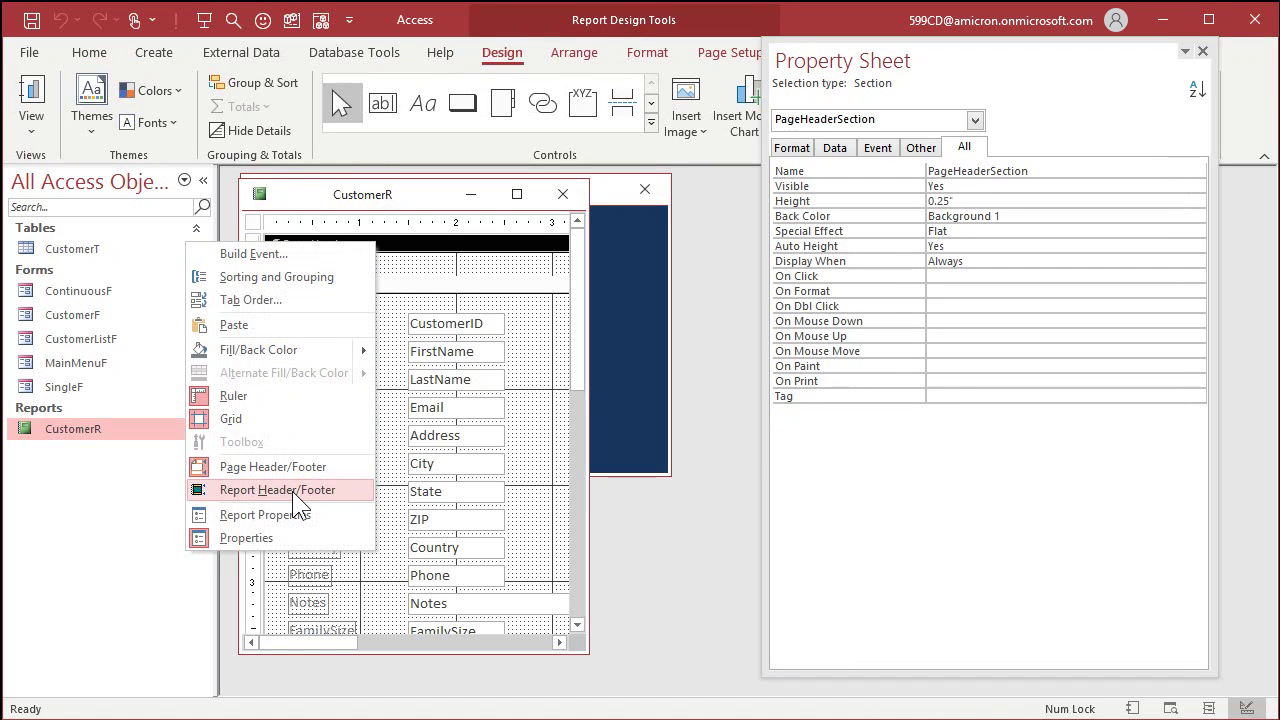
{"action": "left_click", "coordinate": [292, 491]}
Step: Set the Report Header section's back color to white (#FFFFFF) and close the section's properties
{"action": "left_click", "coordinate": [416, 244]}
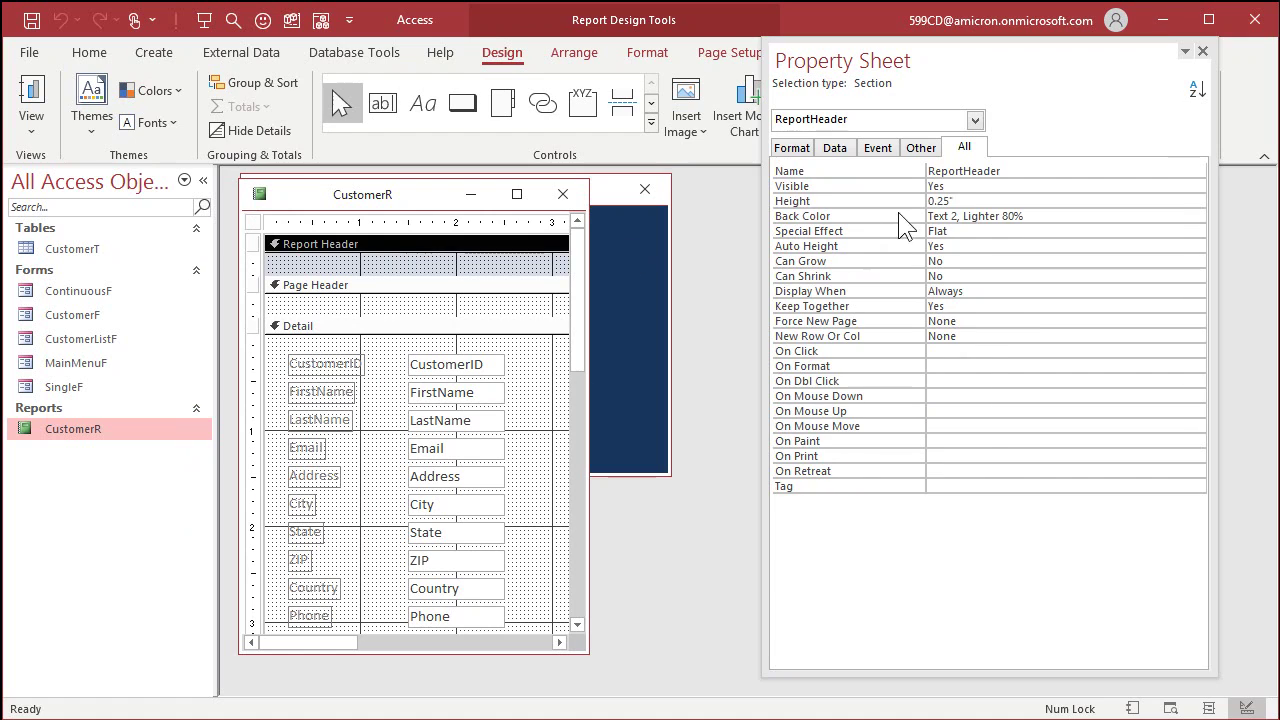
{"action": "mouse_move", "coordinate": [1050, 216]}
{"action": "left_mouse_down"}
{"action": "mouse_move", "coordinate": [942, 213]}
{"action": "mouse_move", "coordinate": [1064, 219]}
{"action": "left_mouse_up"}
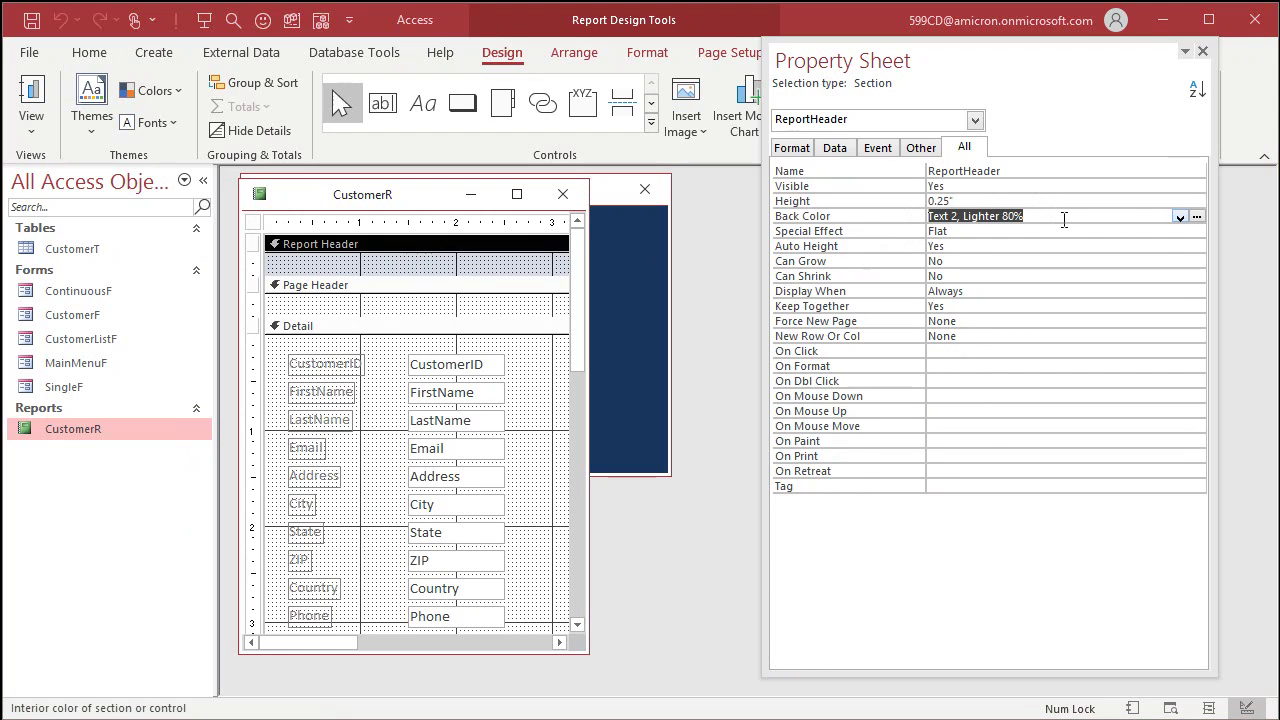
{"action": "left_click", "coordinate": [1198, 217]}
{"action": "left_click", "coordinate": [946, 437]}
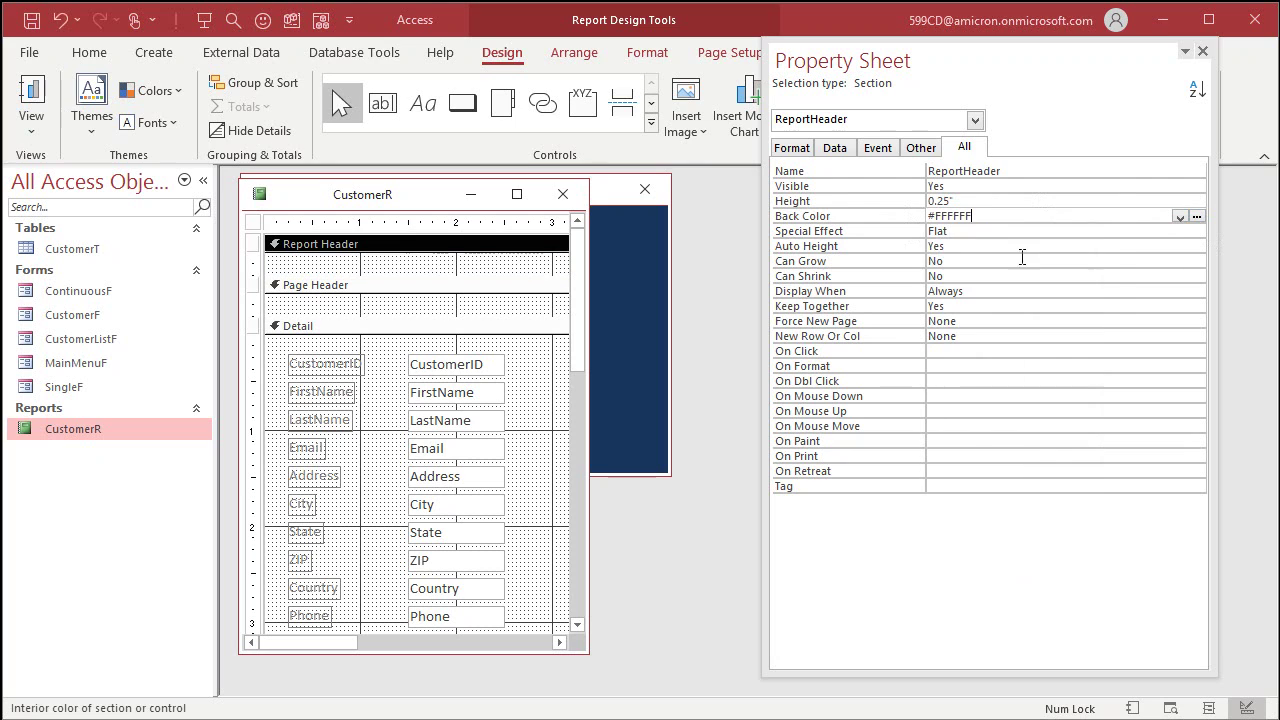
{"action": "left_click", "coordinate": [1201, 51]}
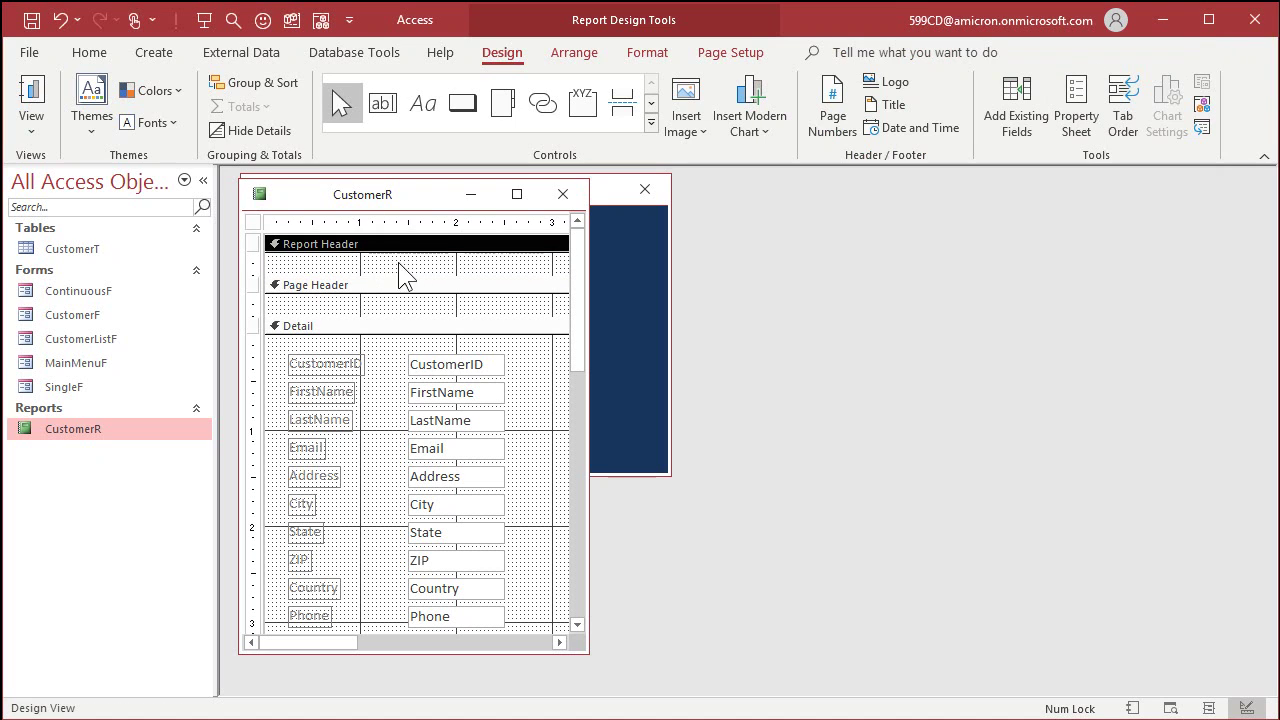
Step: Collapse the Report Header, Page Header and Report Footer sections to zero height
{"action": "left_click_drag", "start_coordinate": [415, 274], "coordinate": [420, 251]}
{"action": "left_click_drag", "start_coordinate": [369, 294], "coordinate": [389, 250]}
{"action": "left_click_drag", "start_coordinate": [582, 298], "coordinate": [578, 553]}
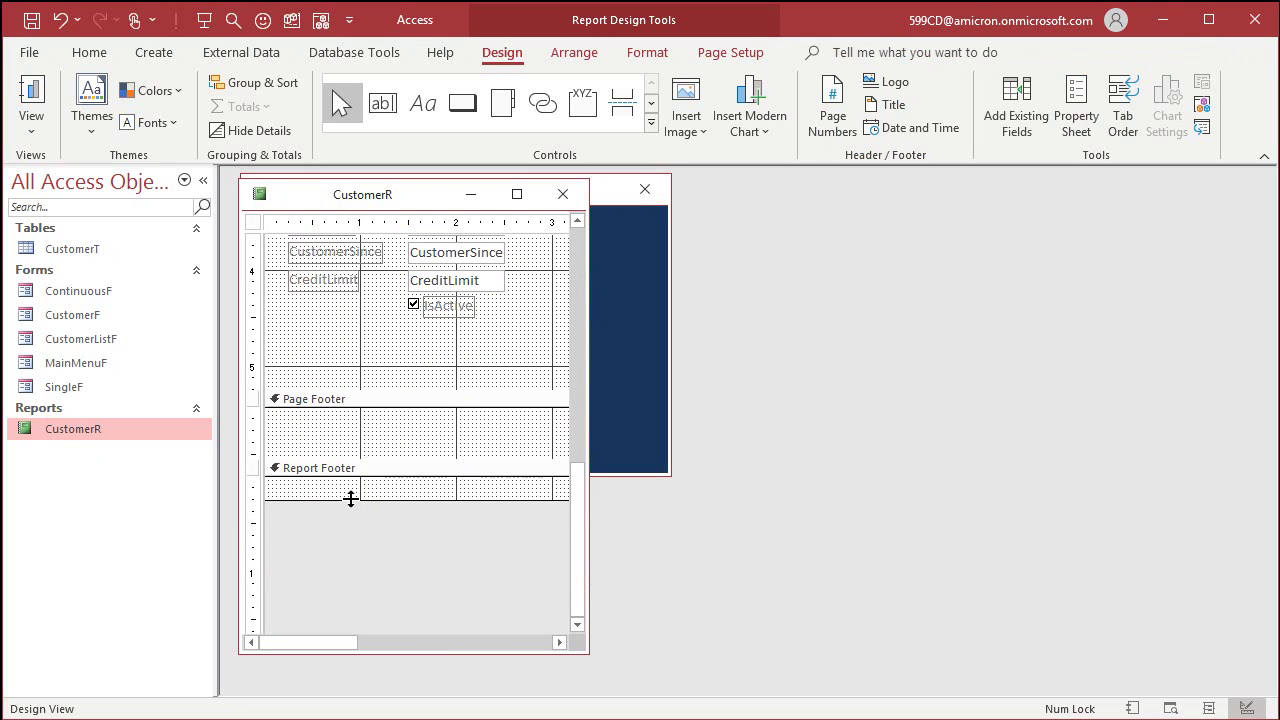
{"action": "left_click_drag", "start_coordinate": [350, 498], "coordinate": [420, 451]}
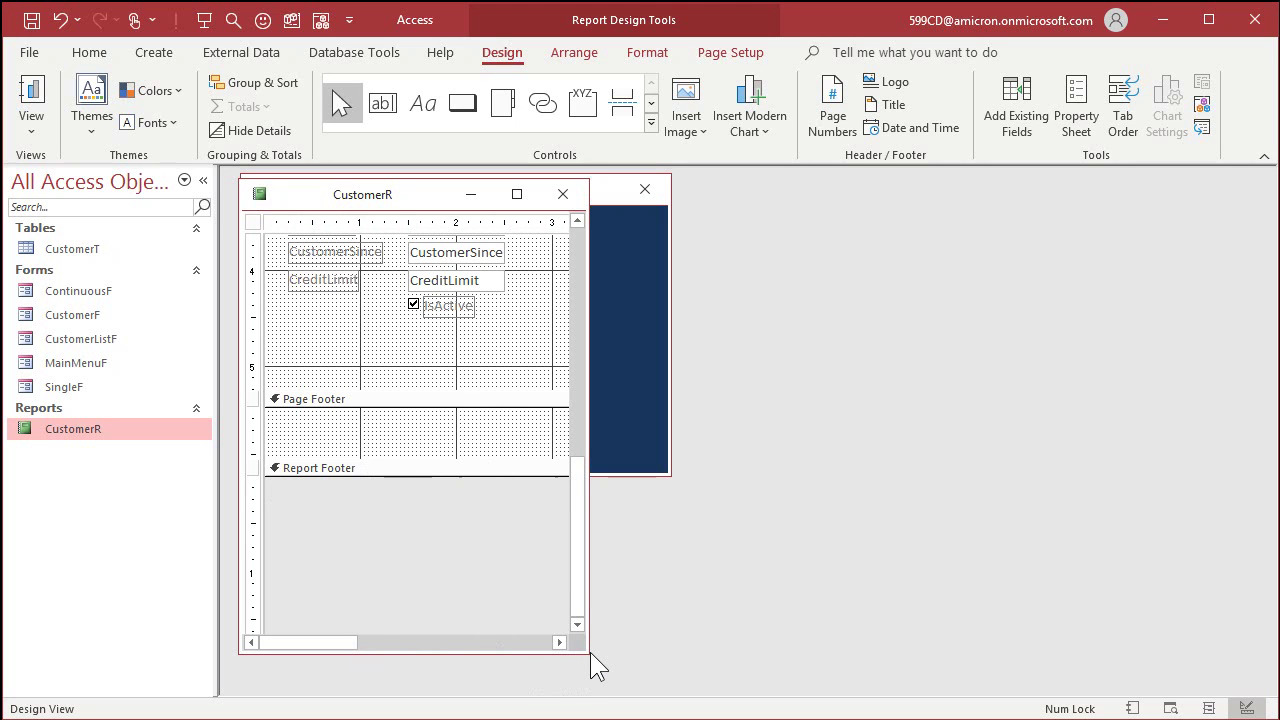
Step: Widen the report design window to reveal the page number box, and close CustomerR with its changes saved
{"action": "left_click_drag", "start_coordinate": [590, 652], "coordinate": [846, 666]}
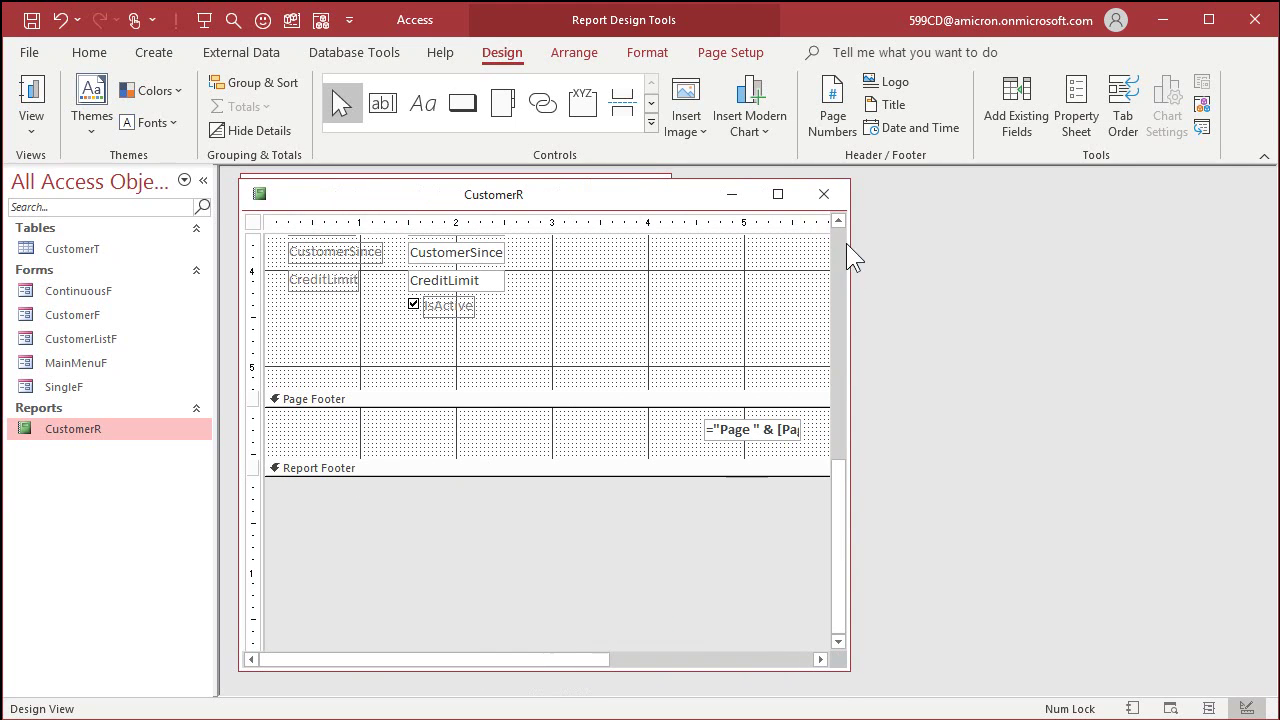
{"action": "left_click", "coordinate": [823, 194]}
{"action": "left_click", "coordinate": [660, 420]}
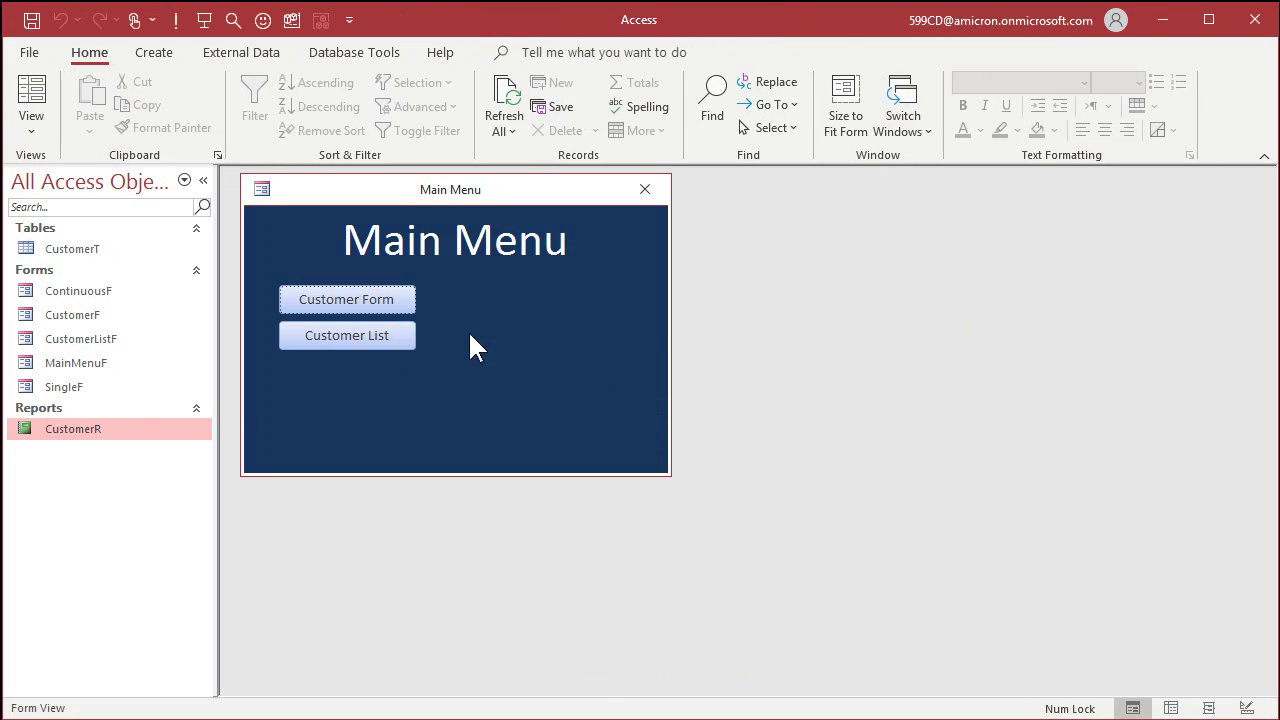
Step: Open the CustomerR report in preview and page through to page 4 to check the footer on each page
{"action": "right_click", "coordinate": [100, 433]}
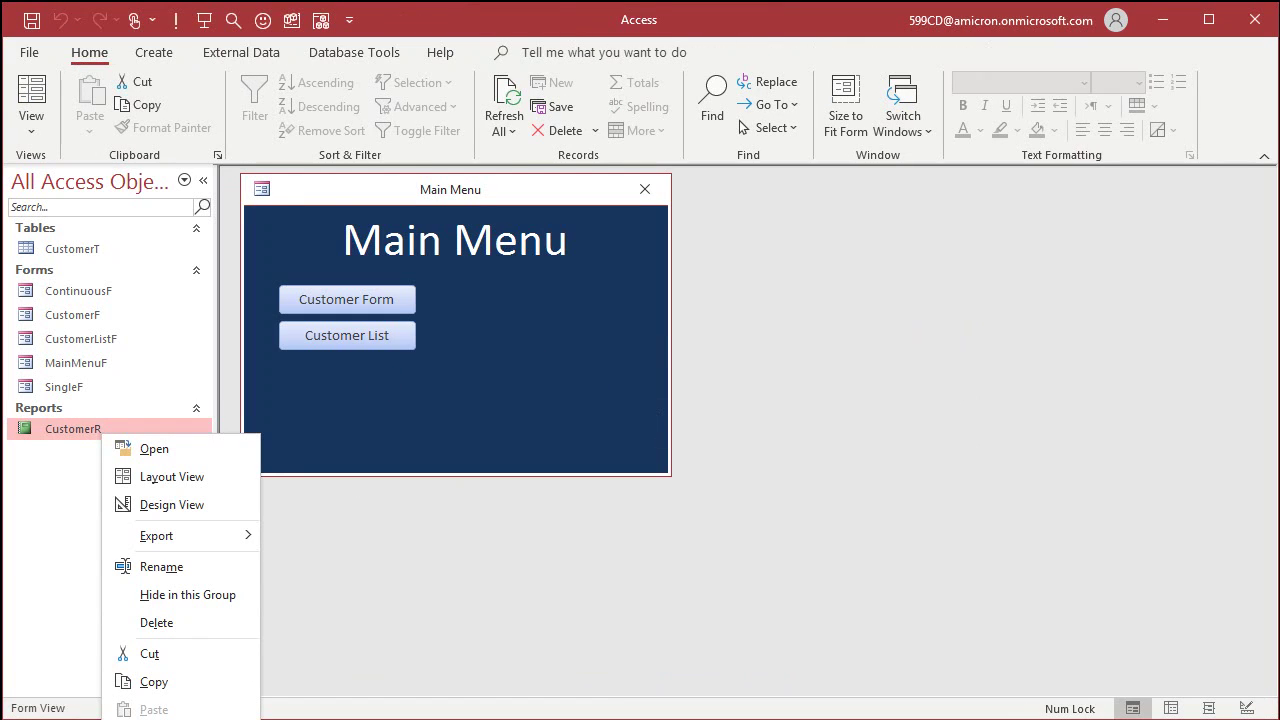
{"action": "left_click", "coordinate": [154, 449]}
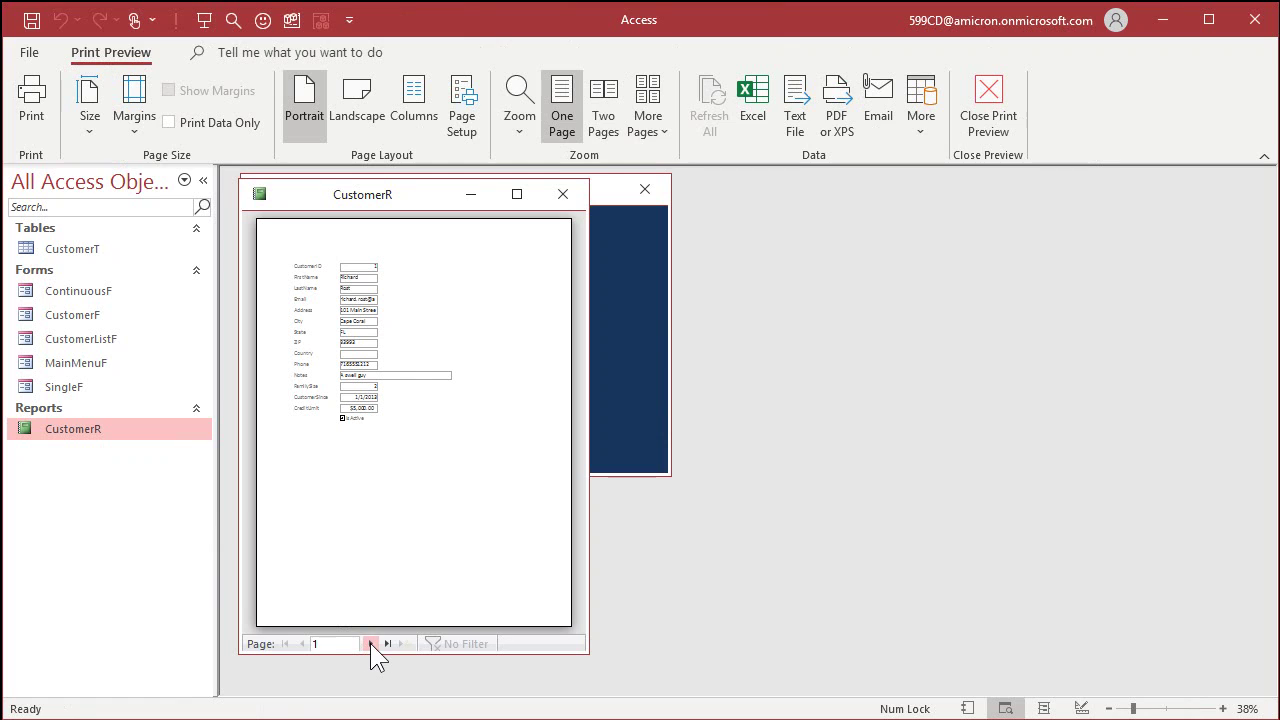
{"action": "left_click", "coordinate": [370, 643]}
{"action": "left_click", "coordinate": [370, 643]}
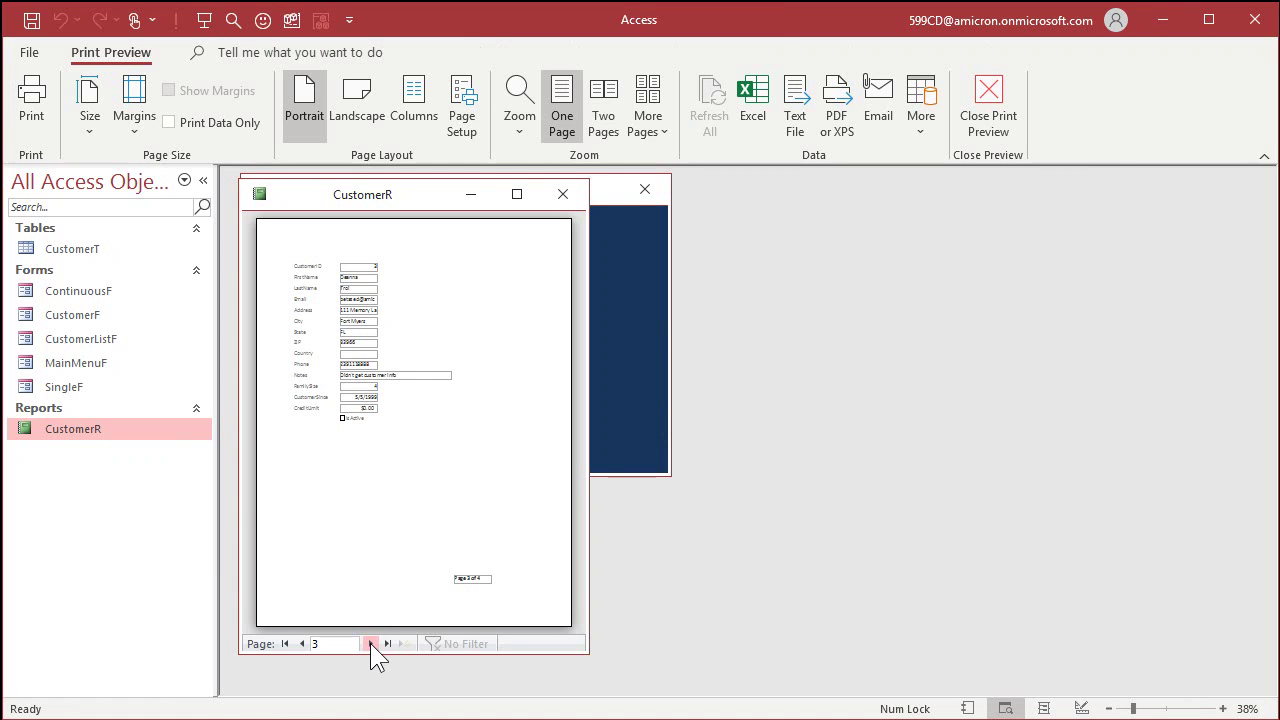
{"action": "left_click", "coordinate": [370, 643]}
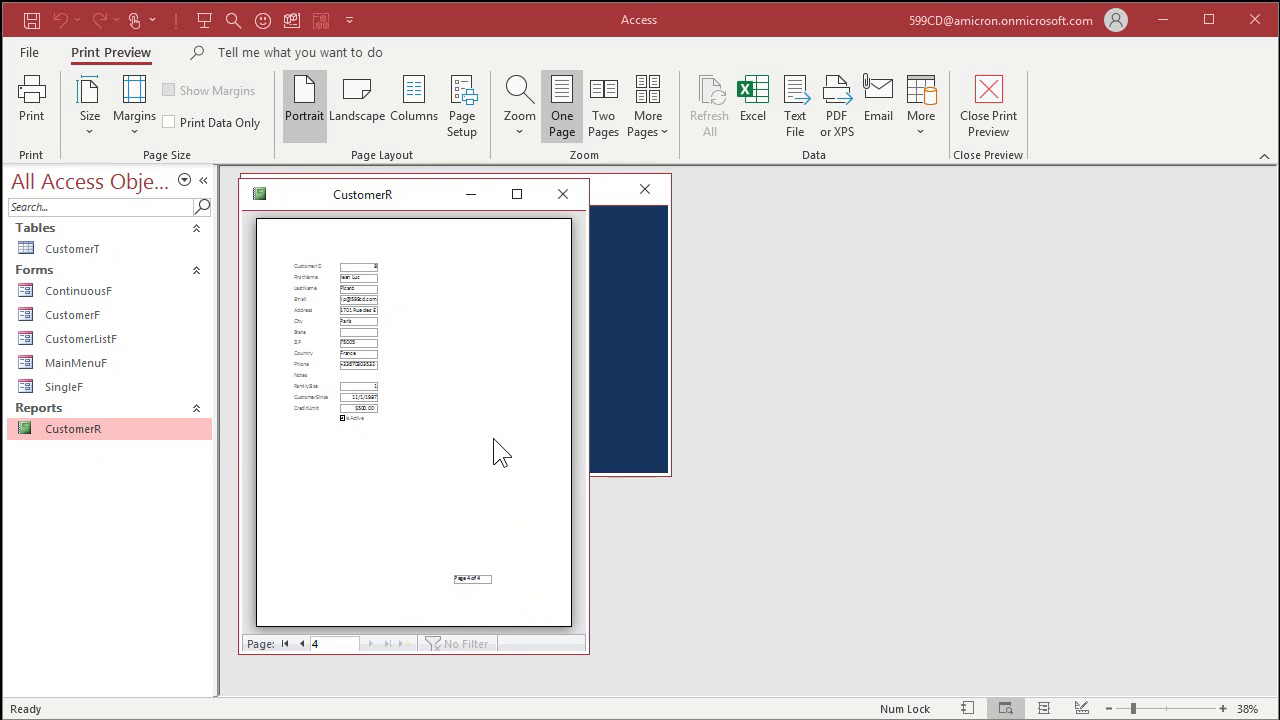
Step: Return the CustomerR report to Design view and show the whole report's properties in alphabetical order
{"action": "right_click", "coordinate": [362, 197]}
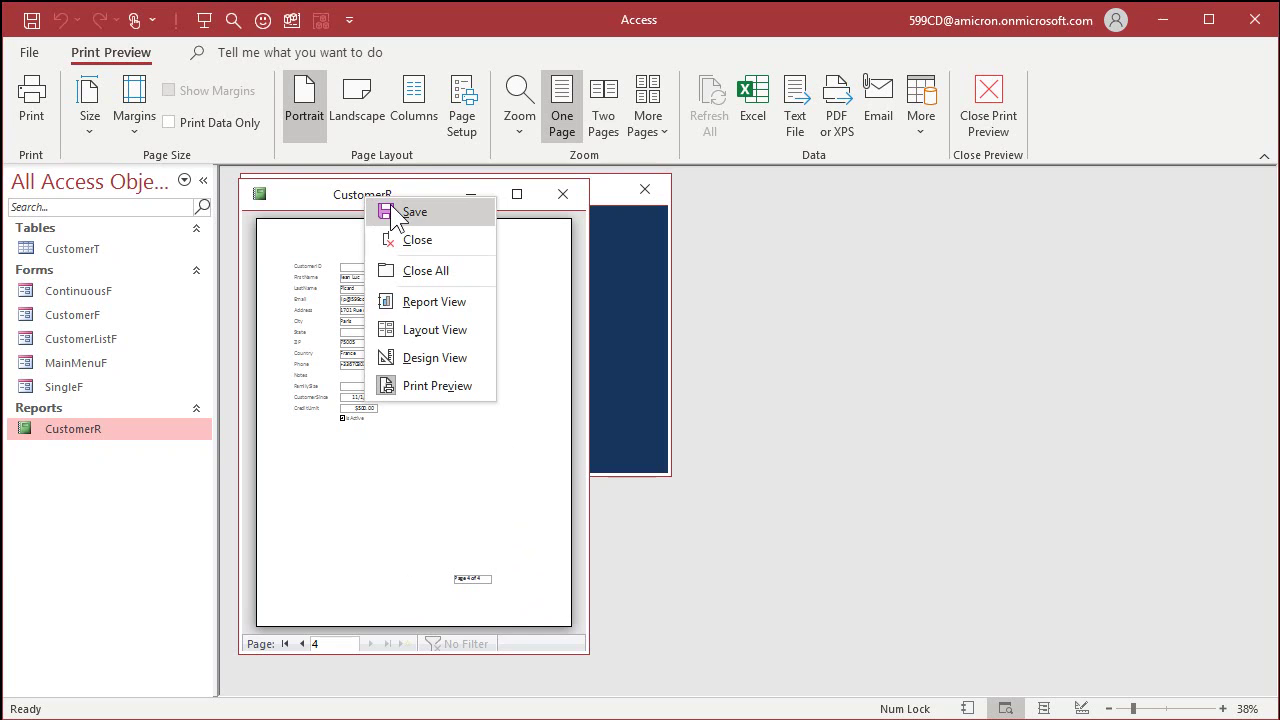
{"action": "left_click", "coordinate": [421, 357]}
{"action": "left_click_drag", "start_coordinate": [587, 652], "coordinate": [860, 680]}
{"action": "double_click", "coordinate": [253, 222]}
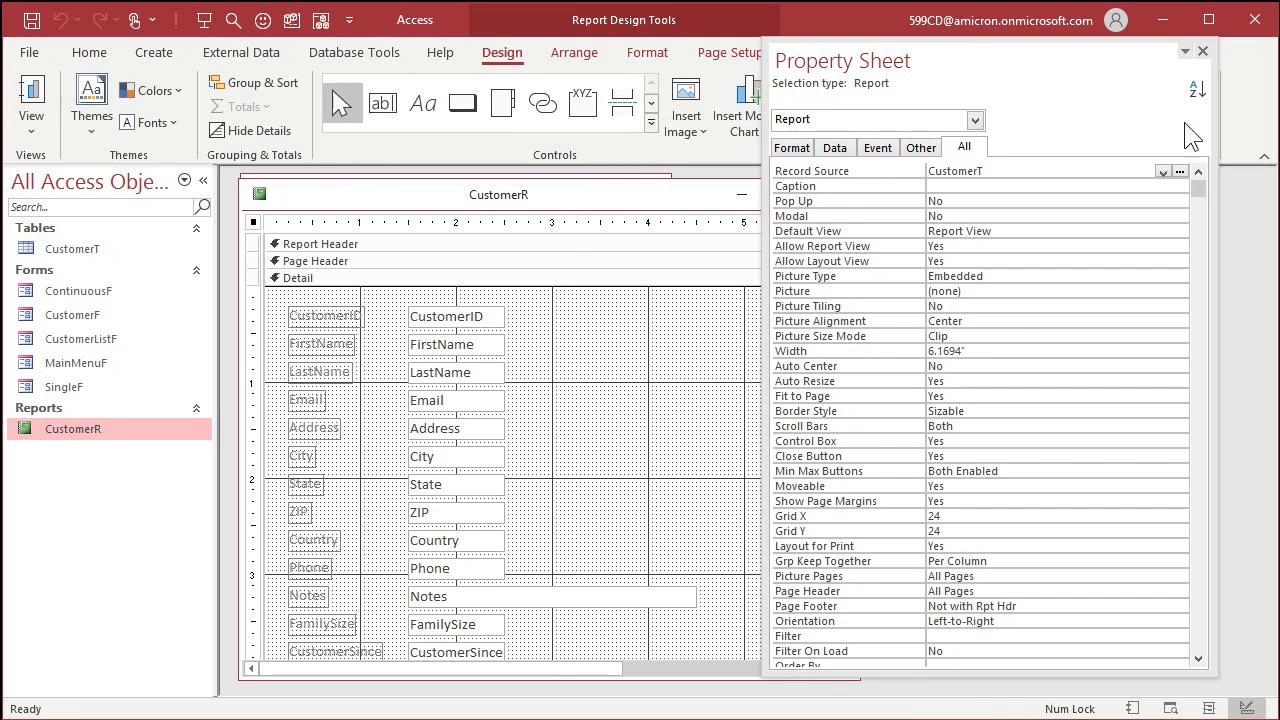
{"action": "left_click", "coordinate": [1196, 90]}
{"action": "left_click_drag", "start_coordinate": [1198, 202], "coordinate": [1188, 628]}
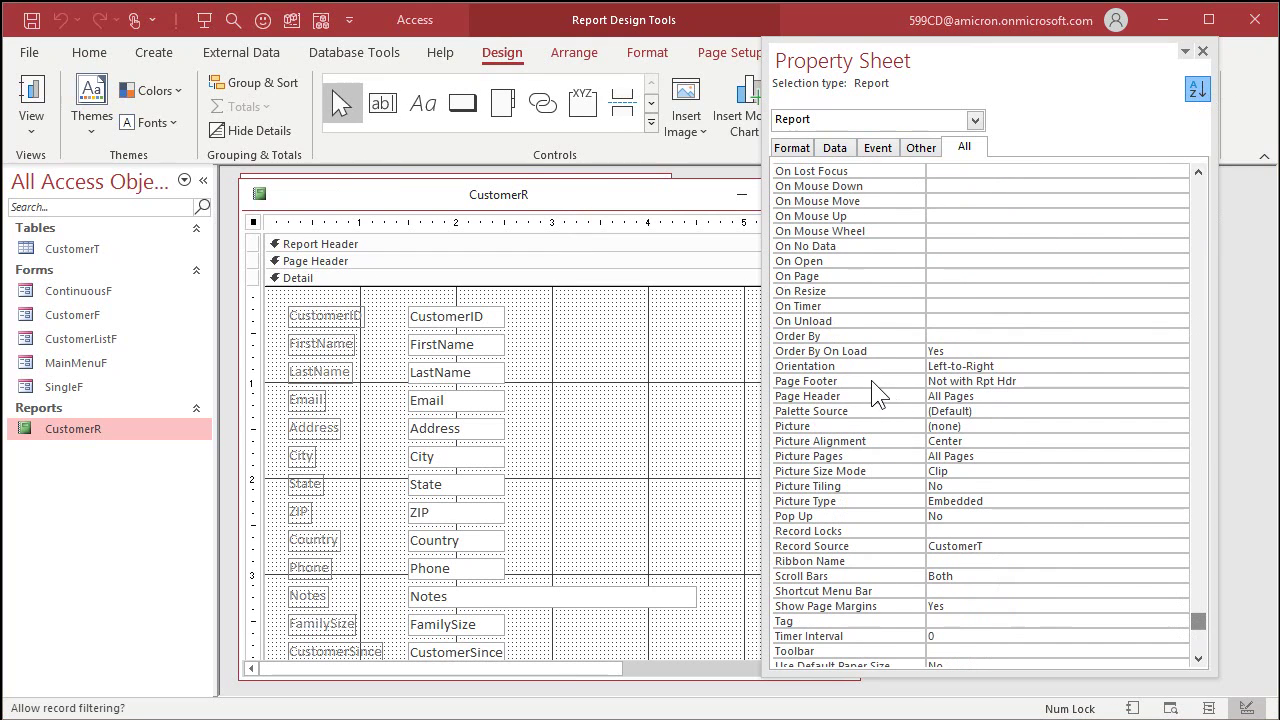
Step: Set the report's Page Footer property to Not with Rpt Hdr/Ftr and close the report's properties
{"action": "left_click", "coordinate": [1041, 380]}
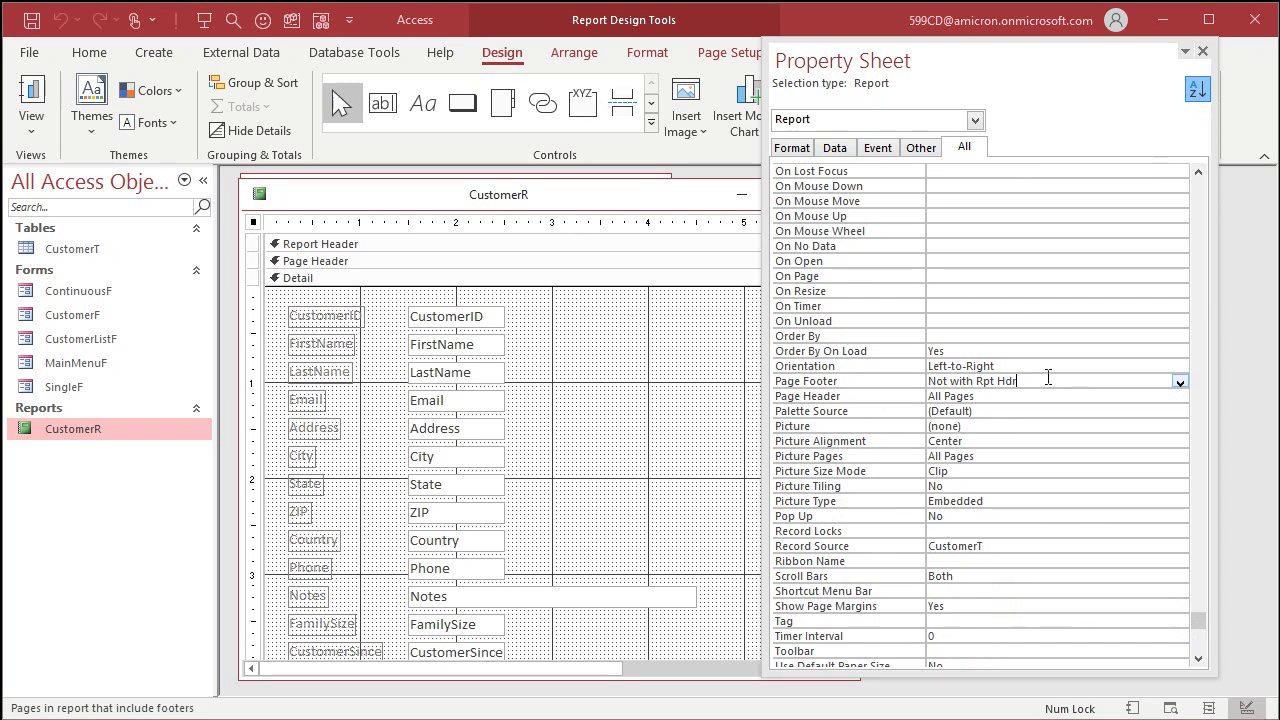
{"action": "left_click", "coordinate": [1181, 383]}
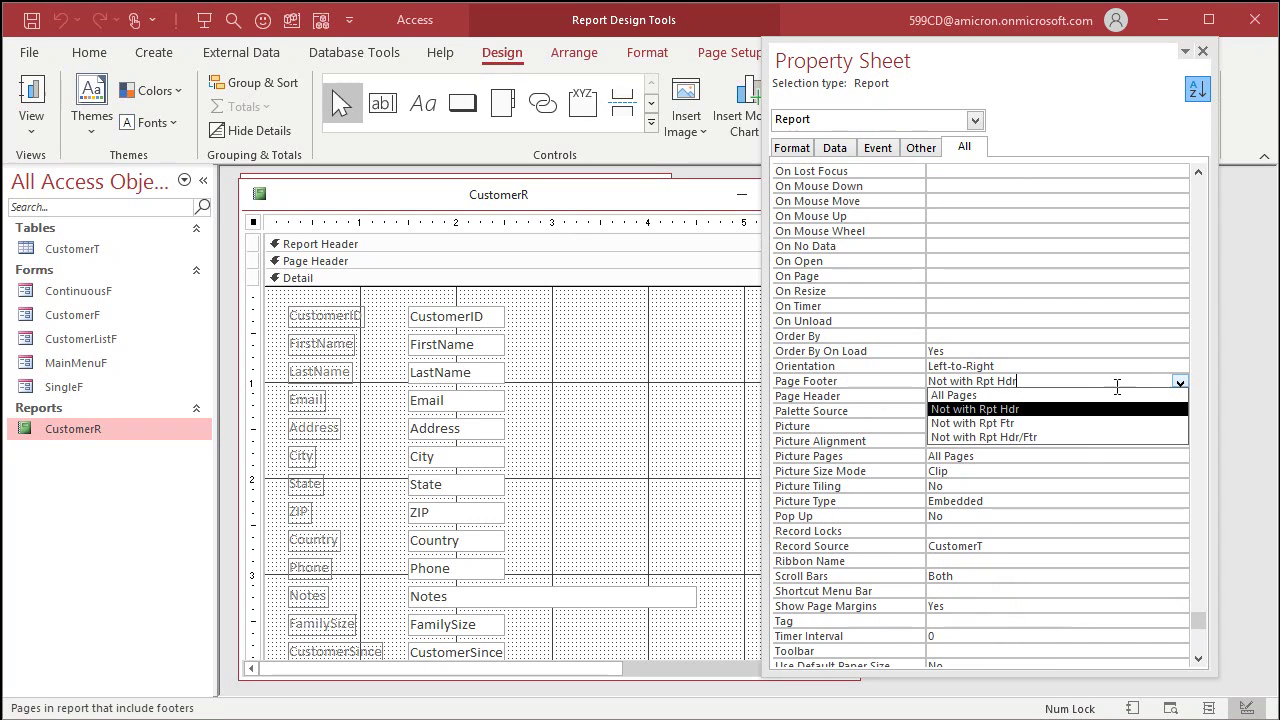
{"action": "left_click", "coordinate": [1077, 437]}
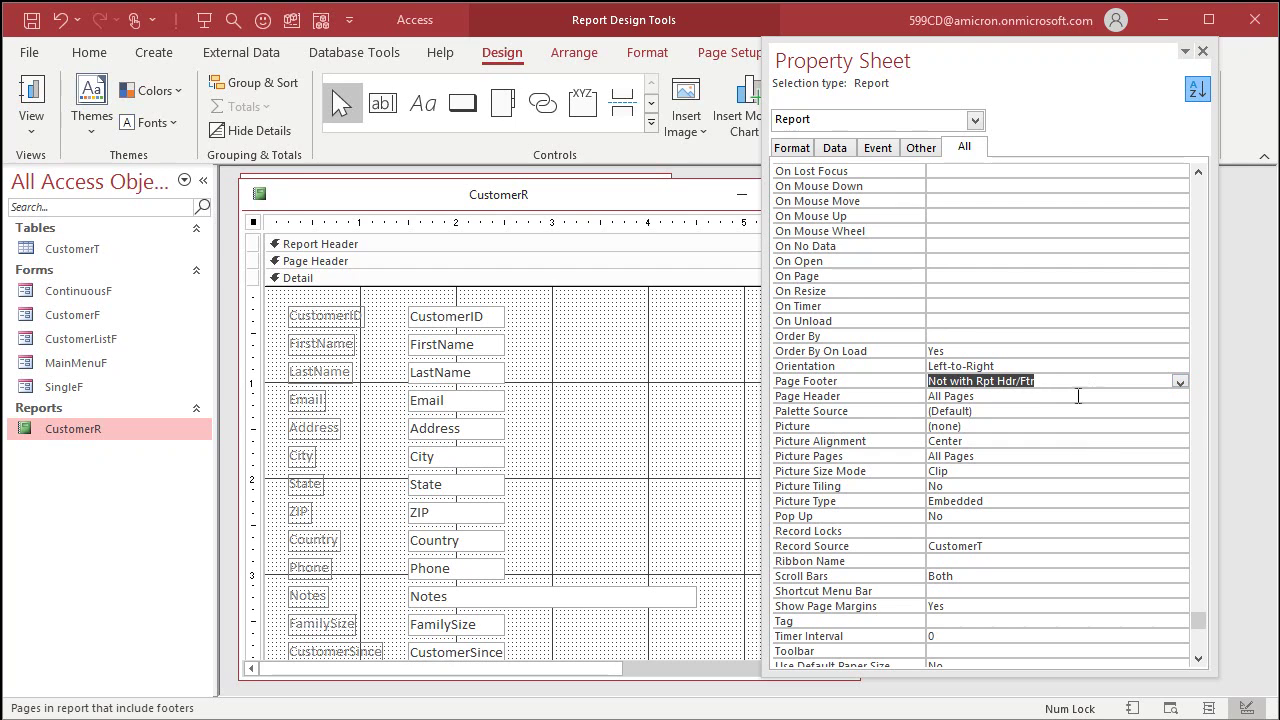
{"action": "left_click", "coordinate": [1028, 397]}
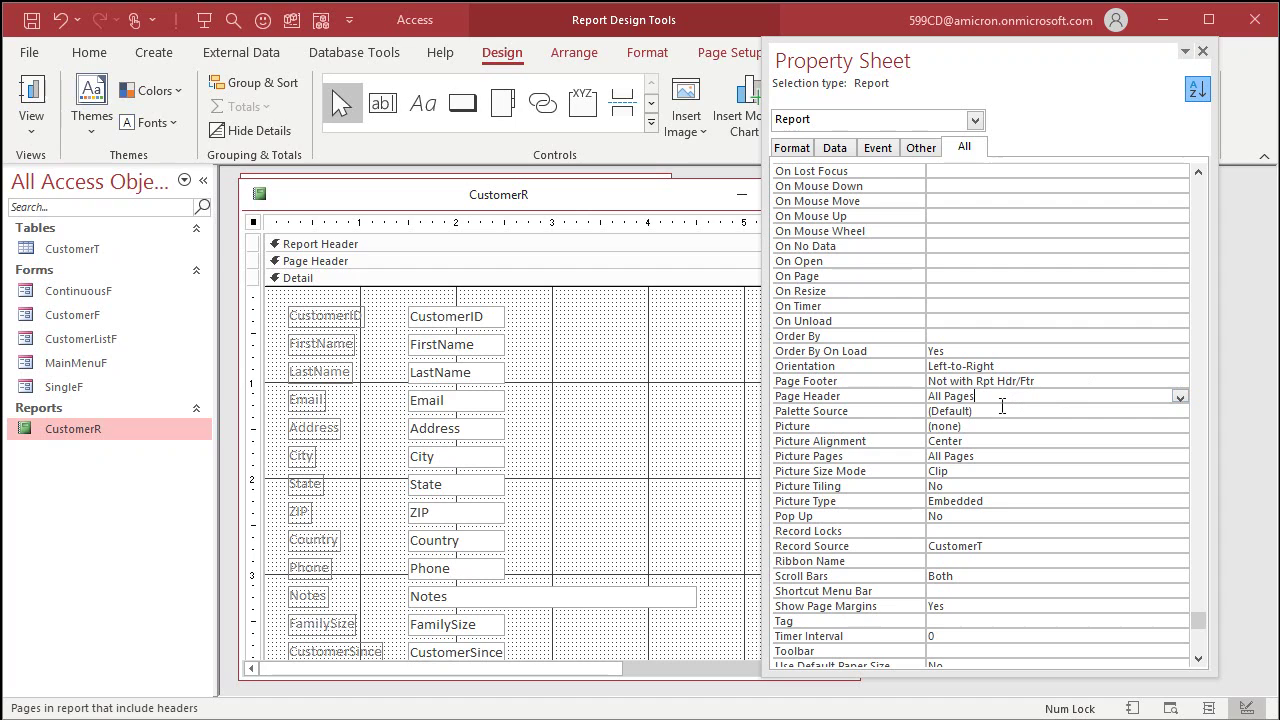
{"action": "left_click", "coordinate": [1203, 51]}
Step: Save and close the CustomerR report, reopen it in preview and check the footer through page 4
{"action": "left_click", "coordinate": [831, 194]}
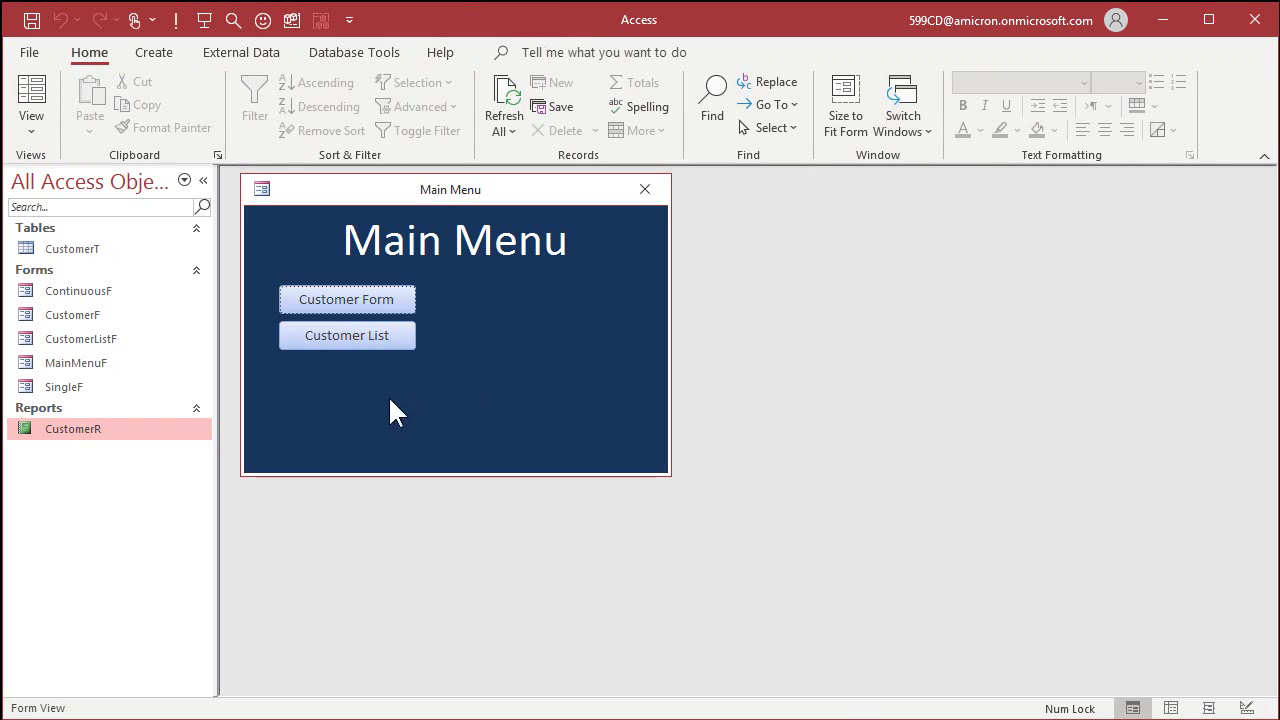
{"action": "right_click", "coordinate": [120, 430]}
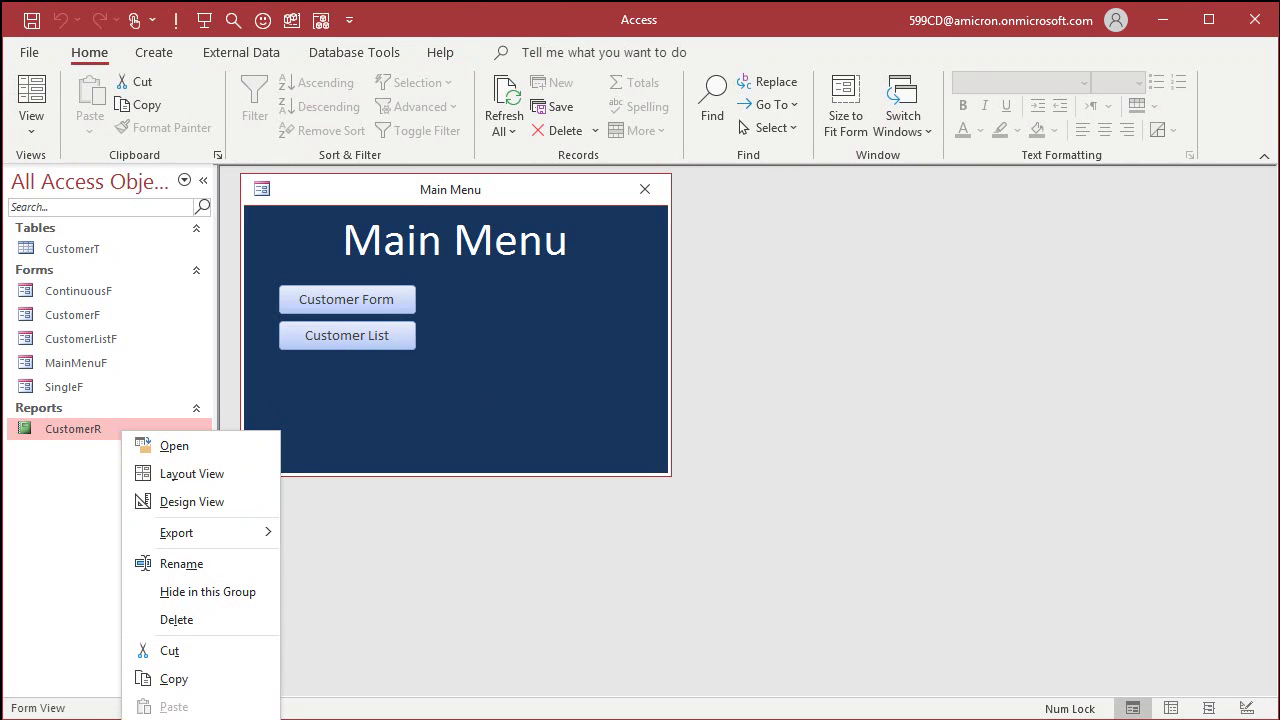
{"action": "left_click", "coordinate": [174, 446]}
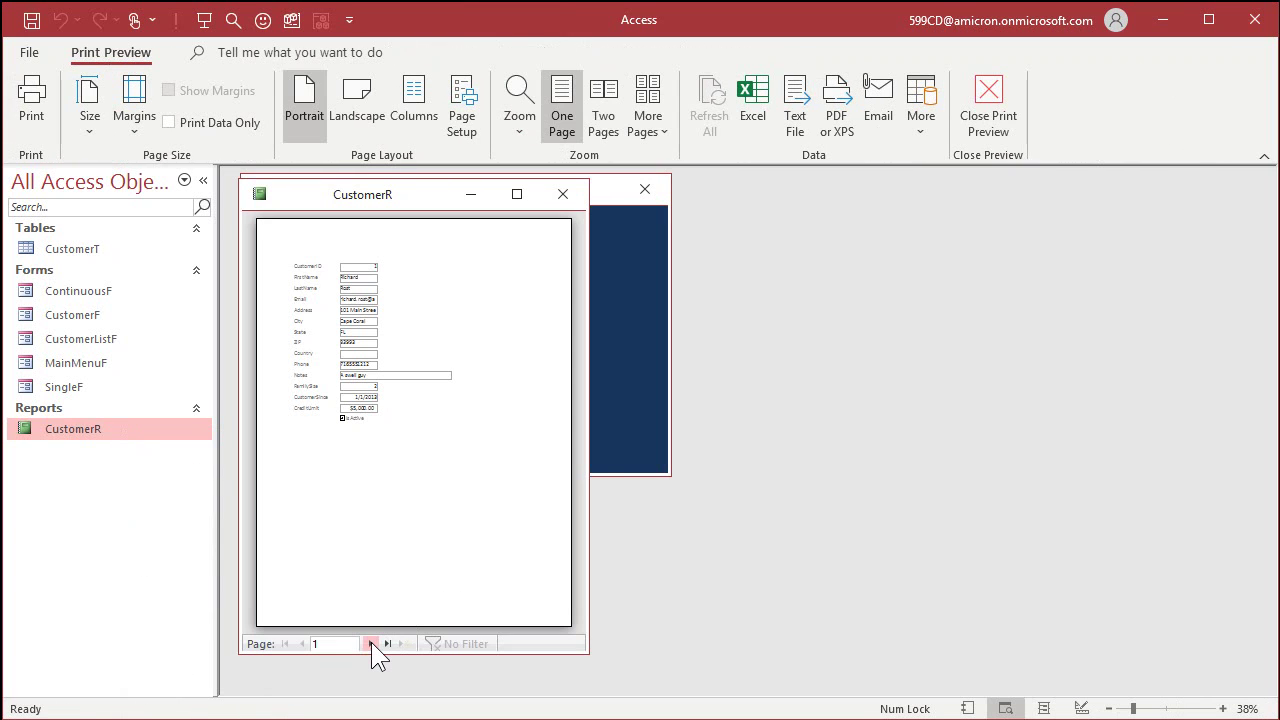
{"action": "left_click", "coordinate": [370, 643]}
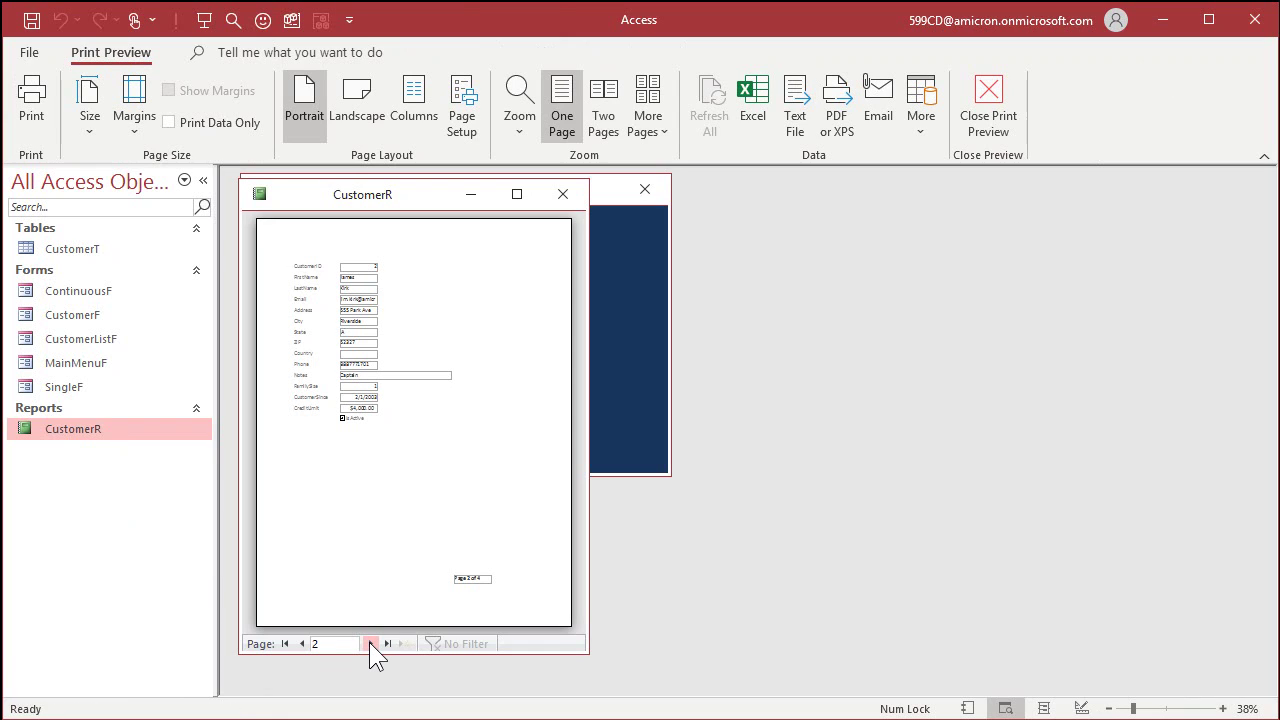
{"action": "left_click", "coordinate": [369, 643]}
{"action": "left_click", "coordinate": [369, 643]}
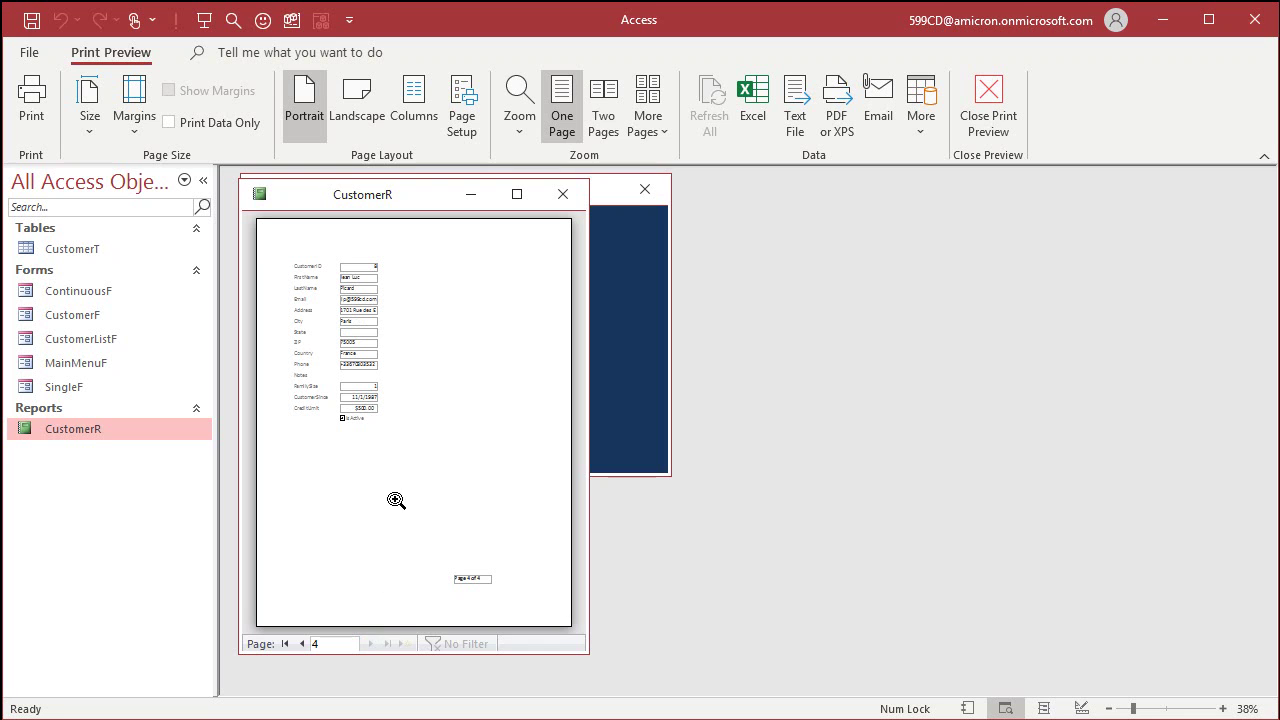
Step: Switch CustomerR back to Design view and enlarge the Report Footer section to about 0.45 inch high
{"action": "right_click", "coordinate": [393, 196]}
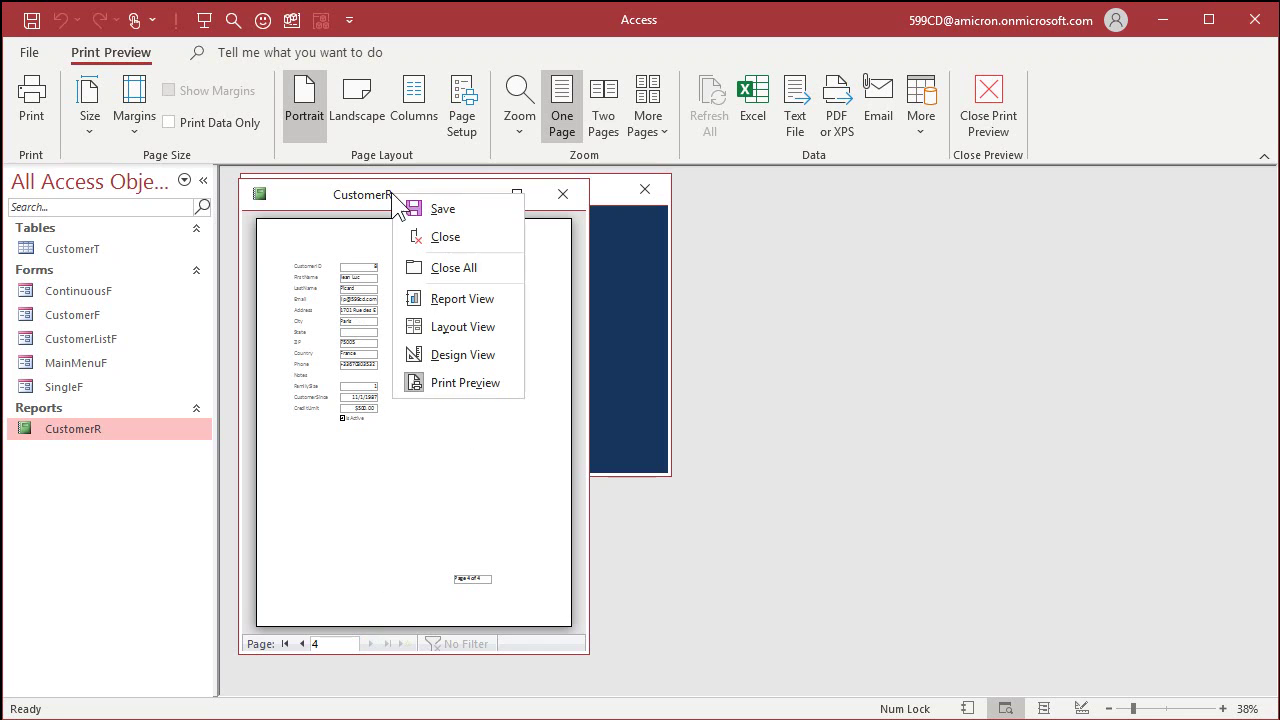
{"action": "left_click", "coordinate": [446, 355]}
{"action": "left_click_drag", "start_coordinate": [580, 337], "coordinate": [557, 569]}
{"action": "left_click_drag", "start_coordinate": [376, 502], "coordinate": [376, 545]}
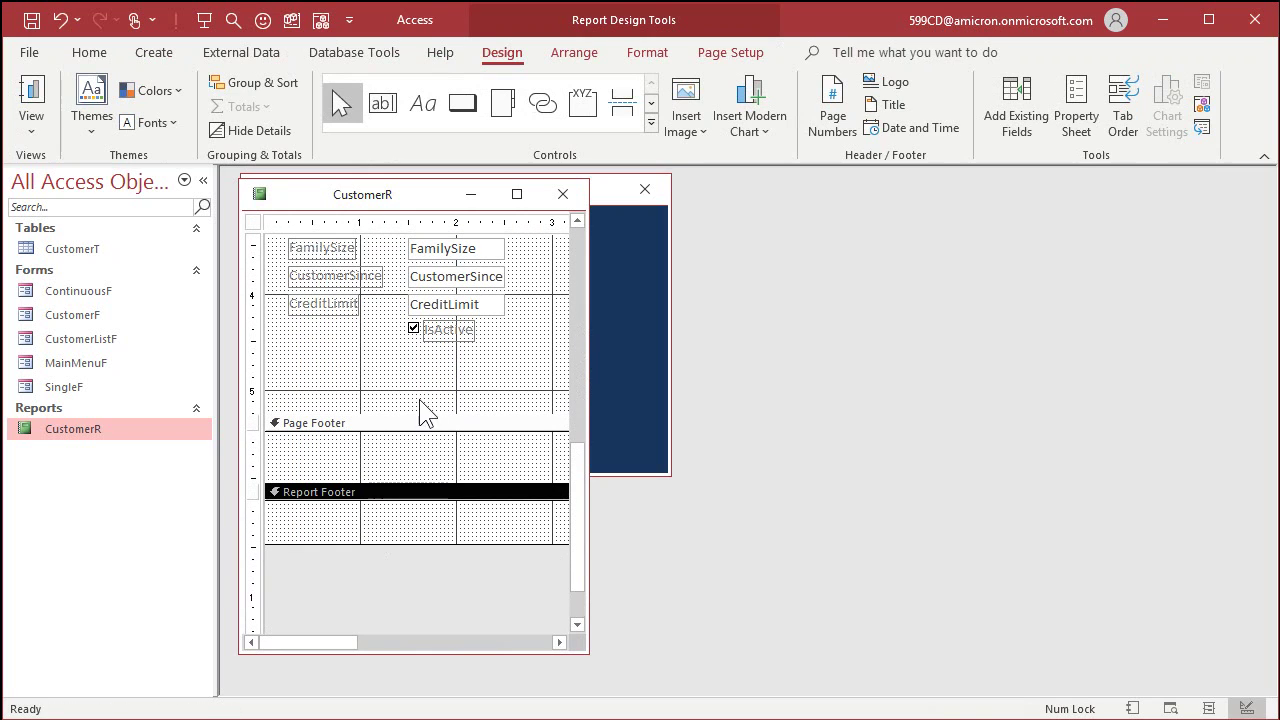
Step: Add a small label in the Report Footer section with a short run of the letter "s" as placeholder text
{"action": "left_click", "coordinate": [420, 103]}
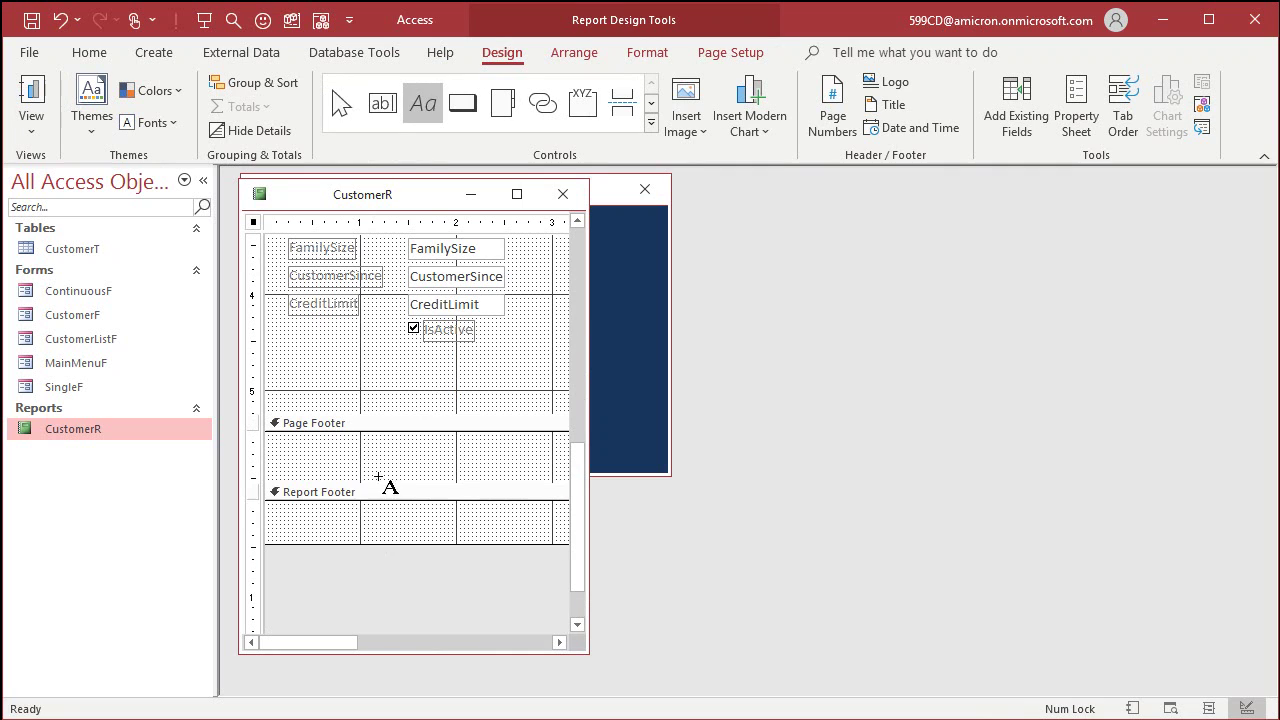
{"action": "left_click_drag", "start_coordinate": [354, 514], "coordinate": [432, 530]}
{"action": "type", "text": "sss"}
{"action": "left_click", "coordinate": [475, 535]}
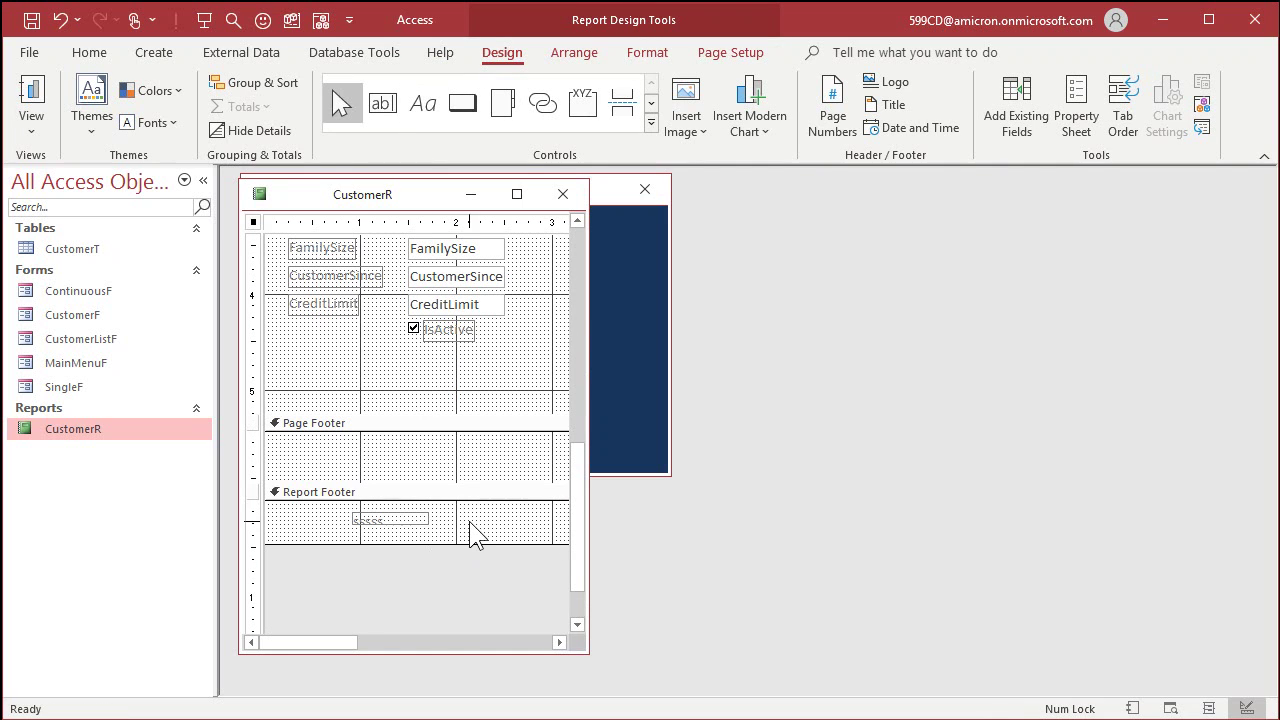
Step: Save and close the CustomerR report, reopen it in preview and inspect the report footer and page footer on page 4
{"action": "left_click", "coordinate": [562, 194]}
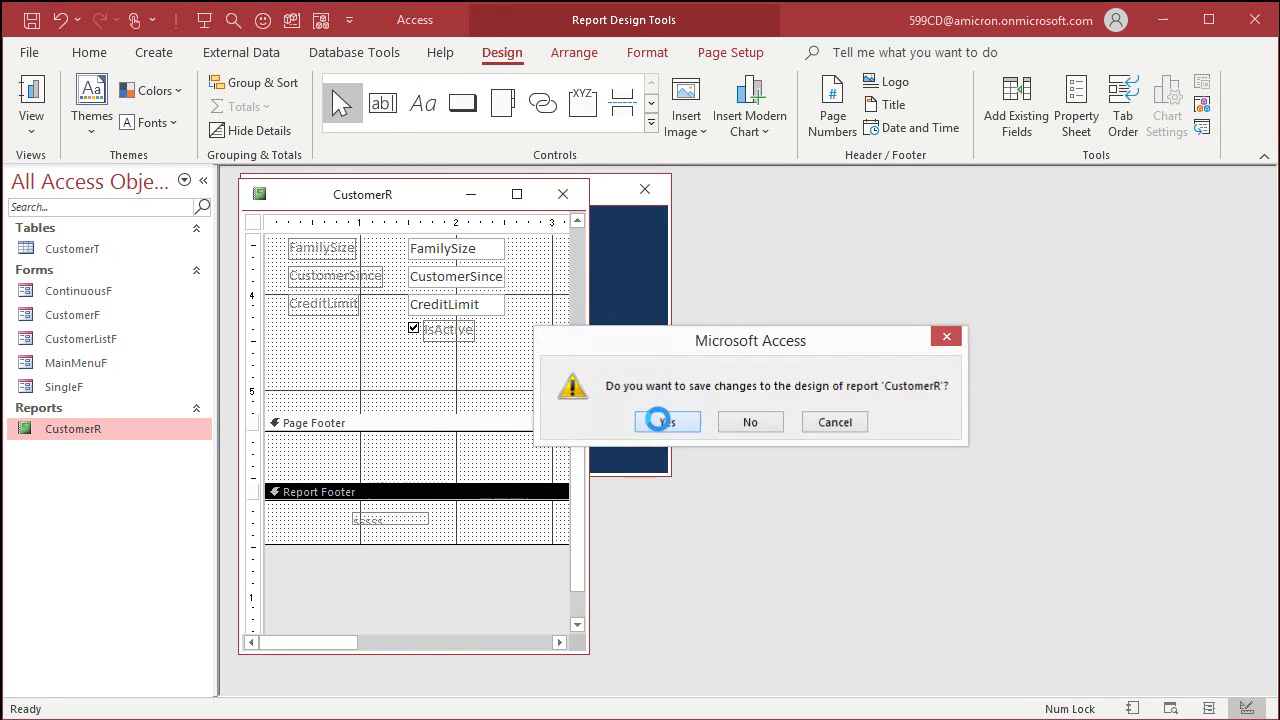
{"action": "left_click", "coordinate": [664, 421]}
{"action": "right_click", "coordinate": [108, 429]}
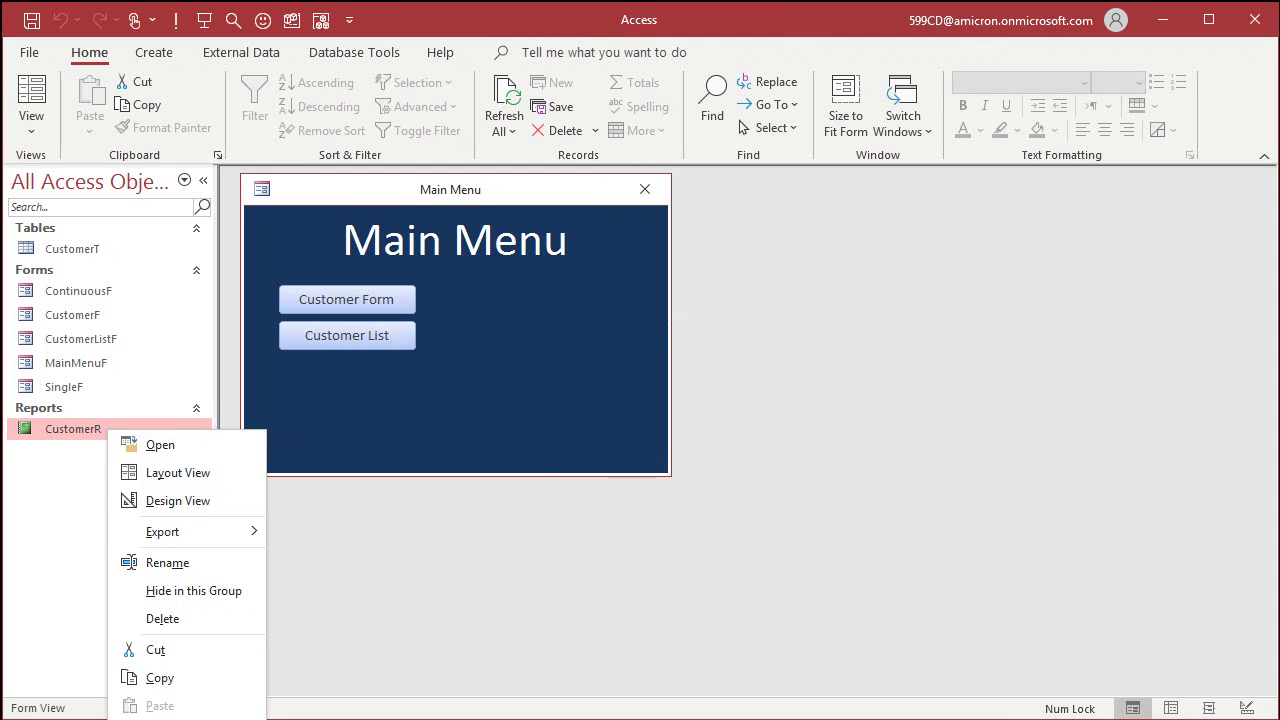
{"action": "left_click", "coordinate": [160, 445]}
{"action": "left_click", "coordinate": [369, 643]}
{"action": "left_click", "coordinate": [369, 643]}
{"action": "left_click", "coordinate": [369, 643]}
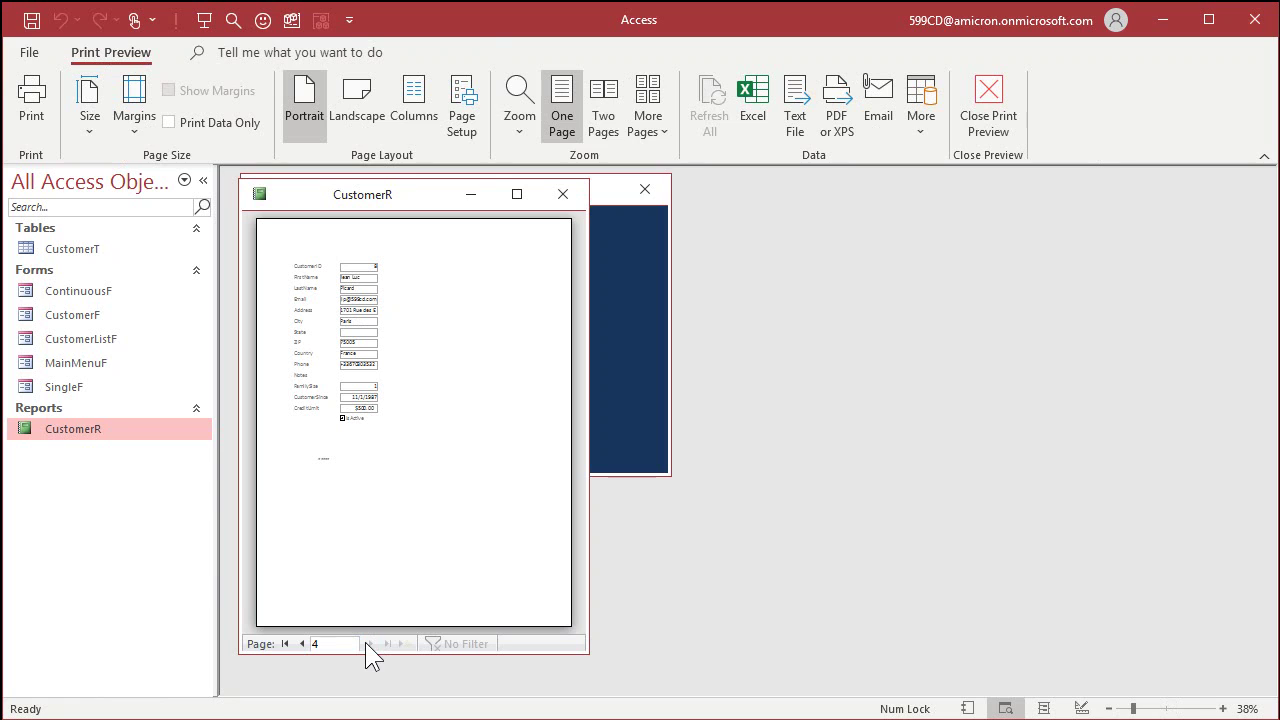
{"action": "left_click", "coordinate": [328, 470]}
{"action": "left_click", "coordinate": [356, 465]}
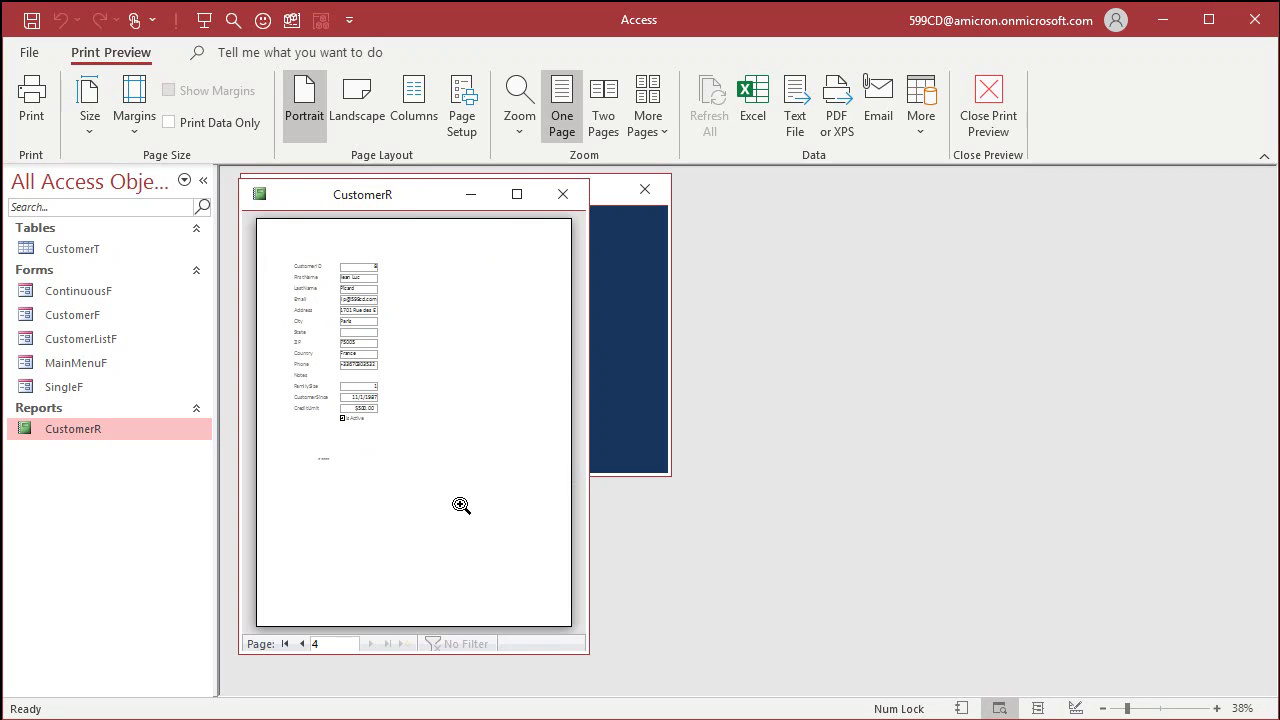